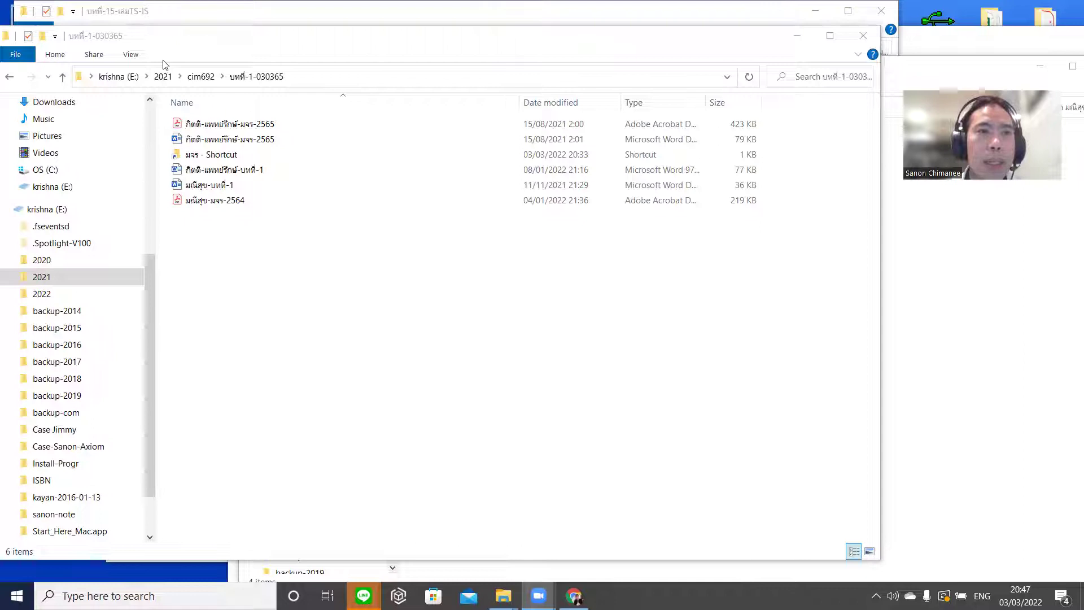
# Enlarge the บทที่-1-030365 folder window, open its 77 KB Word 97 chapter document (บทที่-1), and dismiss the activation notice
pyautogui.moveTo(177, 26); pyautogui.dragTo(181, 4)
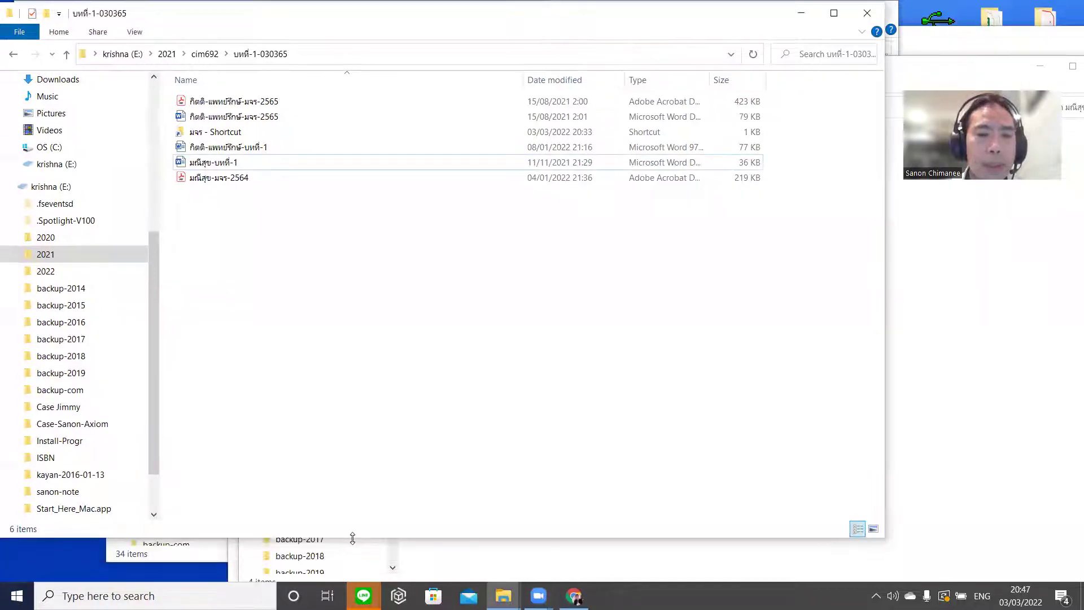
pyautogui.moveTo(352, 538); pyautogui.dragTo(353, 576)
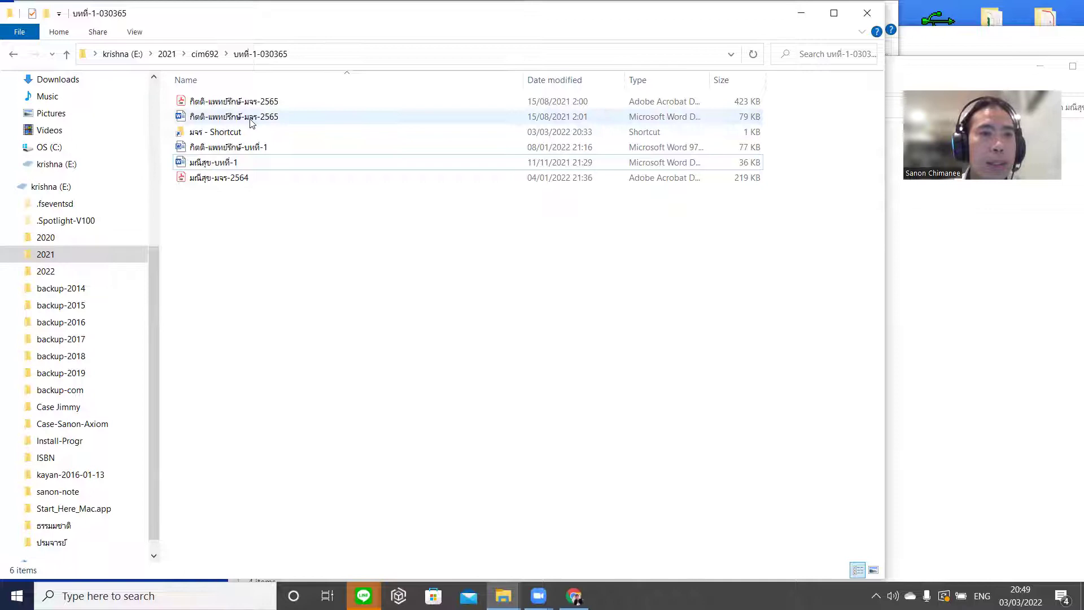
pyautogui.doubleClick(238, 148)
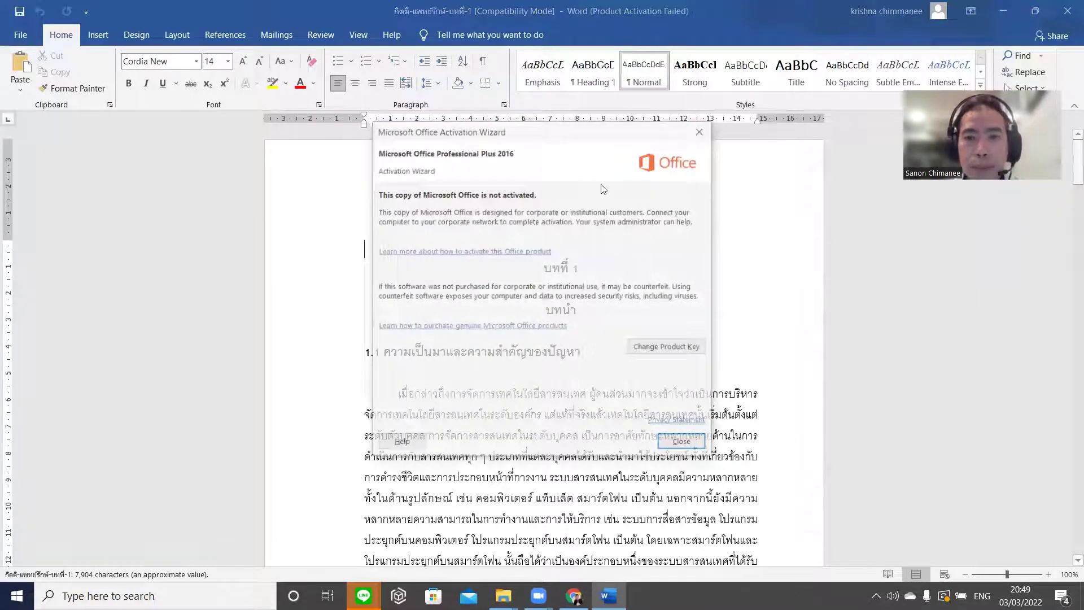
pyautogui.click(683, 440)
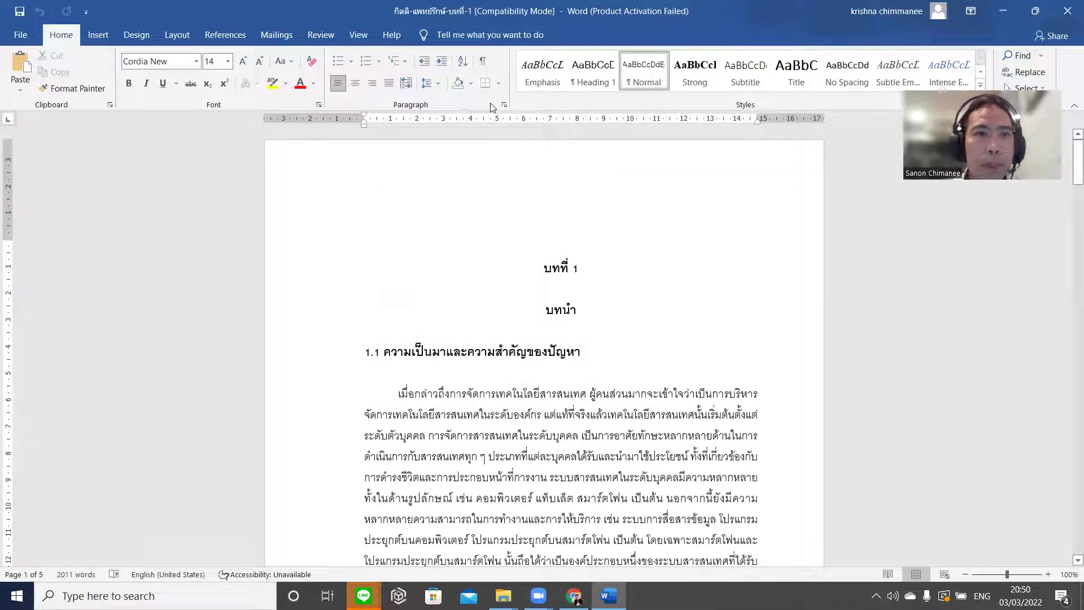
# Set the document's zoom to 125%
pyautogui.click(358, 35)
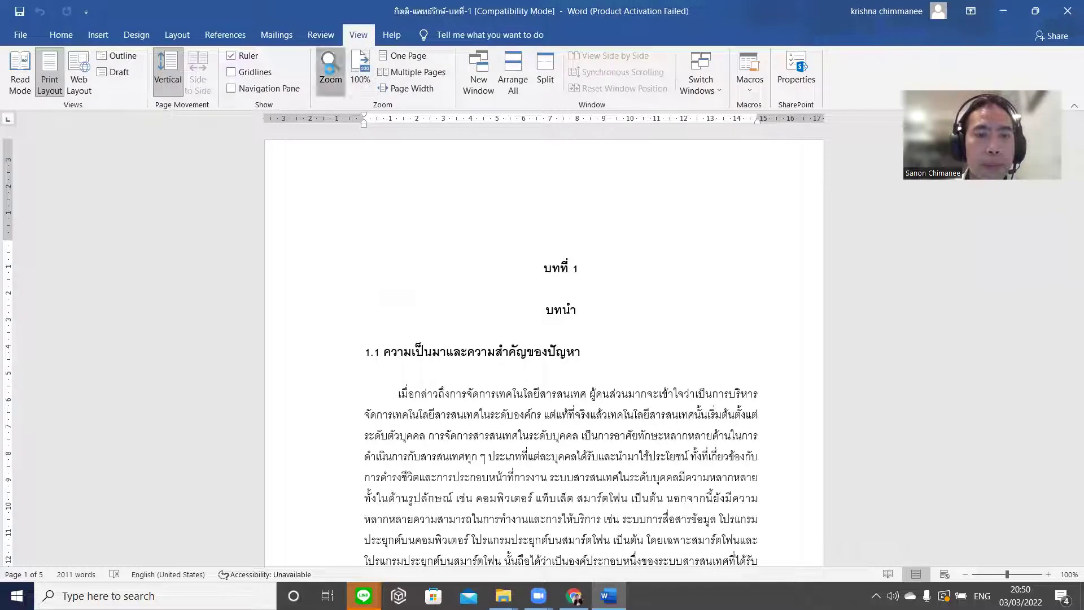
pyautogui.click(331, 71)
pyautogui.click(507, 309)
pyautogui.press('BackSpace')
pyautogui.press('BackSpace')
pyautogui.press('BackSpace')
pyautogui.write('25')
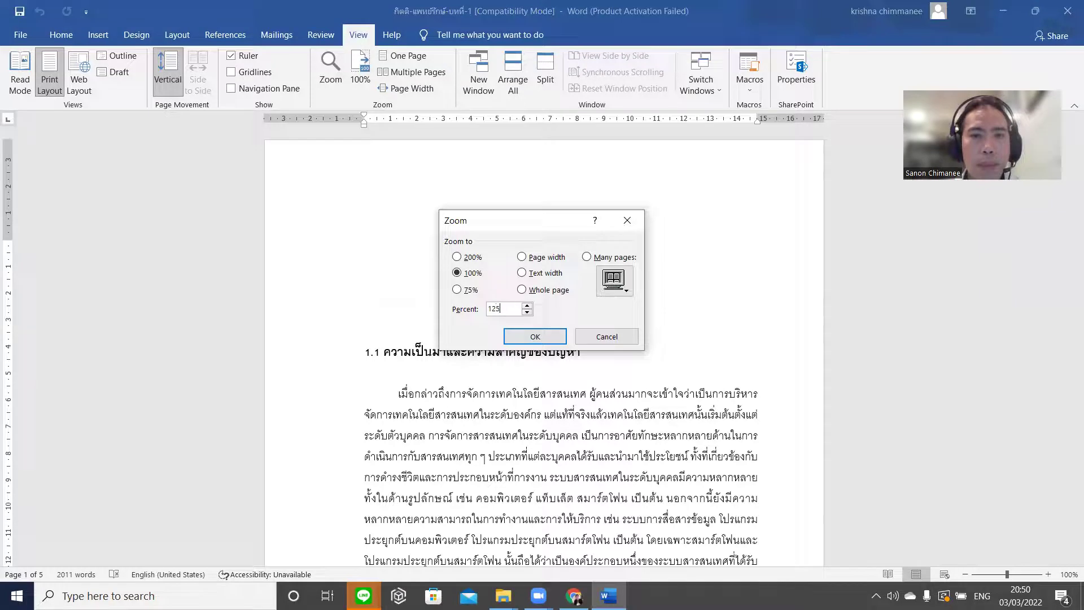
pyautogui.press('Return')
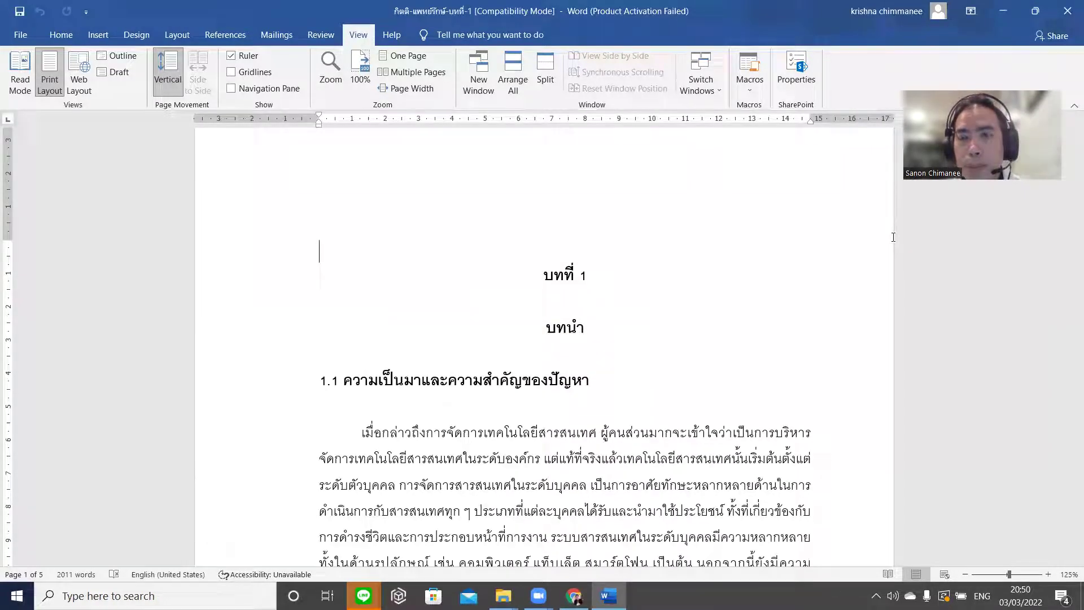
# Examine the chapter title บทนำ, heading 1.1 and the opening lines beneath it
pyautogui.moveTo(1069, 174); pyautogui.dragTo(1069, 172)
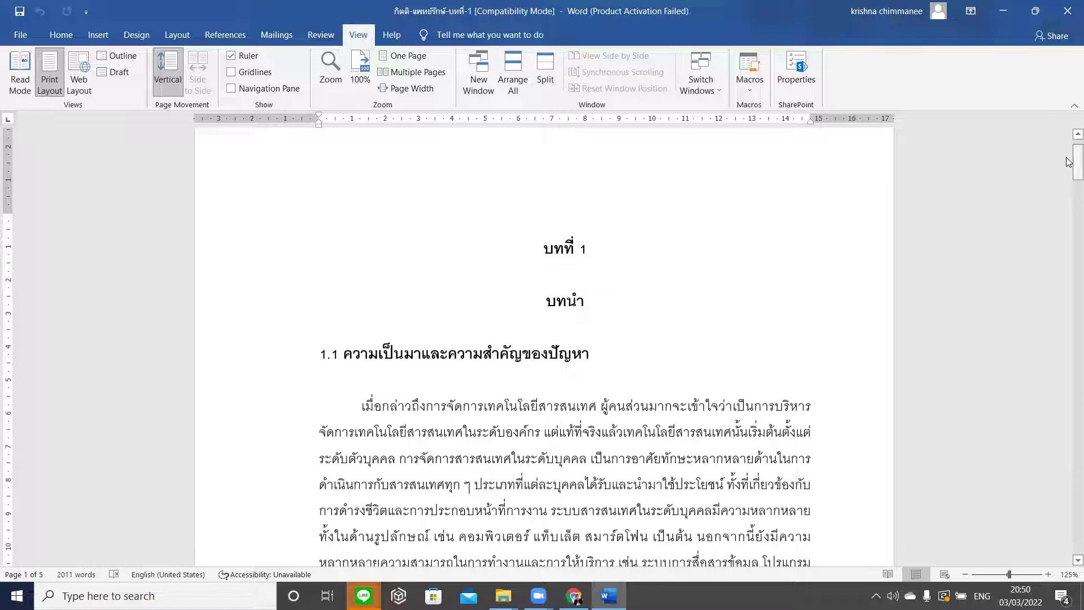
pyautogui.moveTo(317, 357); pyautogui.dragTo(590, 353)
pyautogui.moveTo(544, 302); pyautogui.dragTo(608, 341)
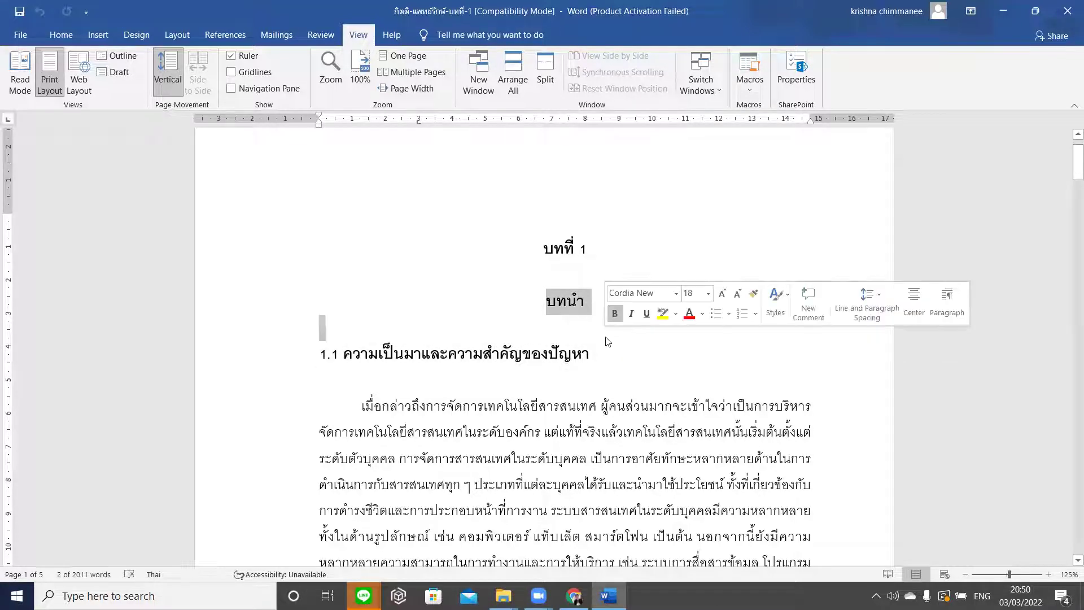
pyautogui.press('Down')
pyautogui.press('Down')
pyautogui.press('Down')
pyautogui.press('Down')
pyautogui.press('Down')
pyautogui.press('Down')
pyautogui.press('Down')
pyautogui.press('Down')
pyautogui.press('Down')
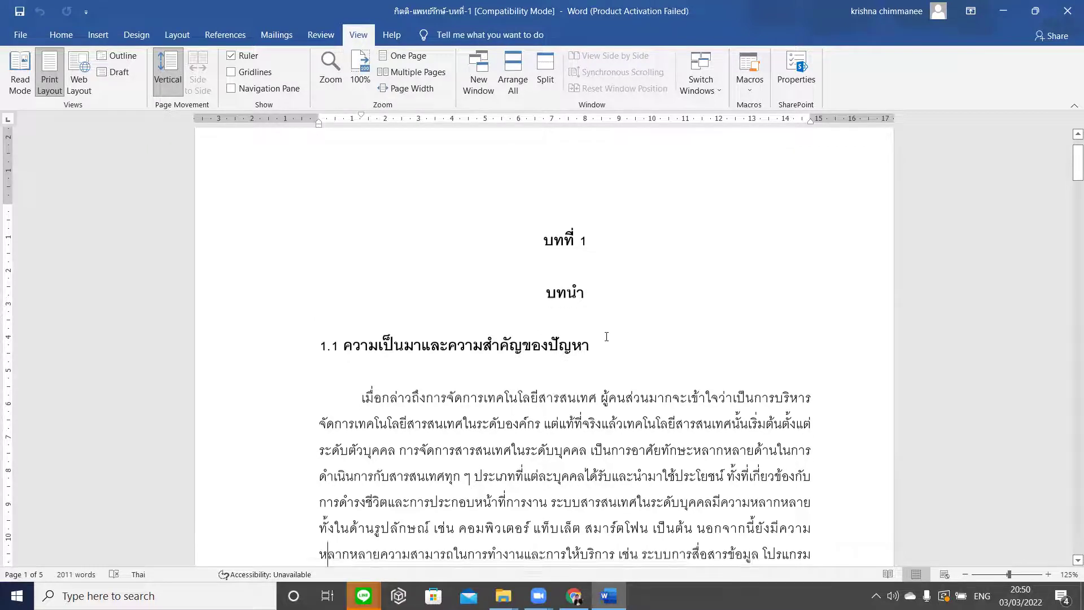
pyautogui.press('Down')
pyautogui.press('Down')
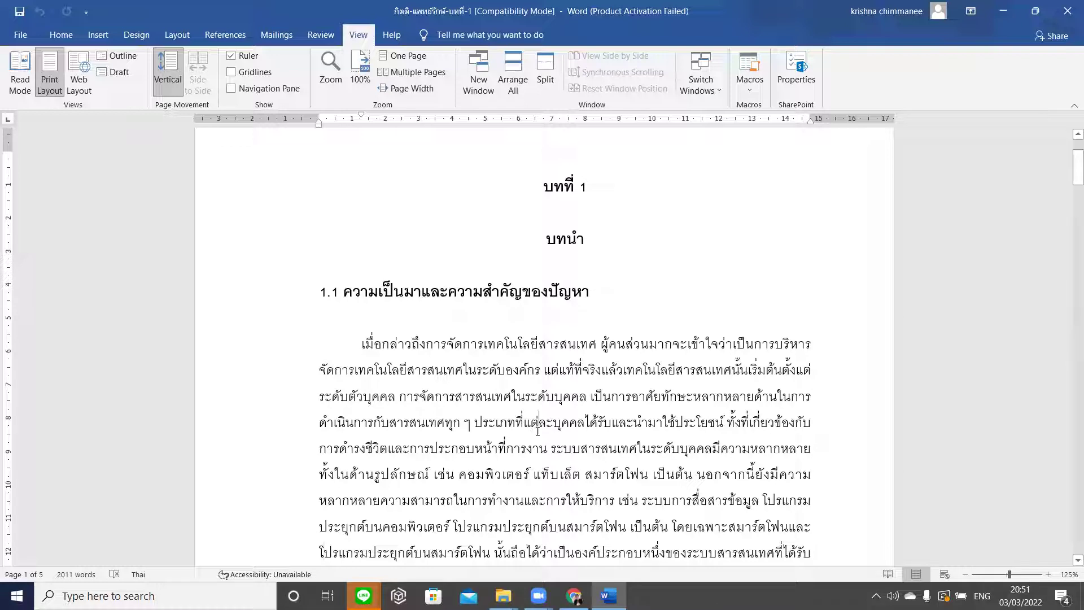
# Highlight the first and second paragraphs of section 1.1 in turn, and clear the selection
pyautogui.moveTo(362, 344); pyautogui.dragTo(494, 229)
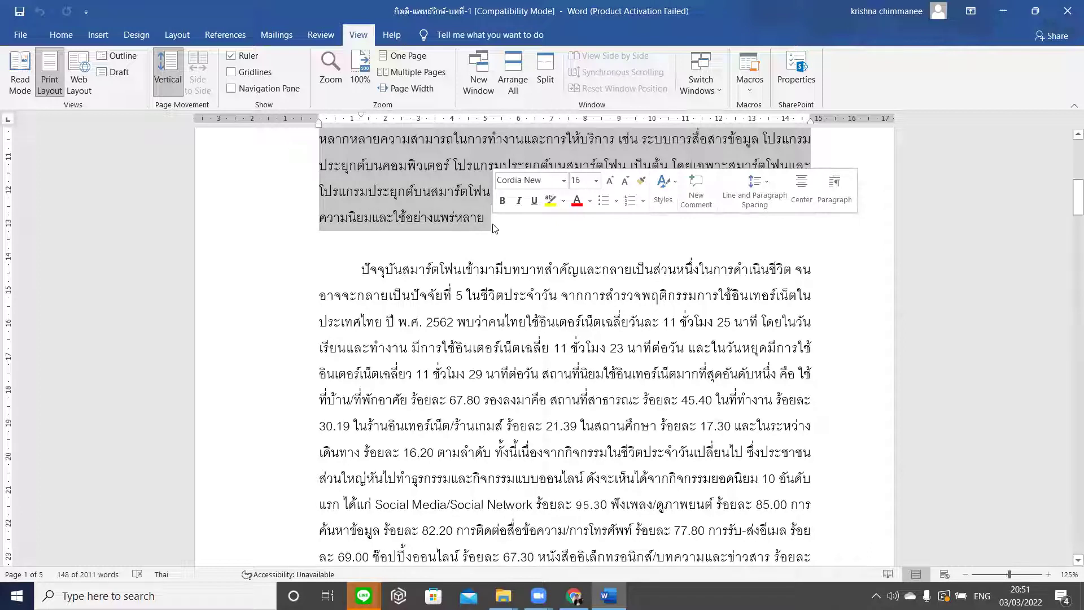
pyautogui.moveTo(358, 266); pyautogui.dragTo(824, 551)
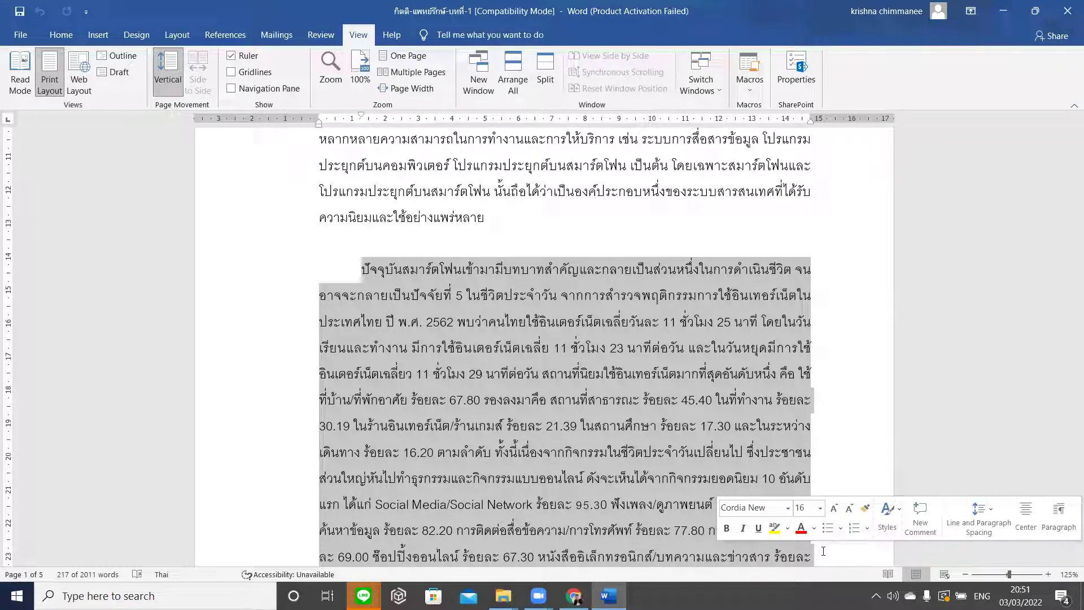
pyautogui.click(1025, 300)
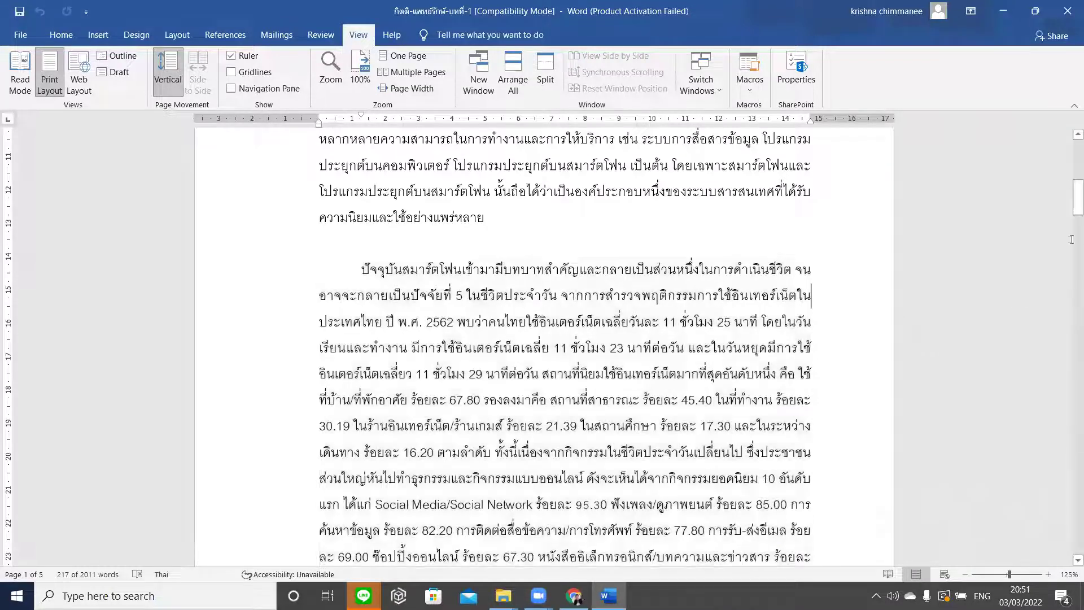
# Highlight heading 1.1, heading 1.2 วัตถุประสงค์การวิจัย and the objectives 1.2.1 and 1.2.2 one after another
pyautogui.click(1069, 208)
pyautogui.moveTo(1069, 209); pyautogui.dragTo(1069, 180)
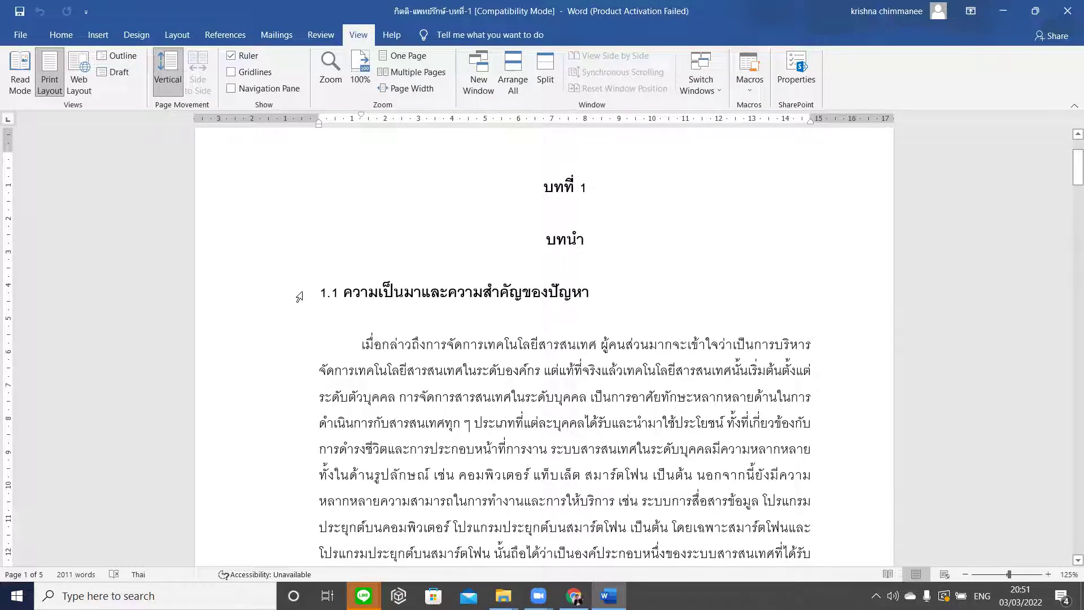
pyautogui.moveTo(320, 292); pyautogui.dragTo(597, 292)
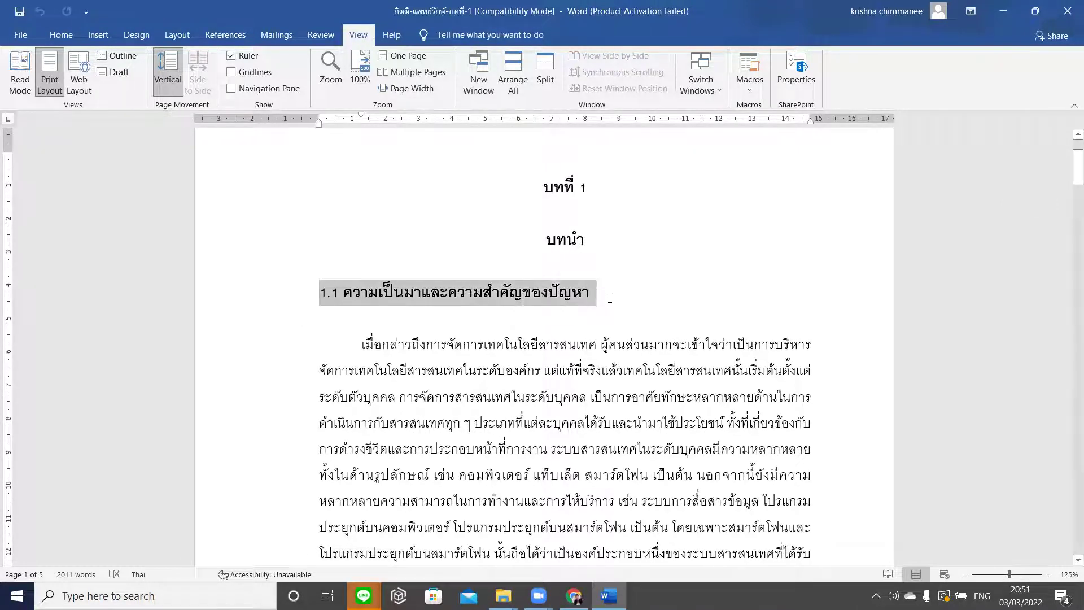
pyautogui.moveTo(1069, 163); pyautogui.dragTo(1068, 424)
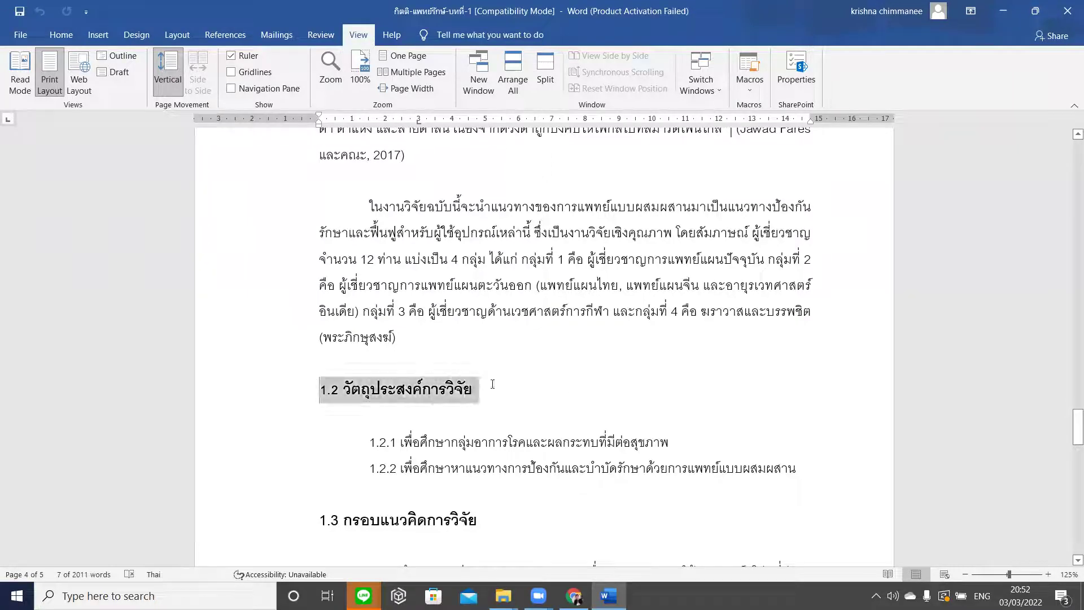
pyautogui.moveTo(668, 469); pyautogui.dragTo(819, 472)
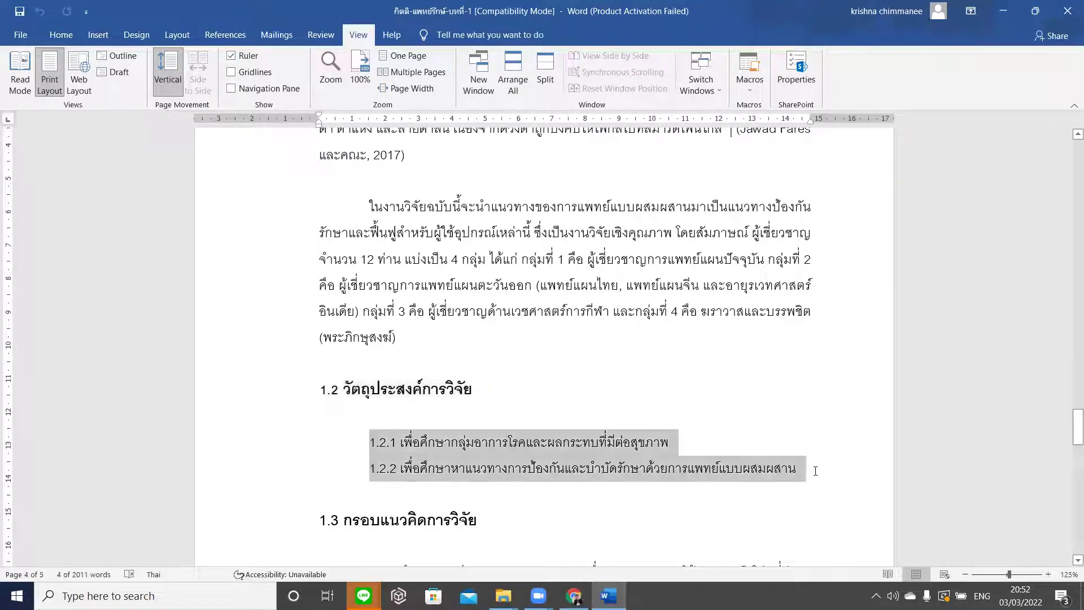
pyautogui.click(1047, 342)
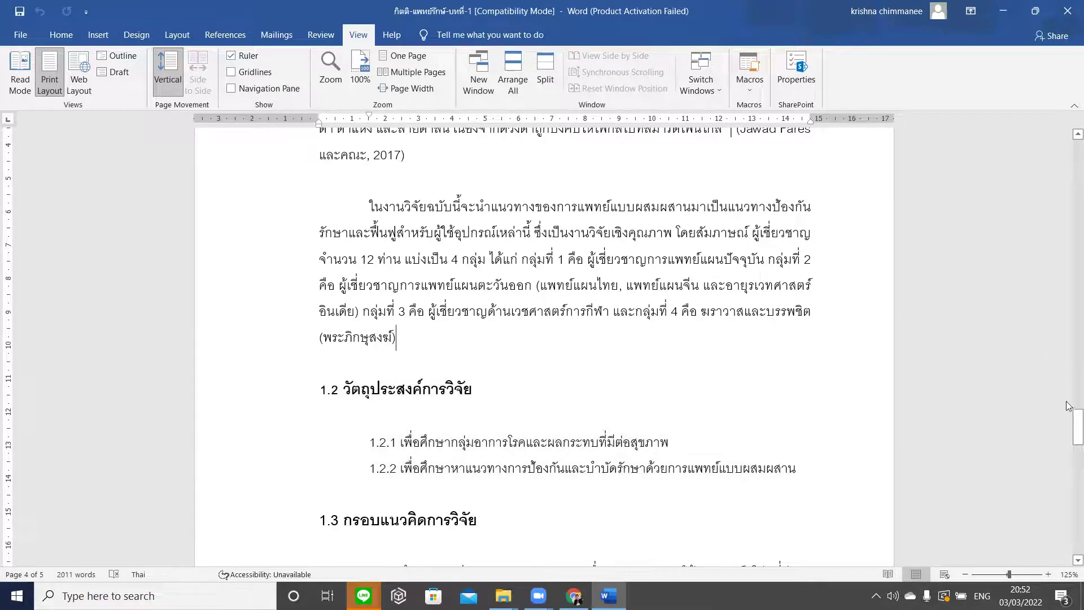
# Highlight the headings 1.3 กรอบแนวคิดการวิจัย and 1.5 นิยามศัพท์, and review the sections around them
pyautogui.moveTo(1070, 421); pyautogui.dragTo(1068, 449)
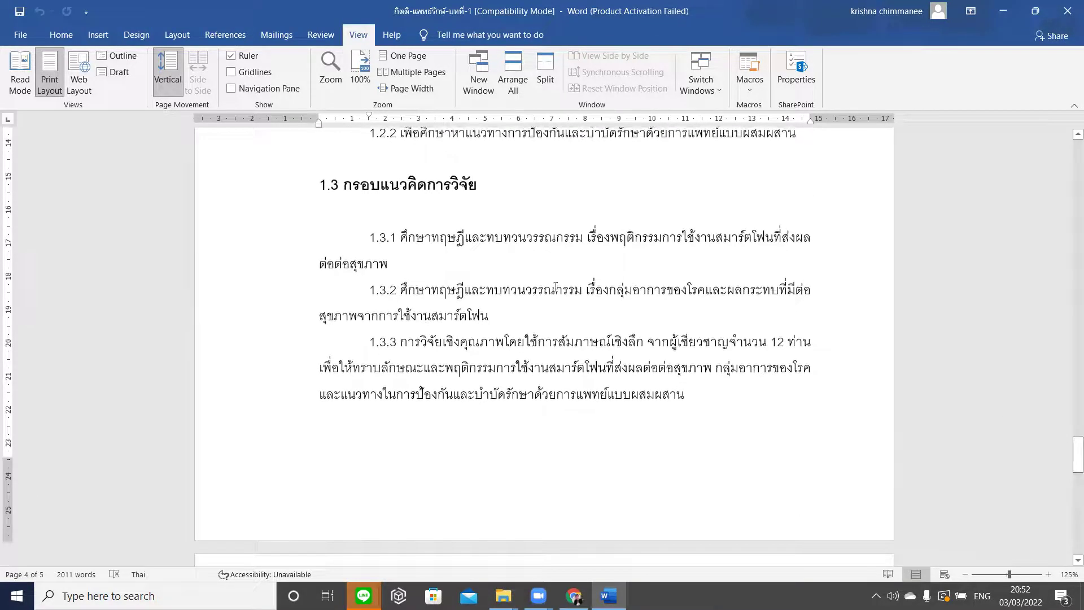
pyautogui.moveTo(320, 190); pyautogui.dragTo(492, 186)
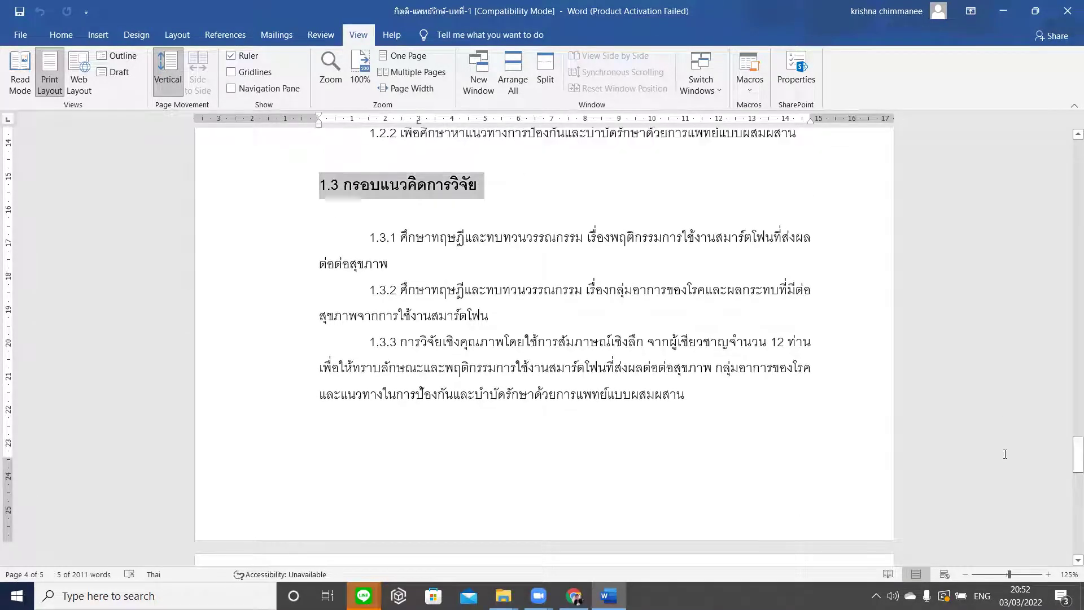
pyautogui.moveTo(1069, 462); pyautogui.dragTo(1069, 505)
pyautogui.tripleClick(394, 370)
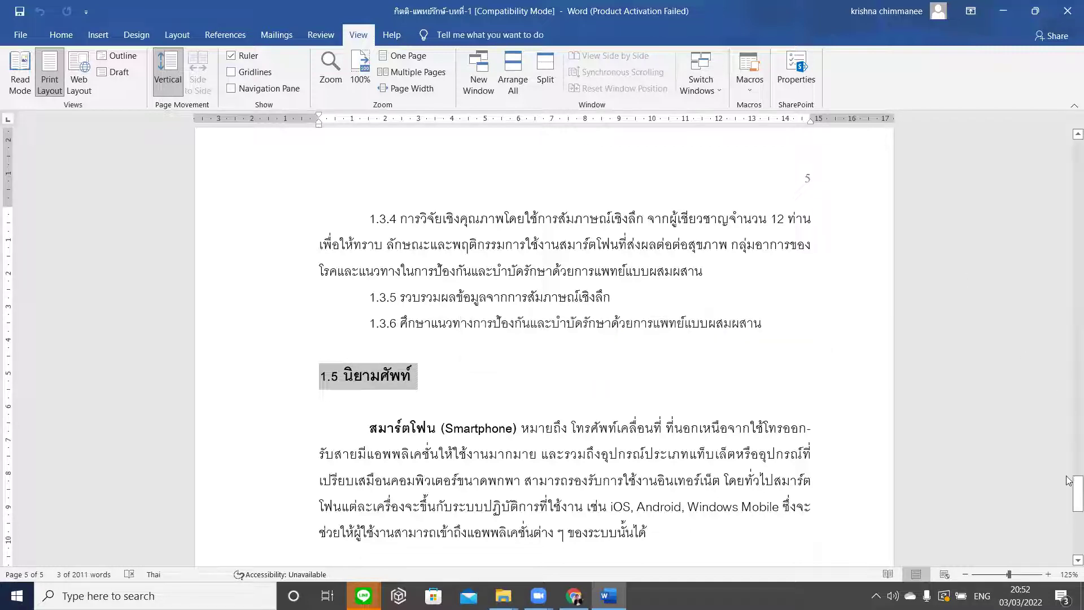
pyautogui.moveTo(1068, 497); pyautogui.dragTo(1069, 436)
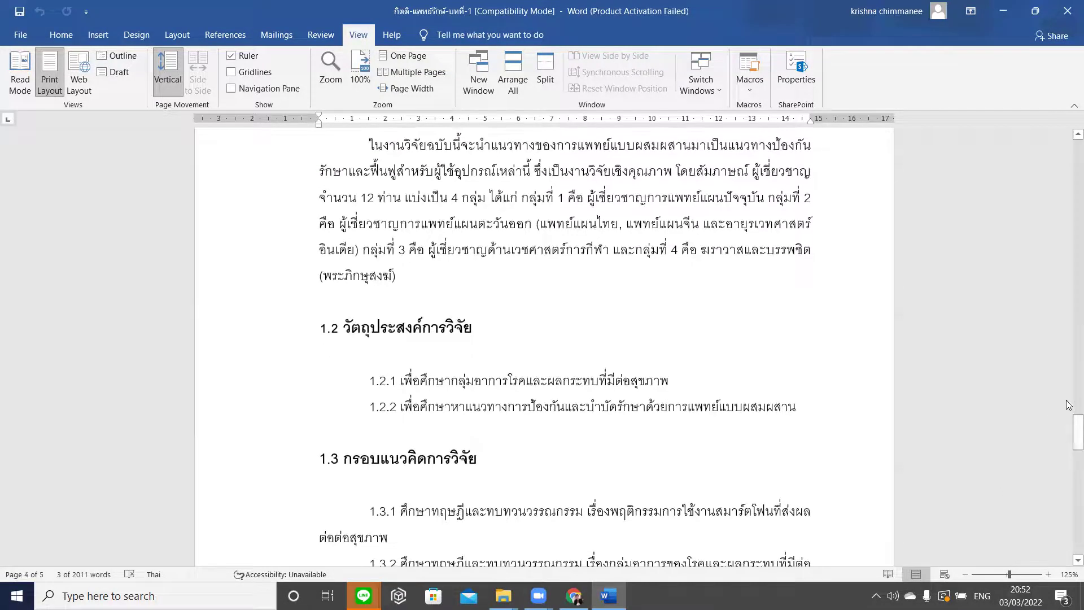
pyautogui.moveTo(1069, 430); pyautogui.dragTo(1069, 480)
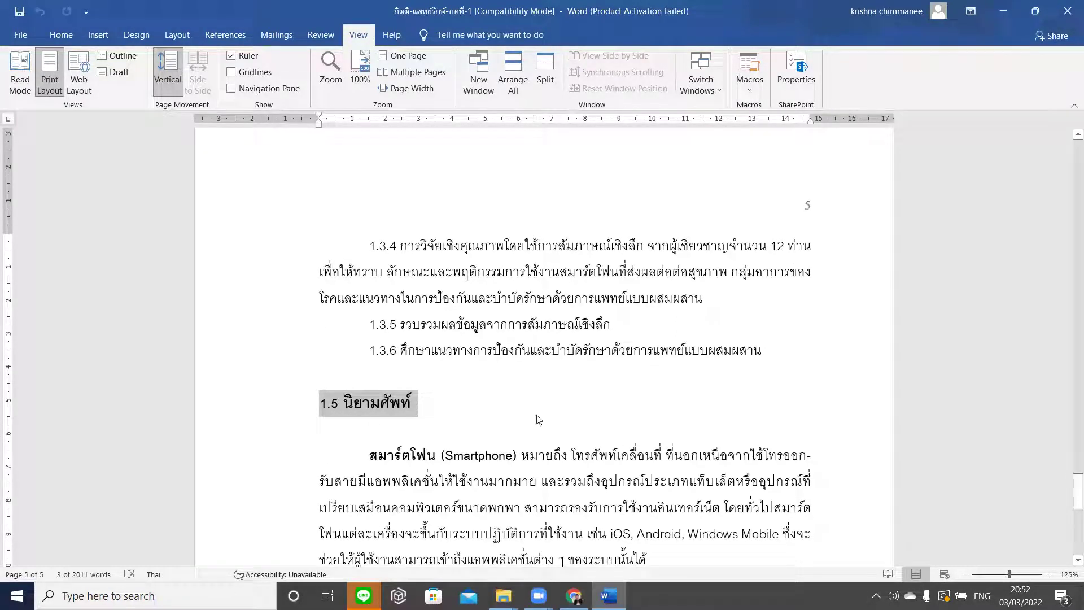
# Highlight the whole text of section 1.1 down to heading 1.2, and clear the selection
pyautogui.moveTo(1069, 481); pyautogui.dragTo(1052, 167)
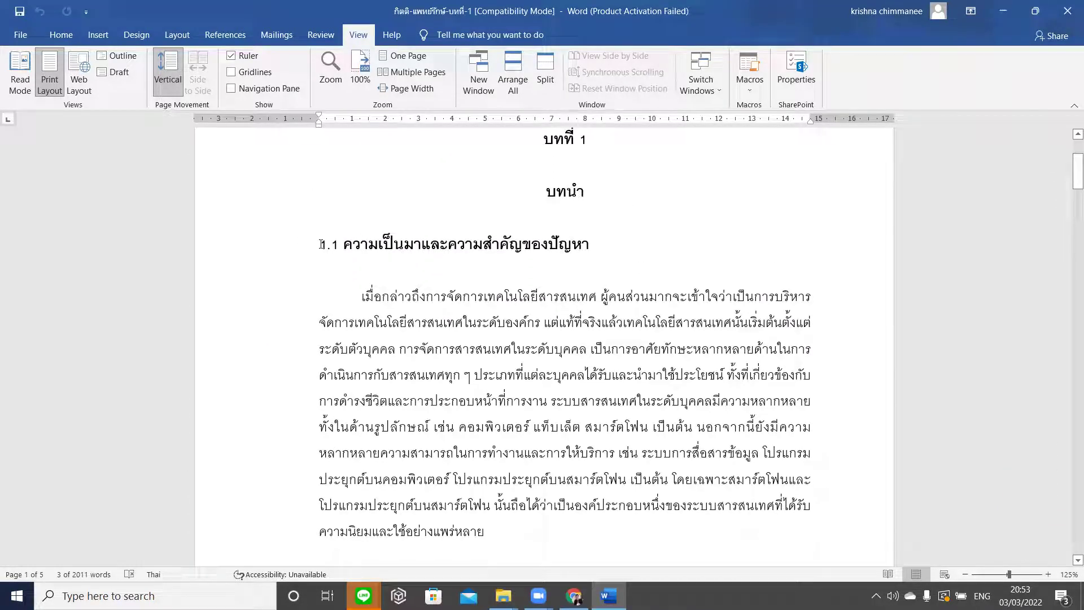
pyautogui.moveTo(521, 272); pyautogui.dragTo(521, 378)
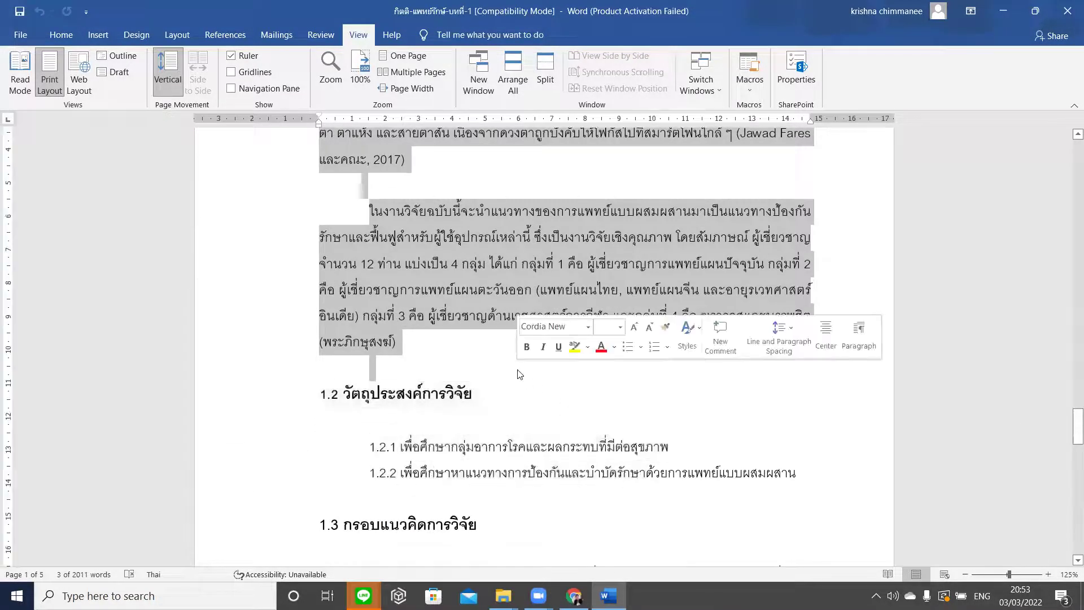
pyautogui.click(520, 378)
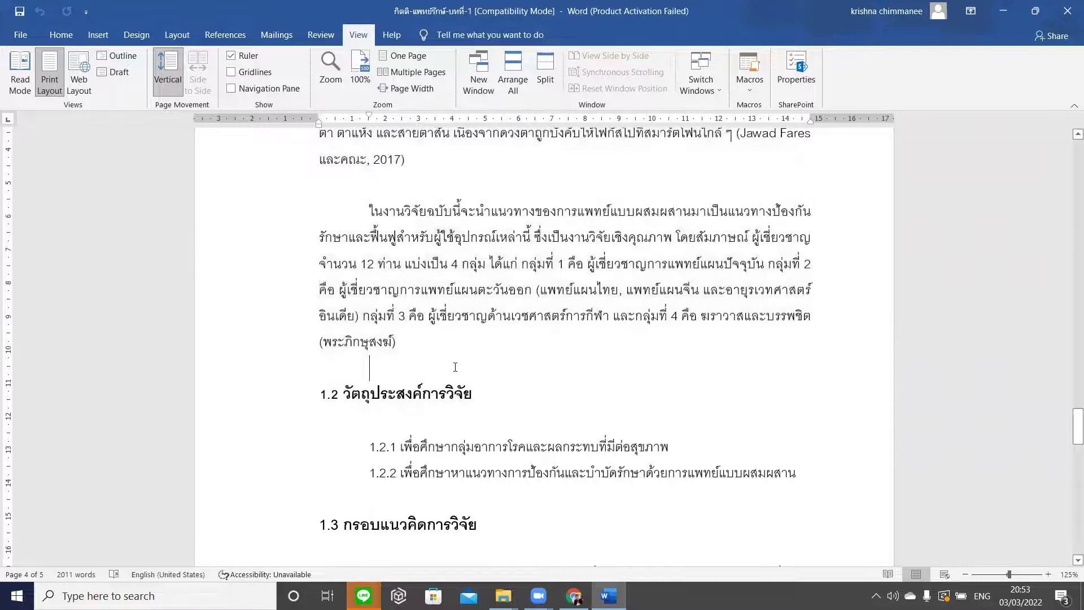
# Highlight the opening paragraph of section 1.1, from เมื่อกล่าวถึง to แพร่หลาย
pyautogui.moveTo(1070, 434); pyautogui.dragTo(1069, 181)
pyautogui.moveTo(356, 262); pyautogui.dragTo(484, 499)
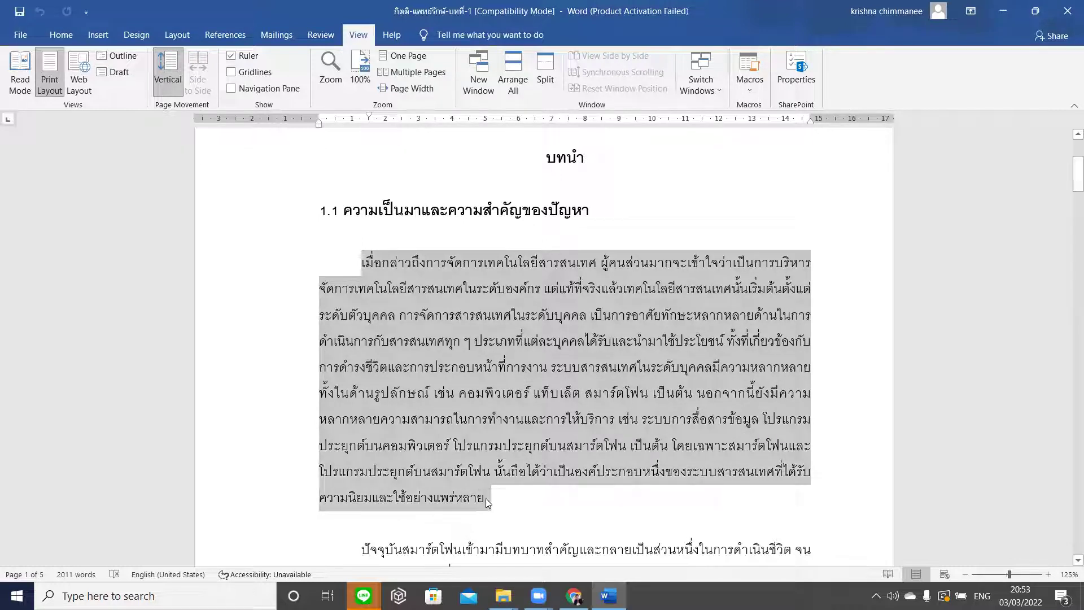
pyautogui.click(362, 523)
pyautogui.moveTo(362, 263); pyautogui.dragTo(536, 518)
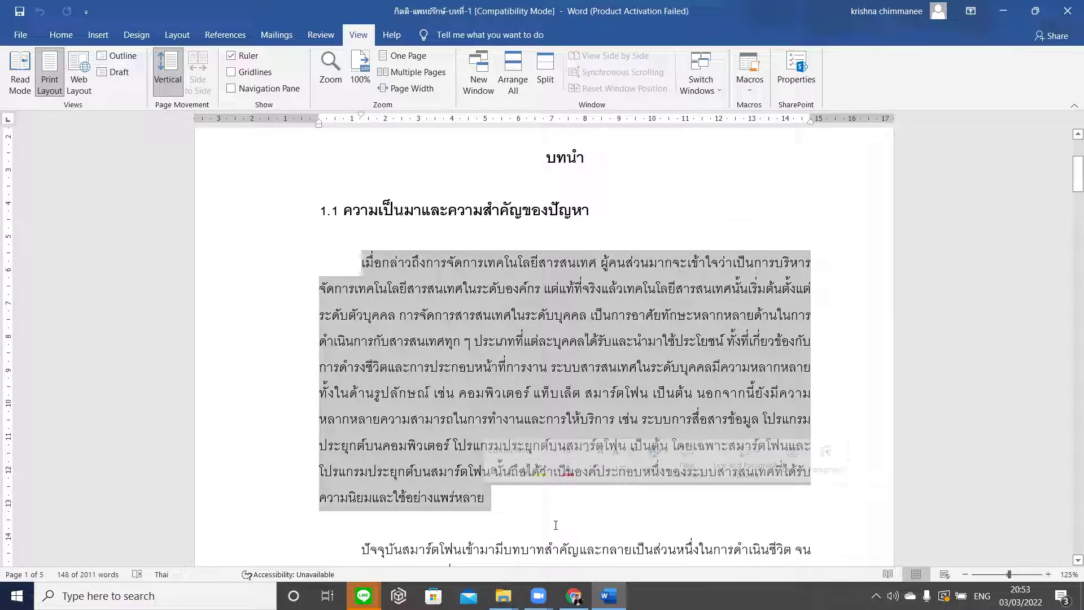
# Highlight key phrases in section 1.1's second paragraph in turn, including สมาร์ตโฟน, the average daily internet use and เรียนและทำงาน
pyautogui.moveTo(1070, 181); pyautogui.dragTo(1069, 212)
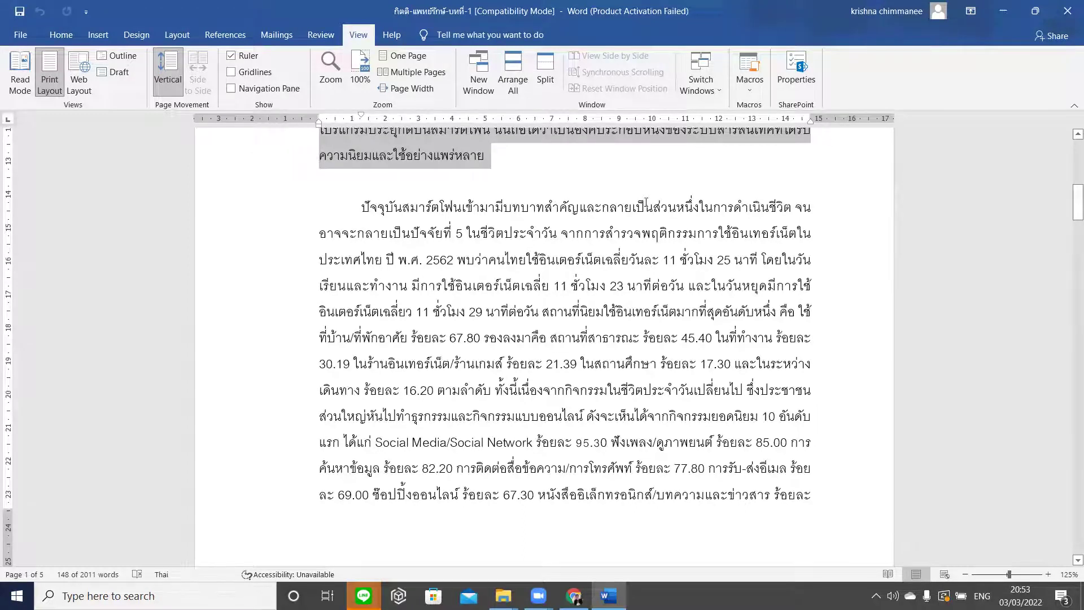
pyautogui.moveTo(403, 208); pyautogui.dragTo(462, 209)
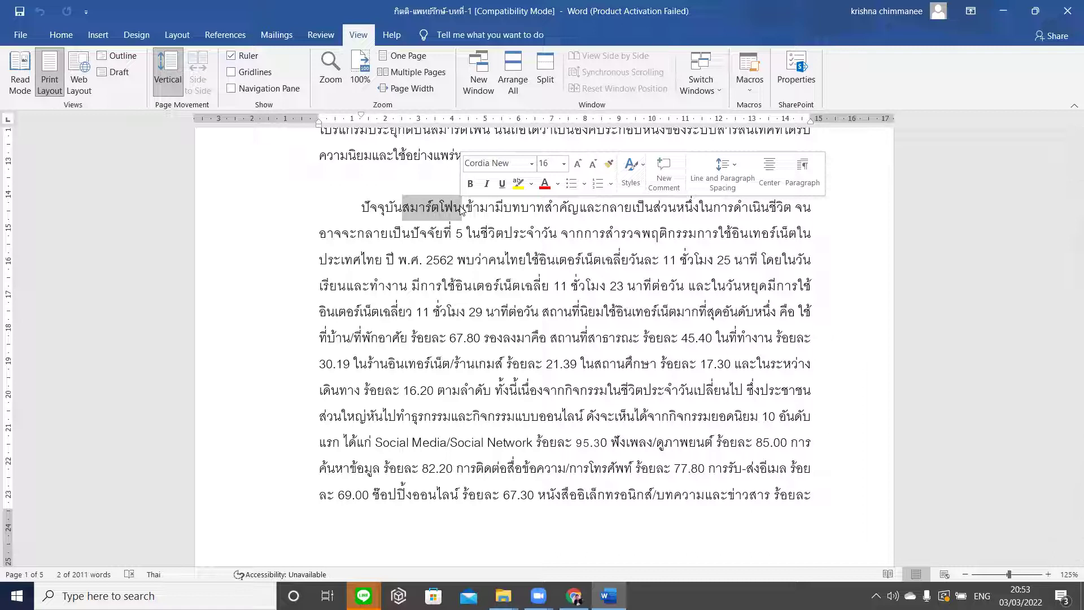
pyautogui.moveTo(357, 233); pyautogui.dragTo(646, 232)
pyautogui.moveTo(676, 227); pyautogui.dragTo(718, 262)
pyautogui.click(459, 261)
pyautogui.click(521, 285)
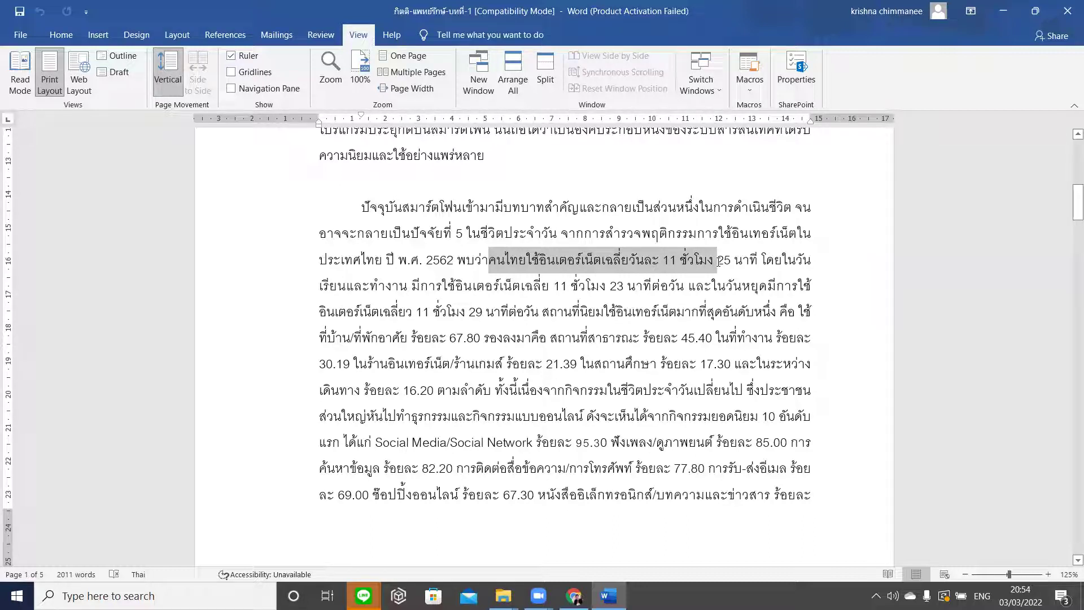
pyautogui.moveTo(718, 261); pyautogui.dragTo(718, 262)
pyautogui.click(718, 262)
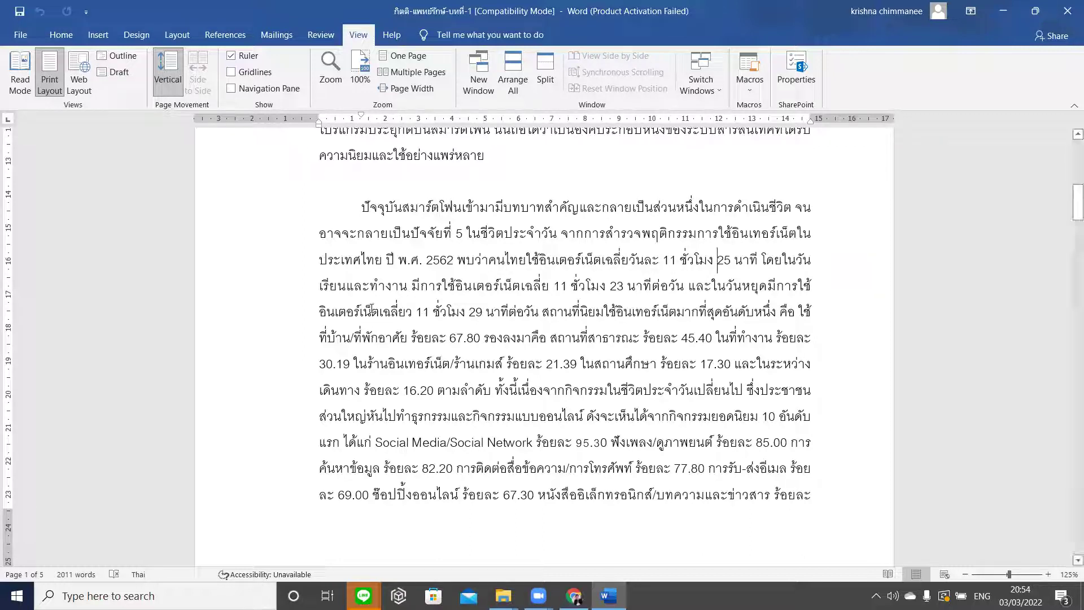
pyautogui.doubleClick(314, 286)
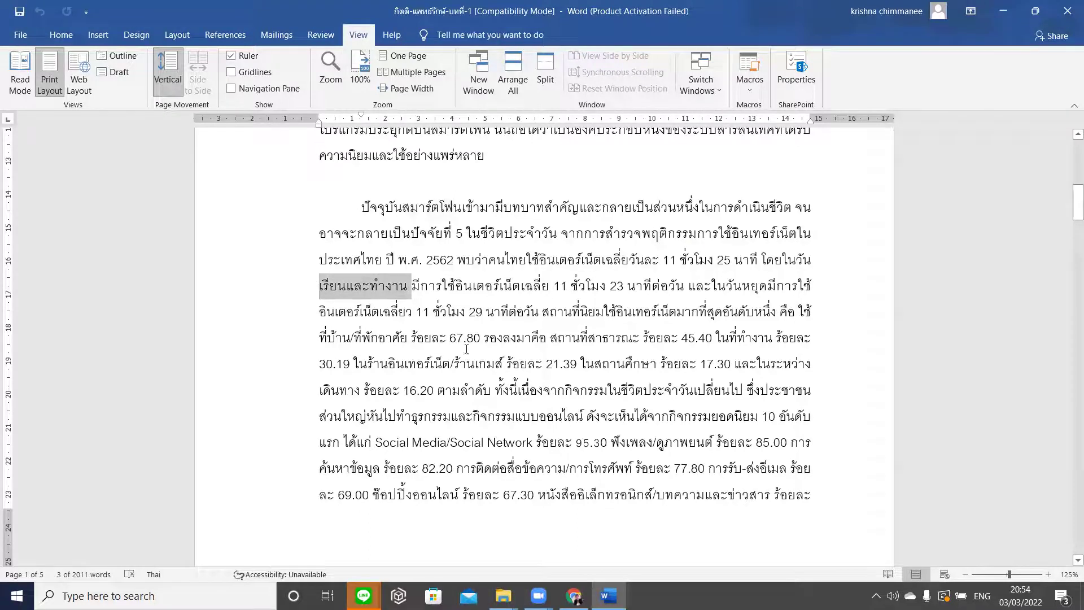
pyautogui.click(495, 363)
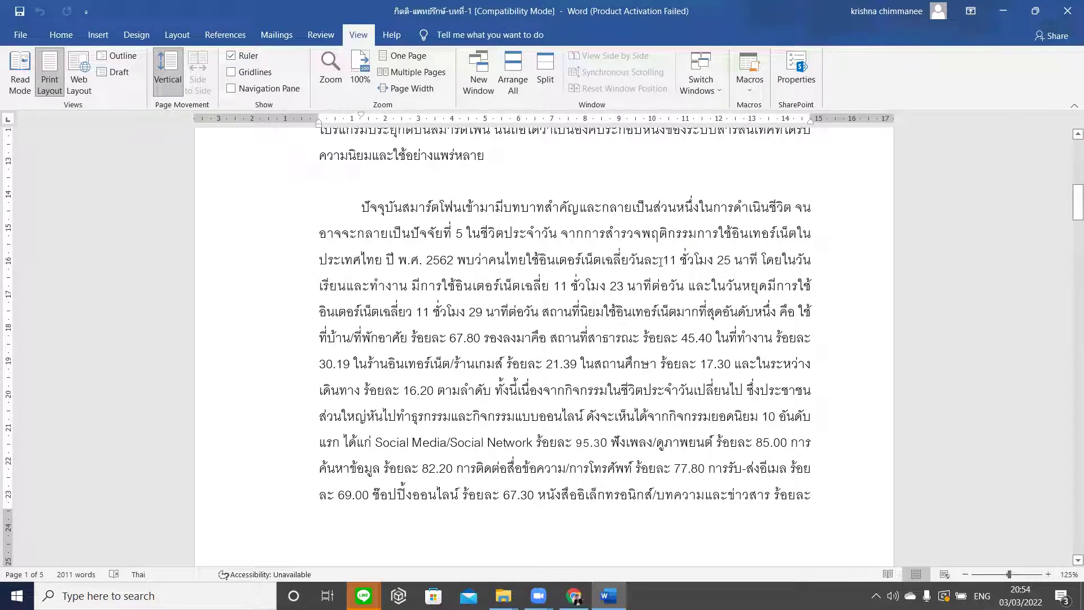
# Highlight the internet usage times in section 1.1's second paragraph, then the whole passage from ประเทศไทย ปี พ.ศ. 2562 to 29 นาทีต่อวัน, and clear the selection
pyautogui.moveTo(655, 261); pyautogui.dragTo(759, 261)
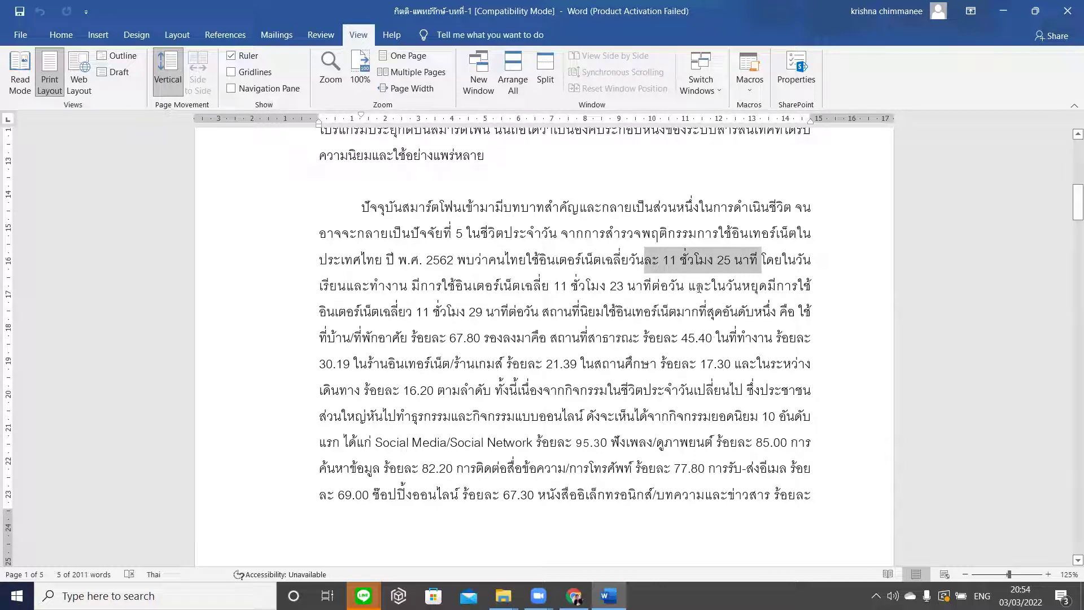
pyautogui.doubleClick(699, 287)
pyautogui.moveTo(774, 288); pyautogui.dragTo(828, 288)
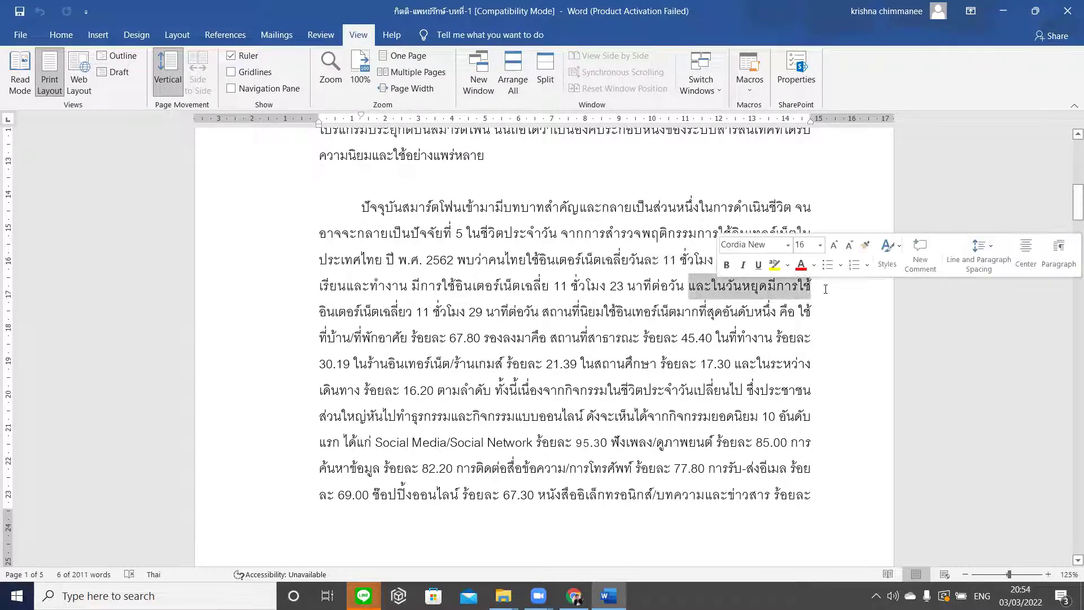
pyautogui.moveTo(318, 311); pyautogui.dragTo(538, 311)
pyautogui.moveTo(320, 260); pyautogui.dragTo(539, 311)
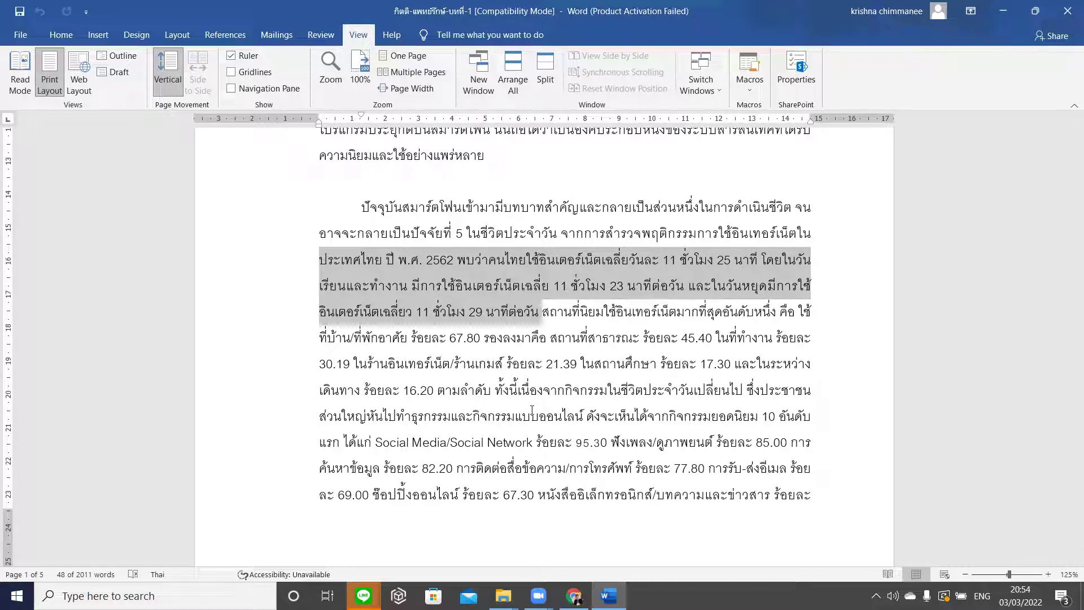
pyautogui.click(583, 442)
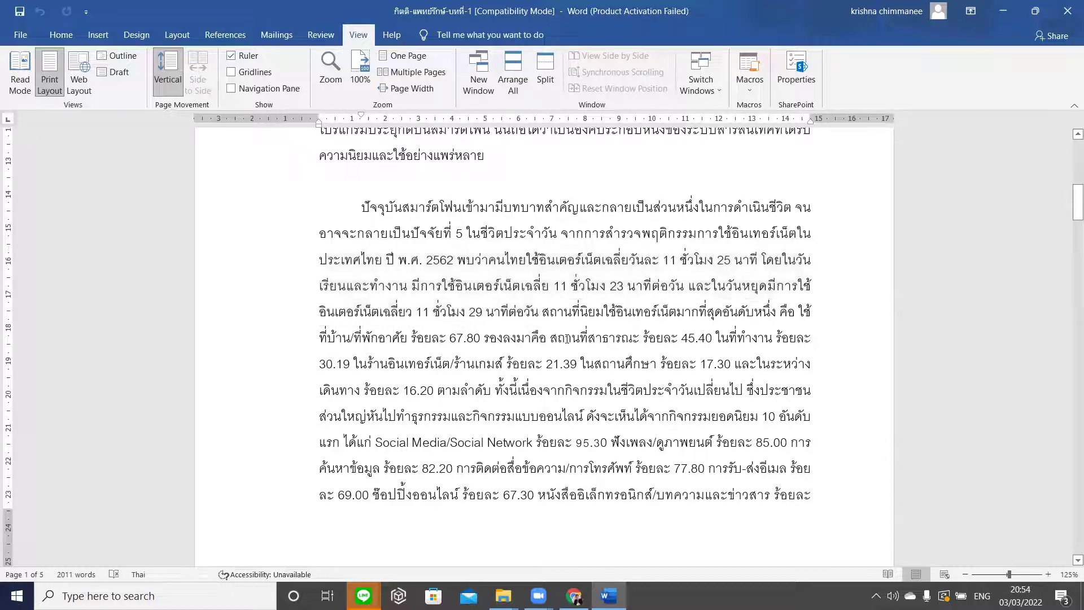
# Highlight the ranked internet-use locations in turn, from สถานที่นิยมใช้อินเทอร์เน็ต to ในที่ทำงาน ร้อยละ 30.19, and clear the selection
pyautogui.moveTo(542, 311); pyautogui.dragTo(801, 310)
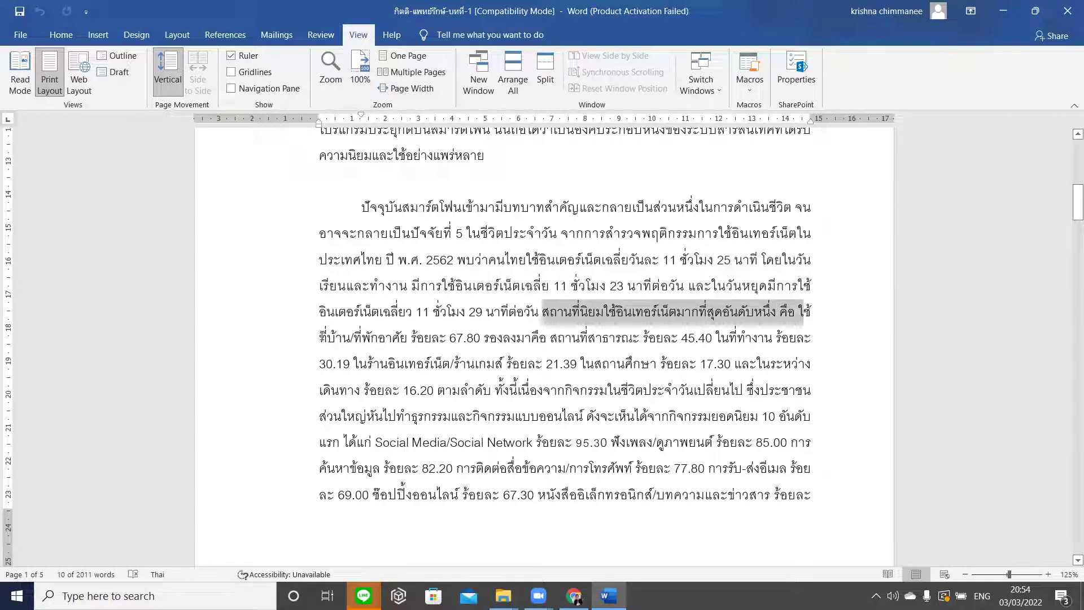
pyautogui.moveTo(319, 335); pyautogui.dragTo(490, 339)
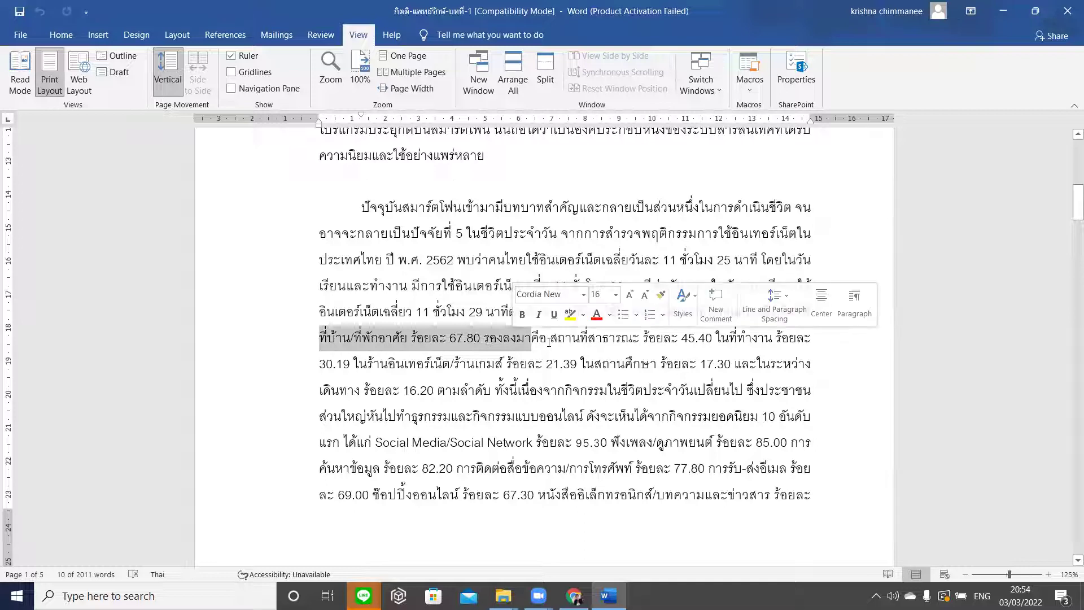
pyautogui.moveTo(556, 341); pyautogui.dragTo(352, 364)
pyautogui.click(720, 338)
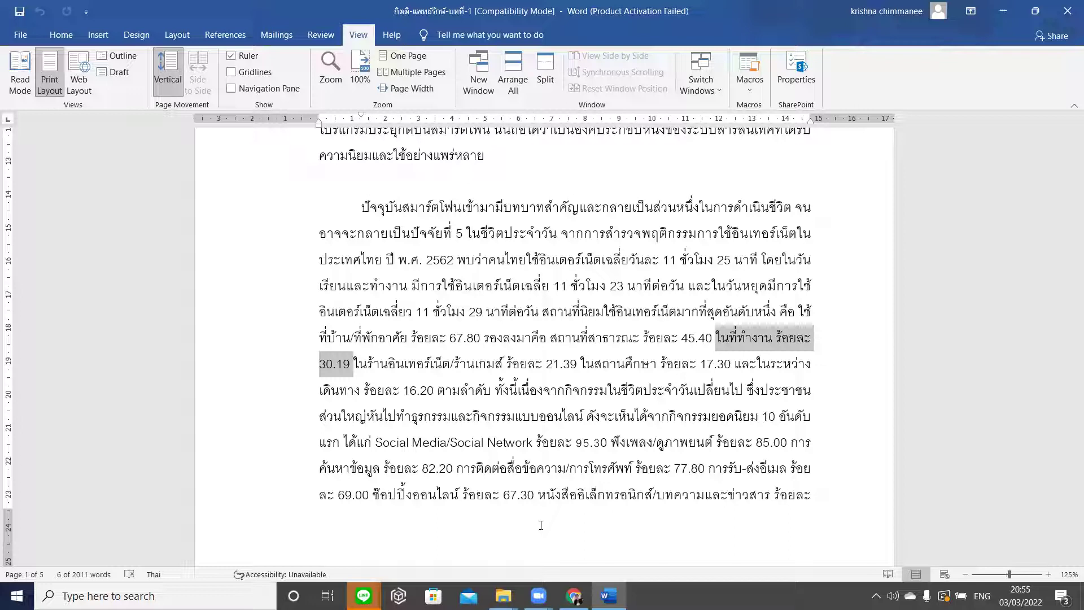
pyautogui.click(628, 411)
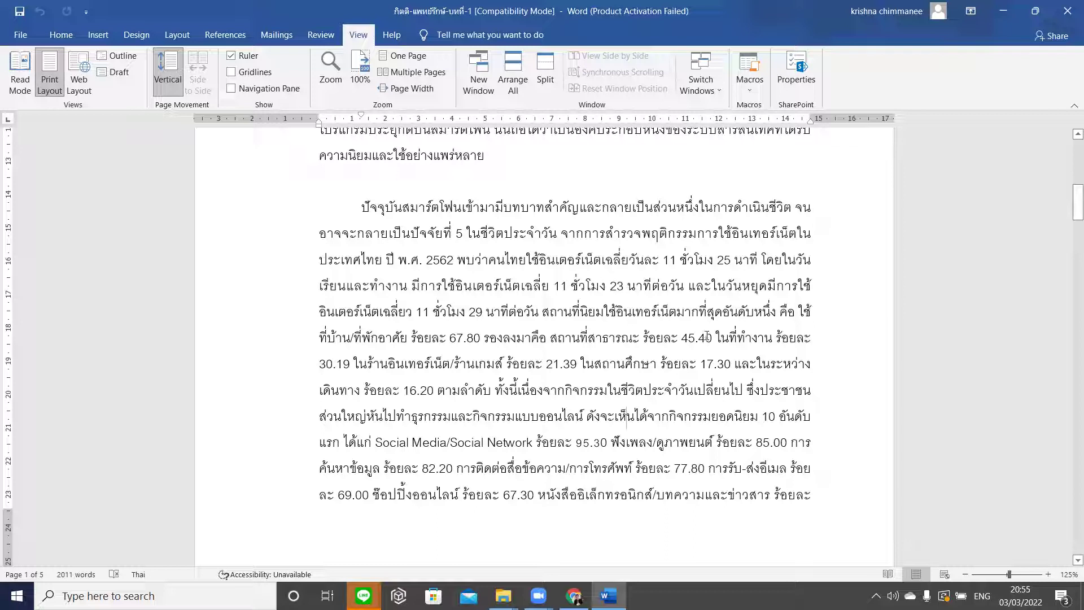
pyautogui.moveTo(716, 337); pyautogui.dragTo(351, 365)
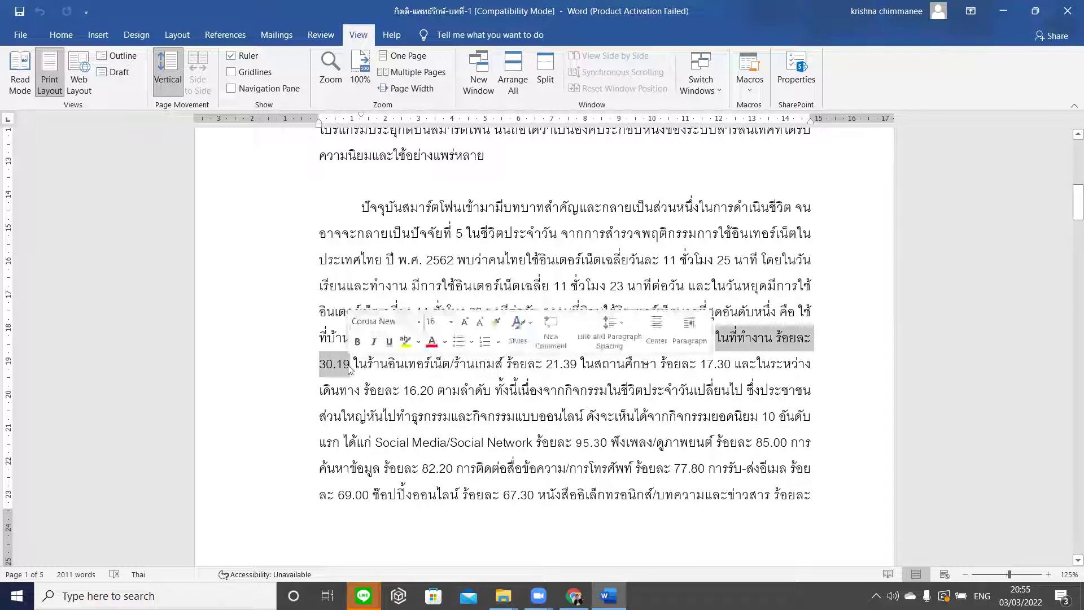
pyautogui.click(404, 455)
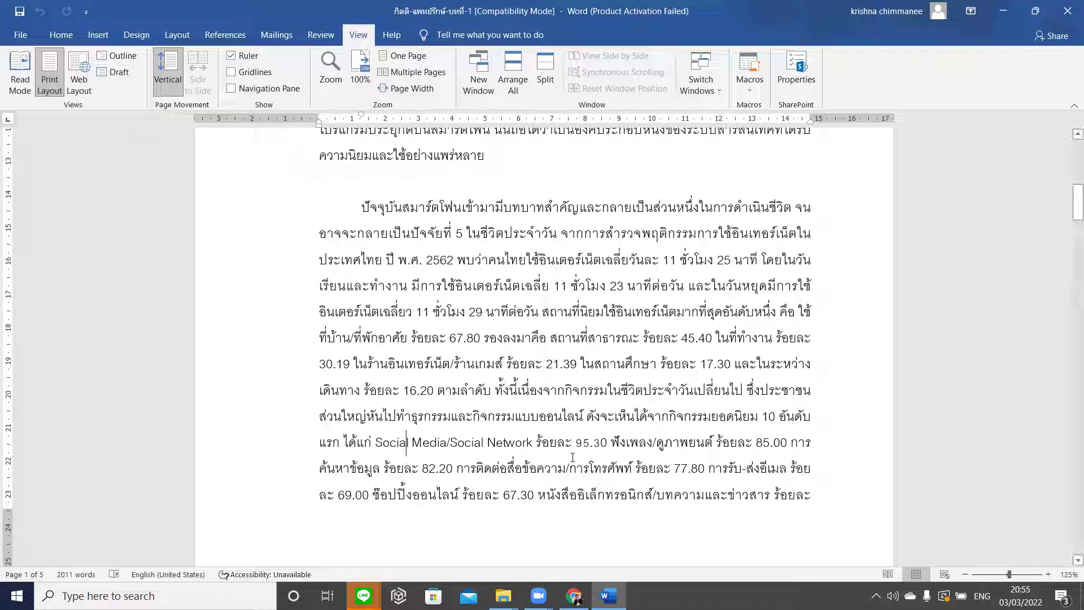
# Highlight the online activities passage from ทั้งนี้เนื่องจากกิจกรรม to การติดต่อสื่อข้อความ, clear it, and continue to the paragraph's remainder on page 2
pyautogui.moveTo(495, 390); pyautogui.dragTo(553, 473)
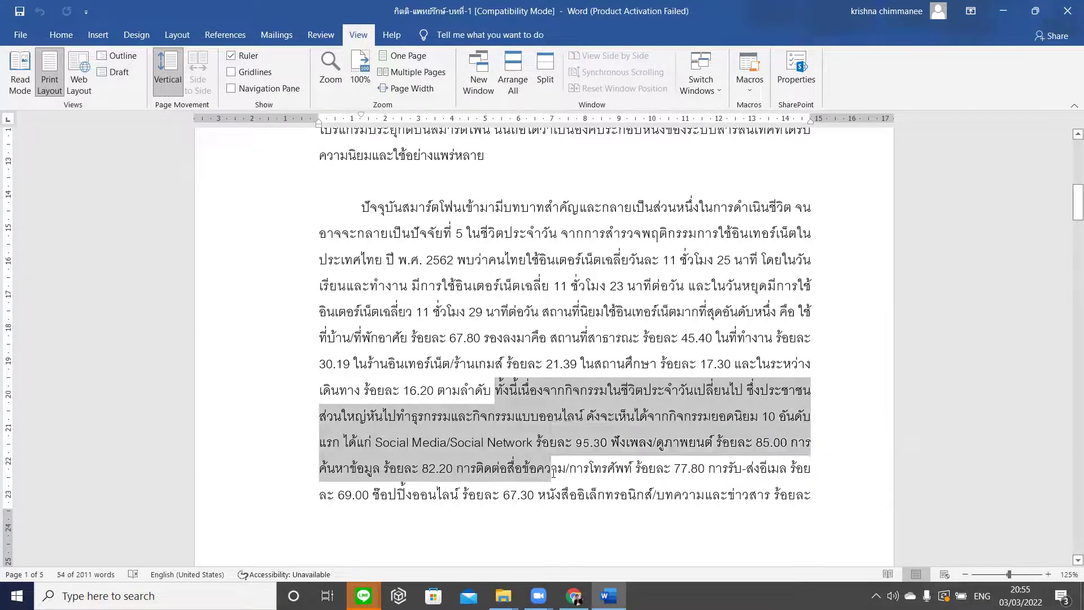
pyautogui.click(553, 473)
pyautogui.scroll(-5, 551, 508)
pyautogui.click(550, 552)
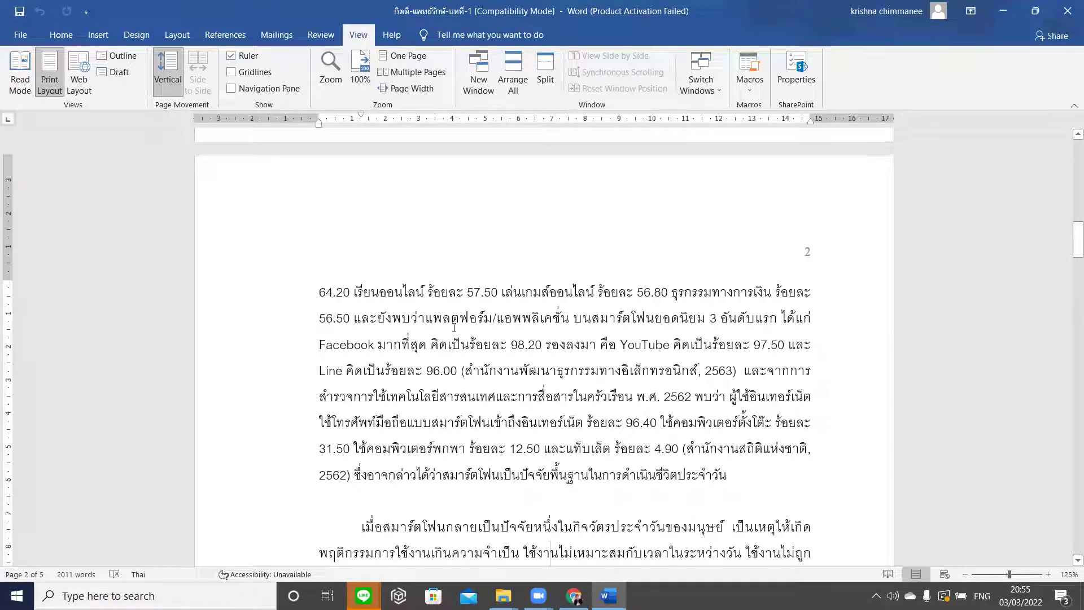
# Highlight the citation สำนักงานพัฒนาธุรกรรมทางอิเล็กทรอนิกส์, 2563, then the text from สำนักงานสถิติแห่งชาติ, 2562 to the second paragraph's end
pyautogui.moveTo(319, 291); pyautogui.dragTo(730, 376)
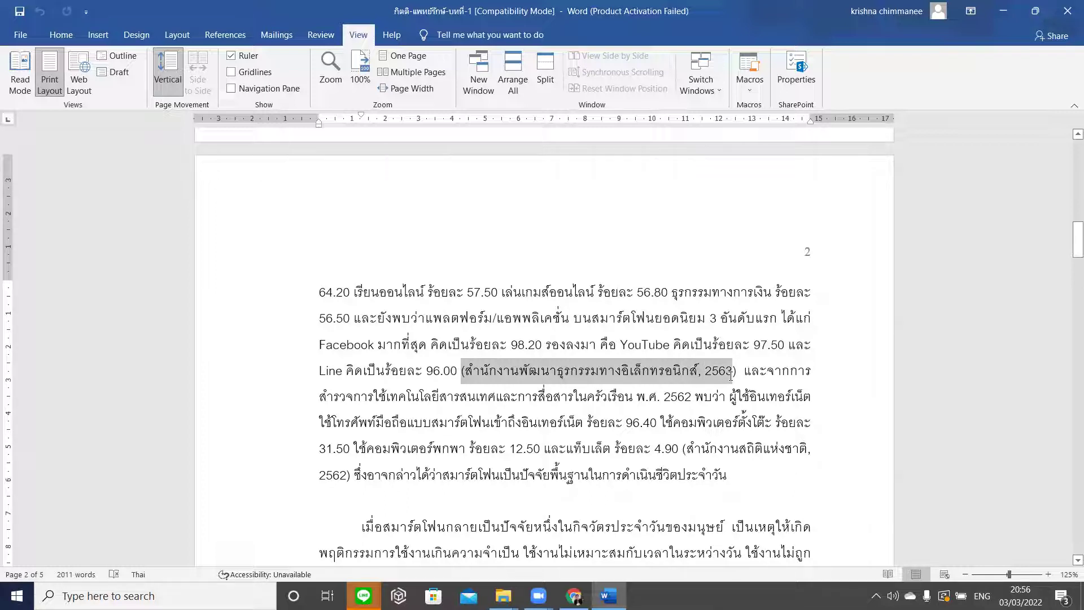
pyautogui.click(728, 400)
pyautogui.moveTo(681, 449); pyautogui.dragTo(760, 479)
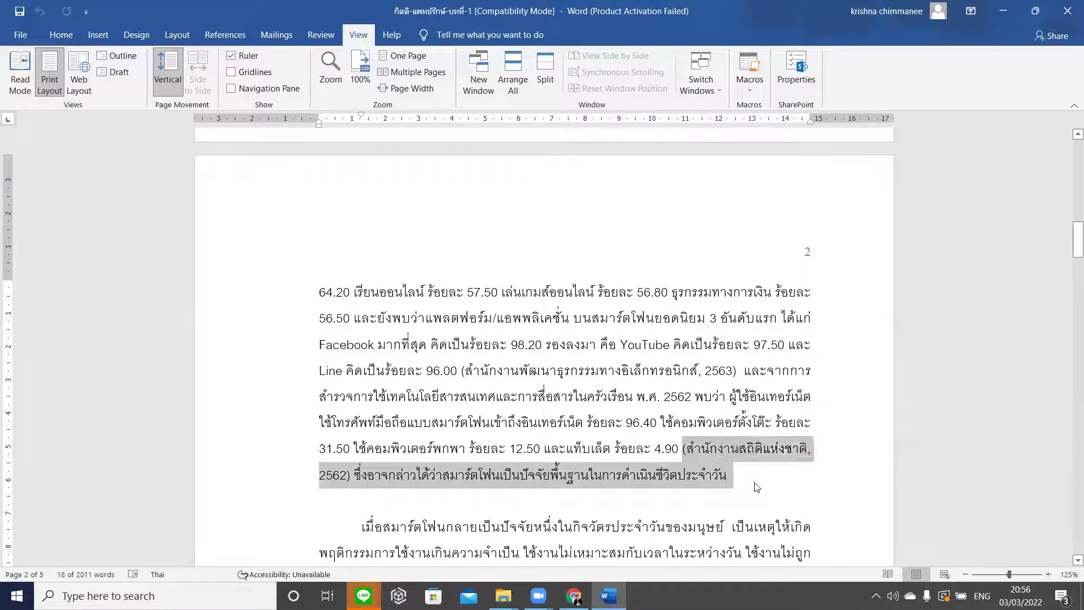
# Highlight the second paragraph's text from page 2 back up to its beginning on page 1, and clear the selection
pyautogui.click(733, 476)
pyautogui.moveTo(656, 432); pyautogui.dragTo(327, 144)
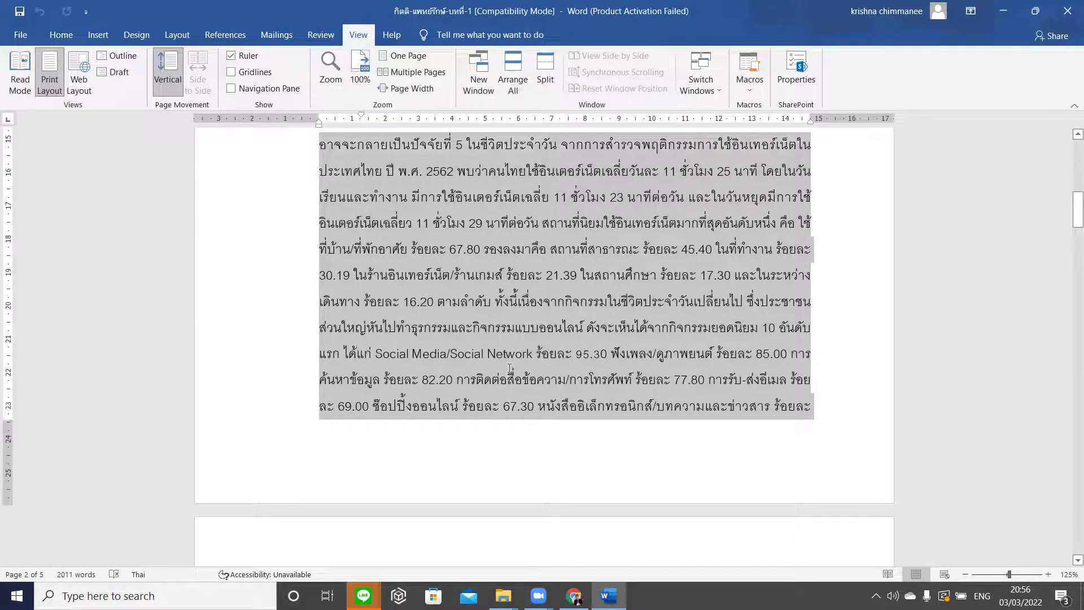
pyautogui.click(514, 389)
# Highlight the whole third paragraph on page 2, which begins เมื่อสมาร์ตโฟนกลายเป็นปัจจัยหนึ่ง, and clear the selection
pyautogui.scroll(-5, 509, 368)
pyautogui.scroll(-3, 509, 368)
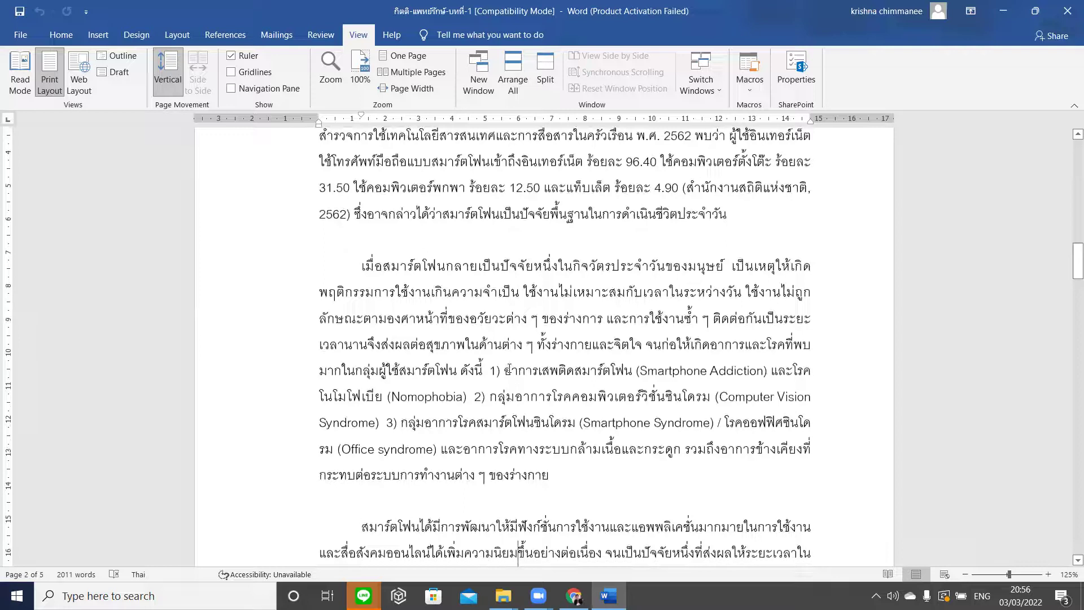
pyautogui.scroll(-2, 510, 369)
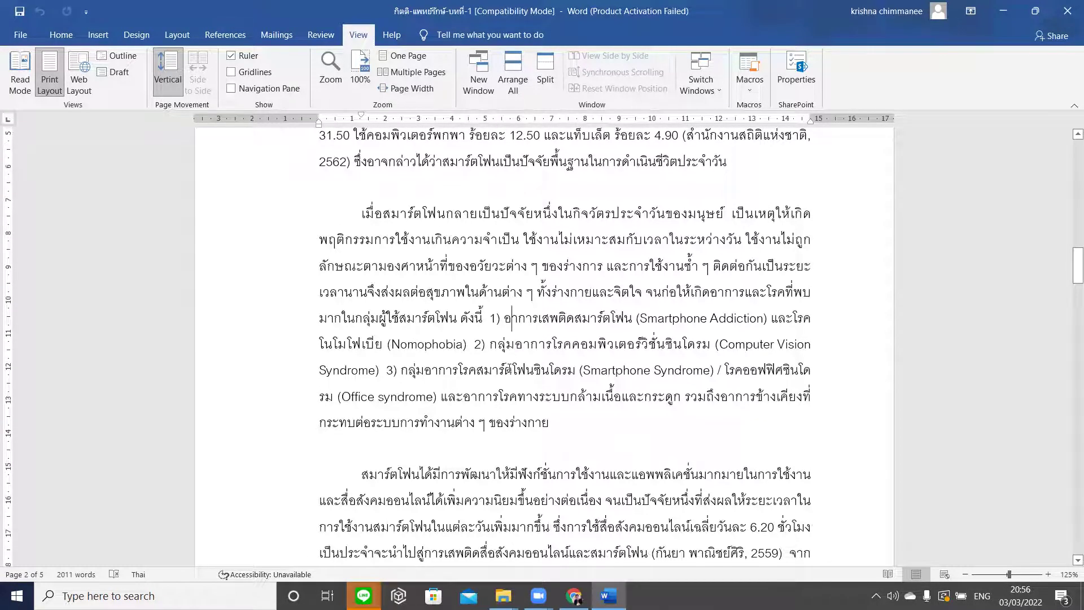
pyautogui.moveTo(729, 162); pyautogui.dragTo(350, 449)
pyautogui.click(350, 449)
pyautogui.scroll(-20, 350, 449)
pyautogui.scroll(-5, 350, 449)
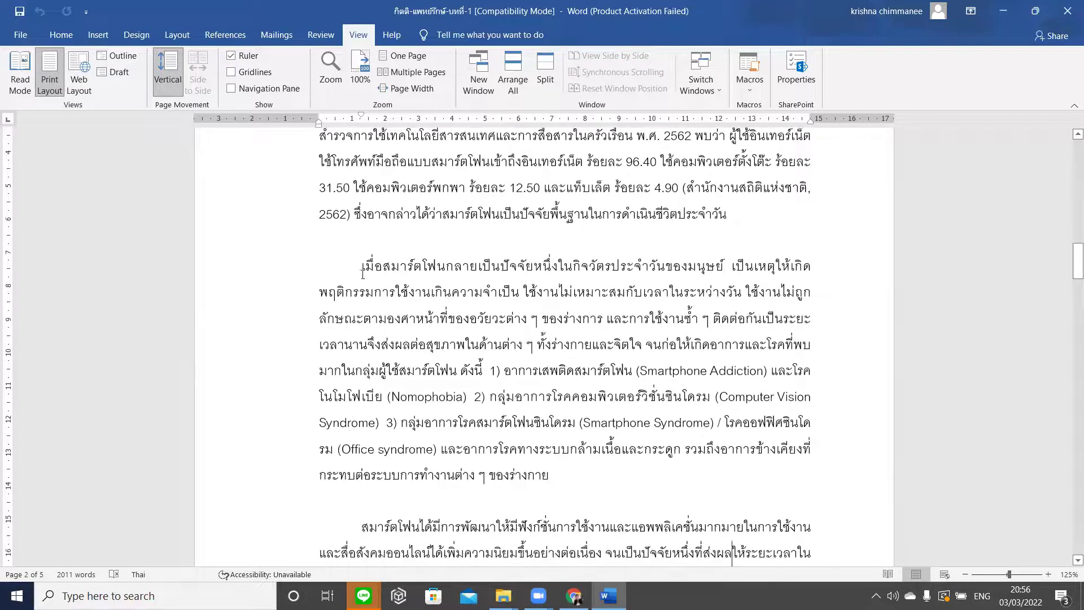
# Highlight the third paragraph's opening statements on excessive and repeated phone use, up to ทั้งร่างกายและจิตใจ, and clear the selection
pyautogui.moveTo(361, 266); pyautogui.dragTo(644, 348)
pyautogui.click(600, 321)
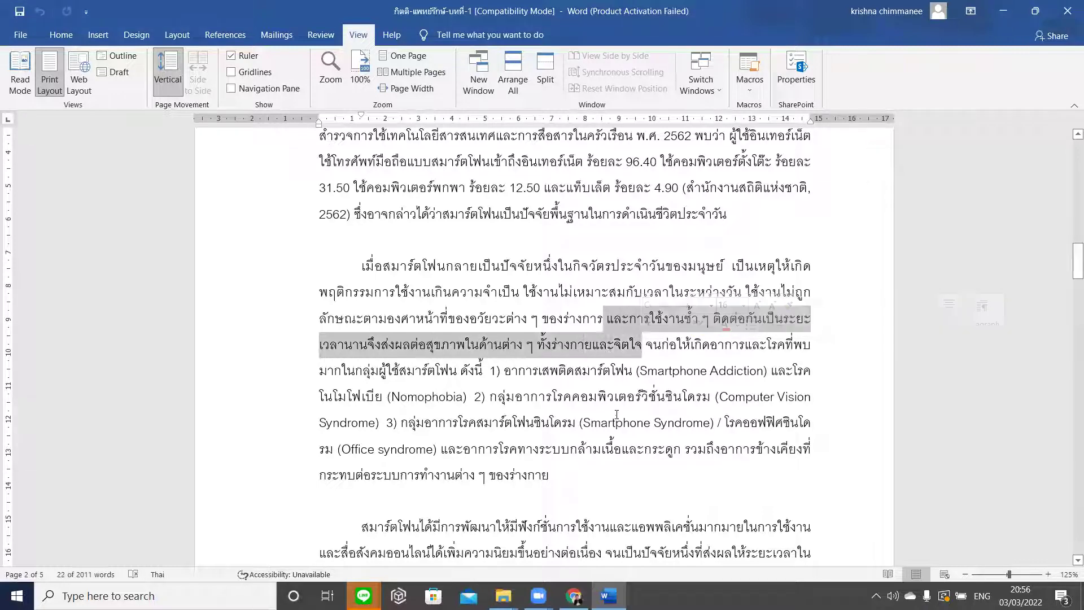
pyautogui.click(653, 373)
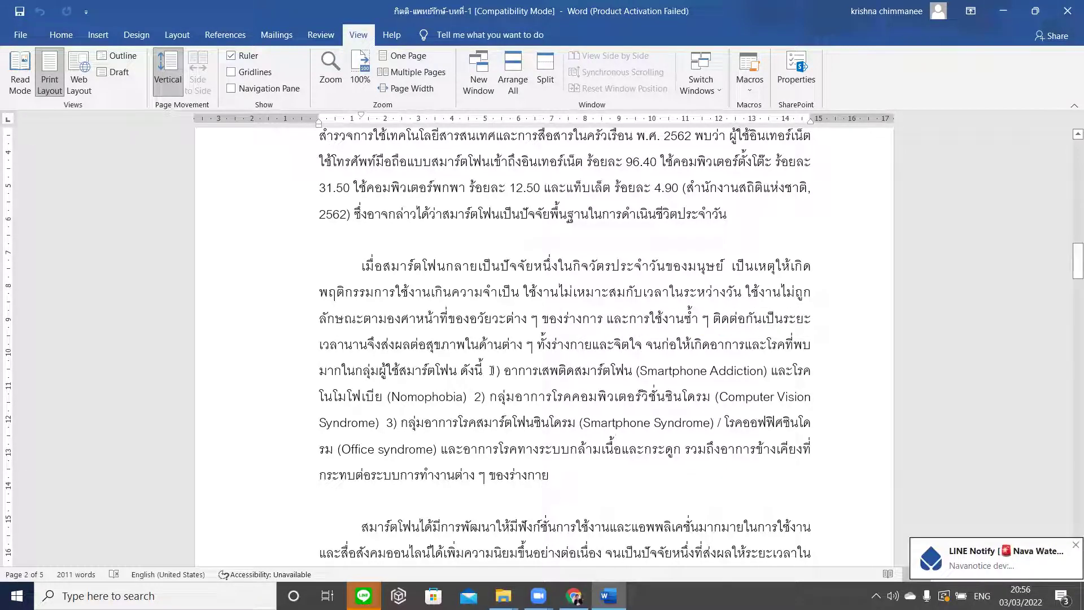
# Highlight the numbered symptom groups 1) to 3) in the third paragraph in turn, then the whole paragraph, and clear the selection
pyautogui.moveTo(492, 371); pyautogui.dragTo(628, 370)
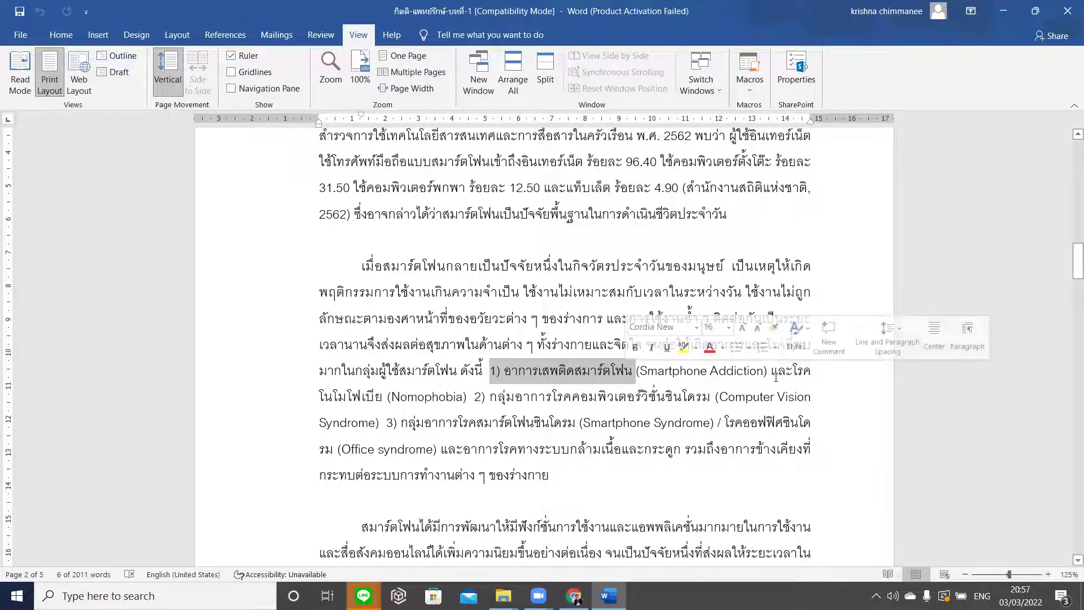
pyautogui.moveTo(316, 396); pyautogui.dragTo(376, 423)
pyautogui.click(493, 397)
pyautogui.click(416, 449)
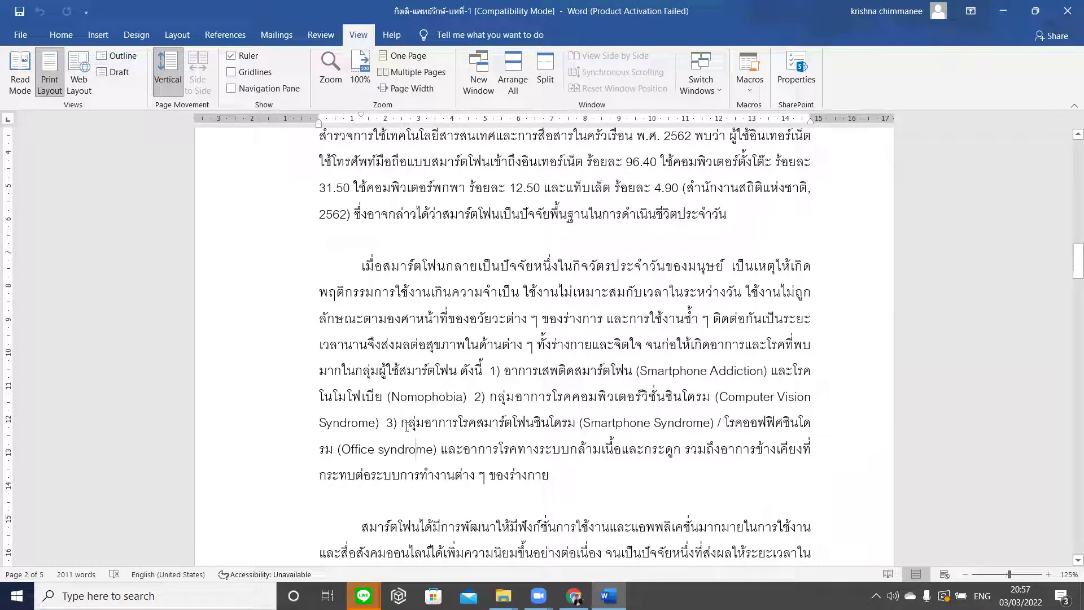
pyautogui.moveTo(401, 422); pyautogui.dragTo(580, 423)
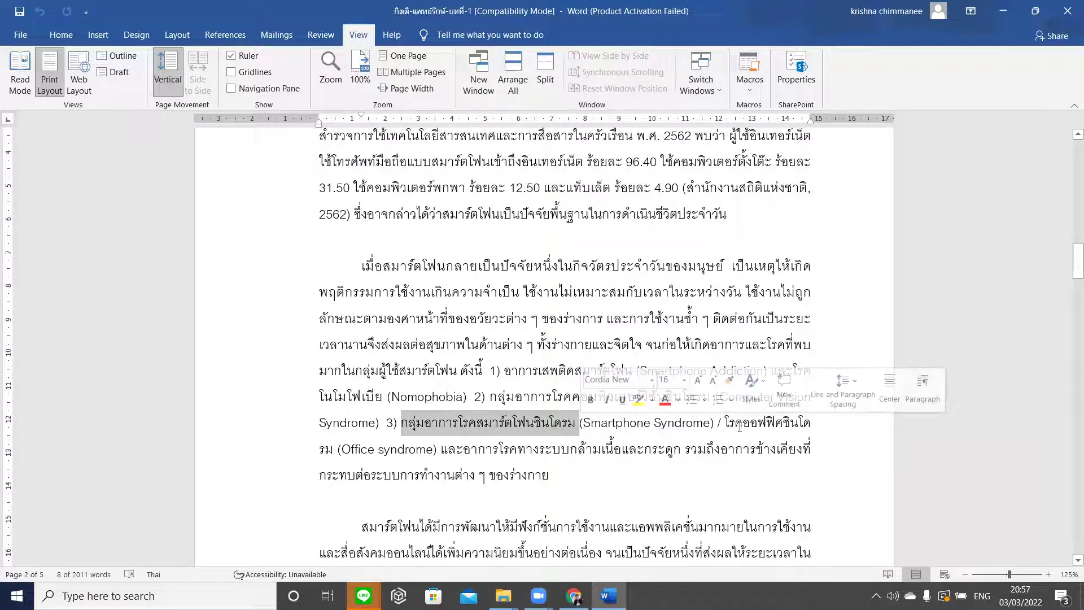
pyautogui.click(689, 480)
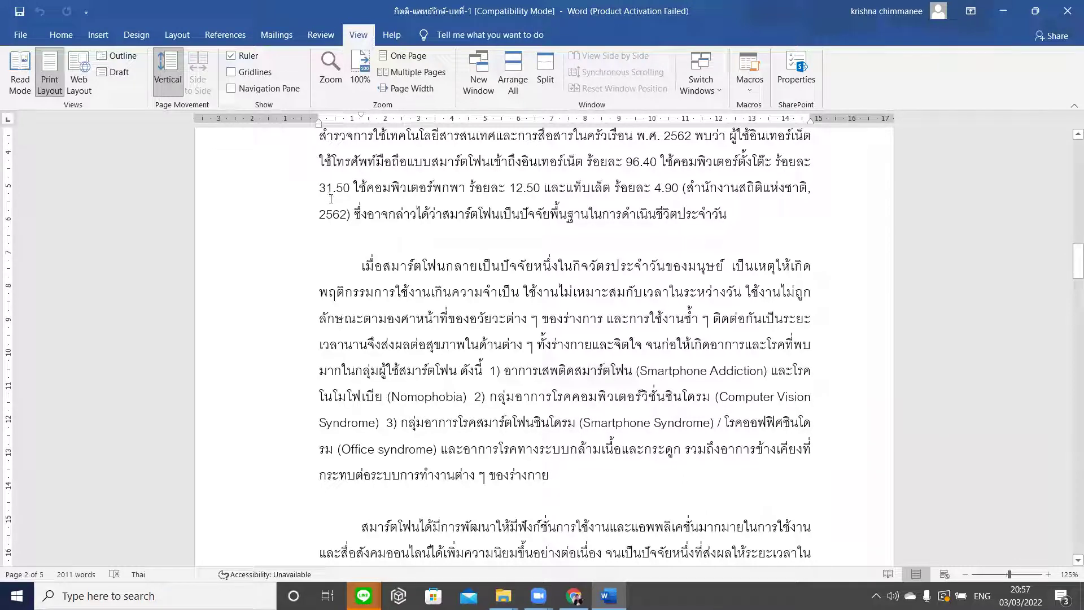
pyautogui.moveTo(360, 259); pyautogui.dragTo(611, 481)
pyautogui.click(594, 491)
# Examine the fourth paragraph, beginning สมาร์ตโฟนได้มีการพัฒนา, down to its continuation on page 3 and back to its start
pyautogui.scroll(-3, 595, 491)
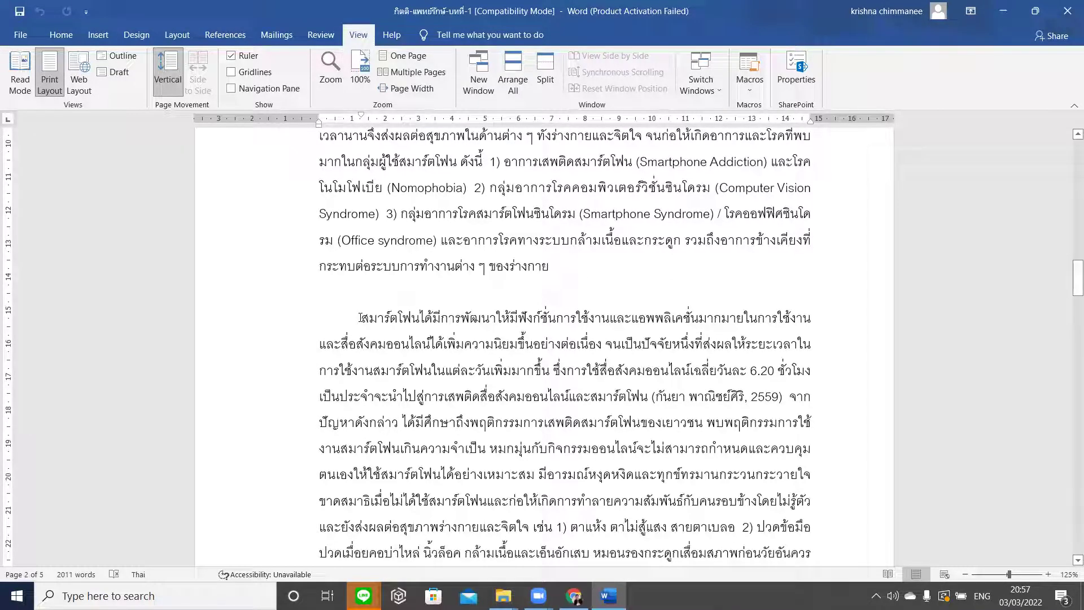
pyautogui.press('Down')
pyautogui.press('Down')
pyautogui.press('Down')
pyautogui.press('Down')
pyautogui.press('Down')
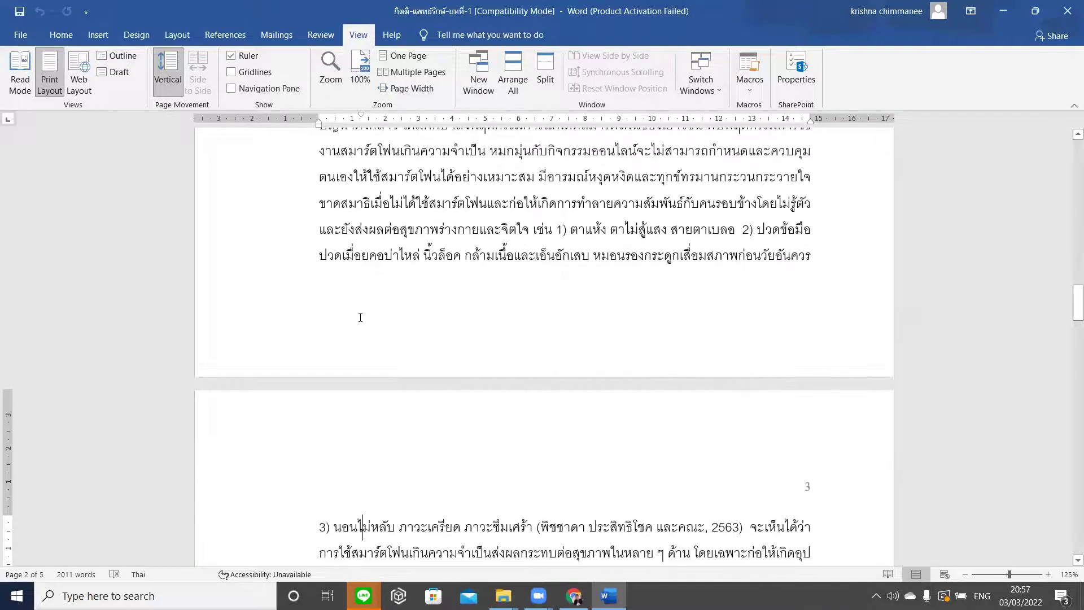
pyautogui.press('Up')
pyautogui.press('Up')
pyautogui.press('Up')
pyautogui.press('Up')
pyautogui.press('Up')
pyautogui.press('Up')
pyautogui.press('Up')
pyautogui.press('Up')
pyautogui.press('Up')
pyautogui.press('Up')
pyautogui.press('Up')
pyautogui.press('Up')
pyautogui.press('Up')
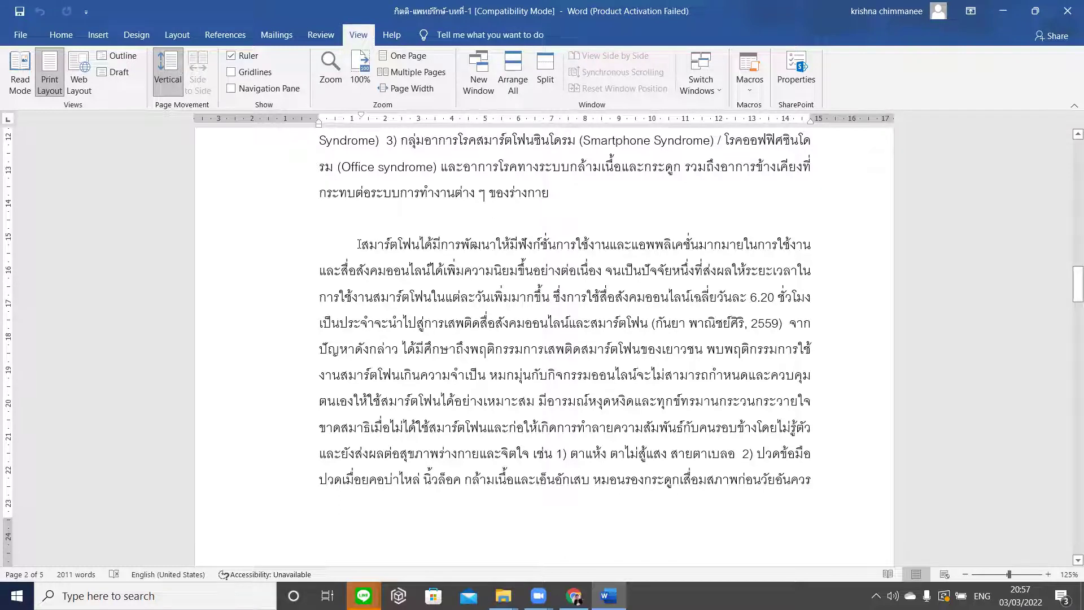
# Highlight the fourth paragraph's opening from สมาร์ตโฟนได้มีการพัฒนา through the 2559 citation, and clear the selection
pyautogui.moveTo(360, 245); pyautogui.dragTo(790, 325)
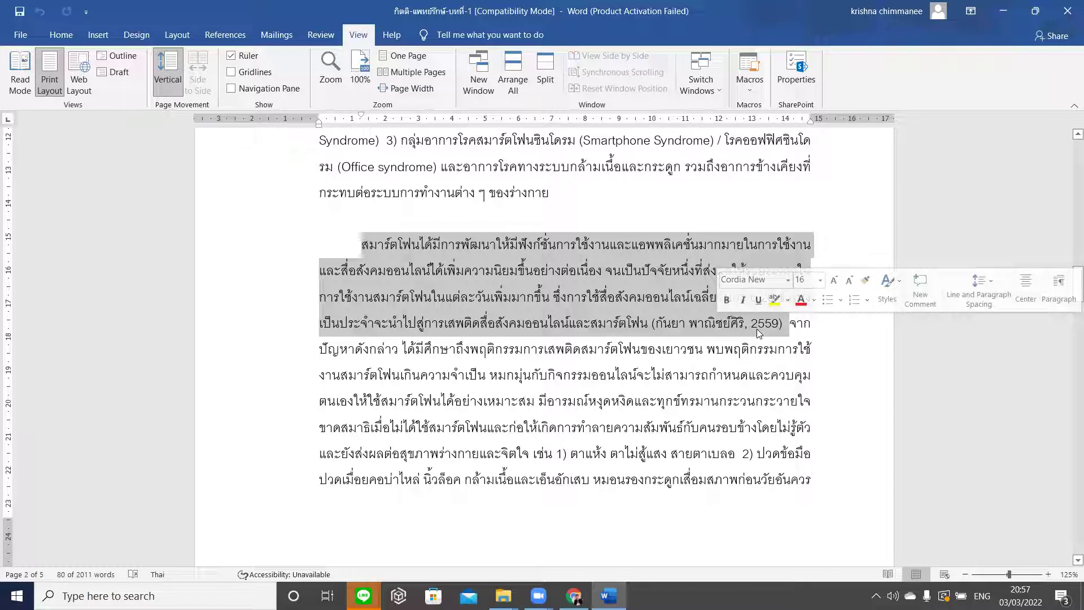
pyautogui.click(382, 265)
pyautogui.moveTo(362, 244); pyautogui.dragTo(779, 323)
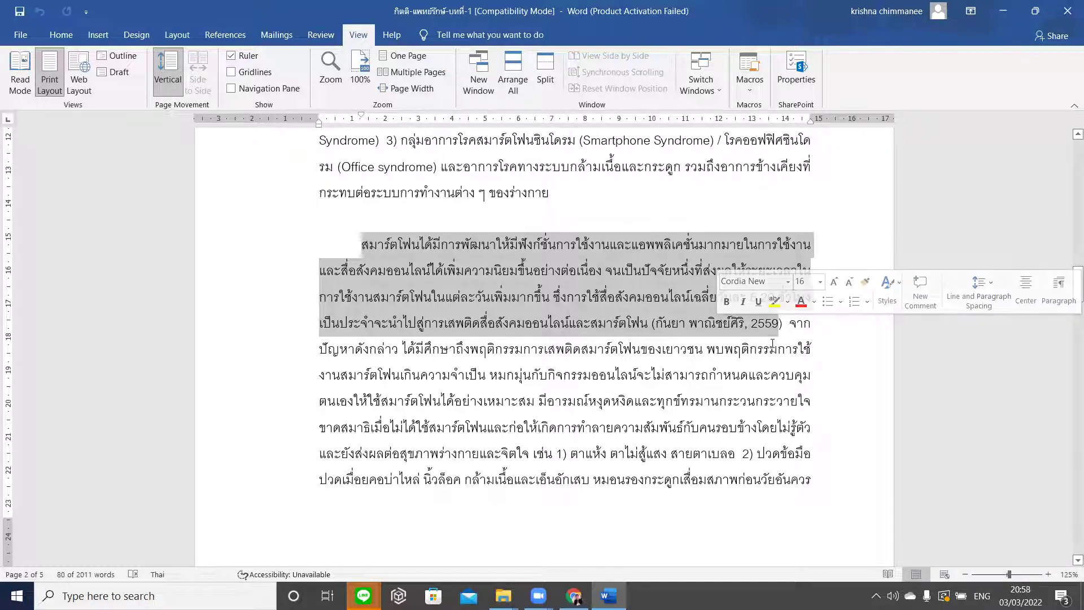
pyautogui.click(779, 333)
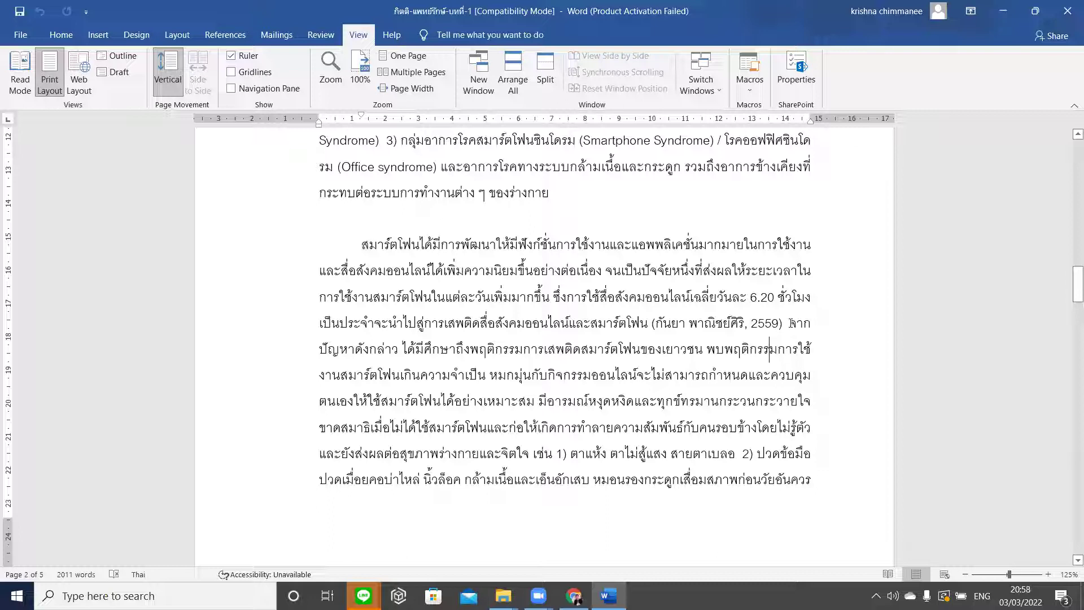
# Highlight the passage from จากปัญหาดังกล่าว on youth smartphone addiction through to the first listed symptoms, and clear the selection
pyautogui.moveTo(790, 323); pyautogui.dragTo(659, 347)
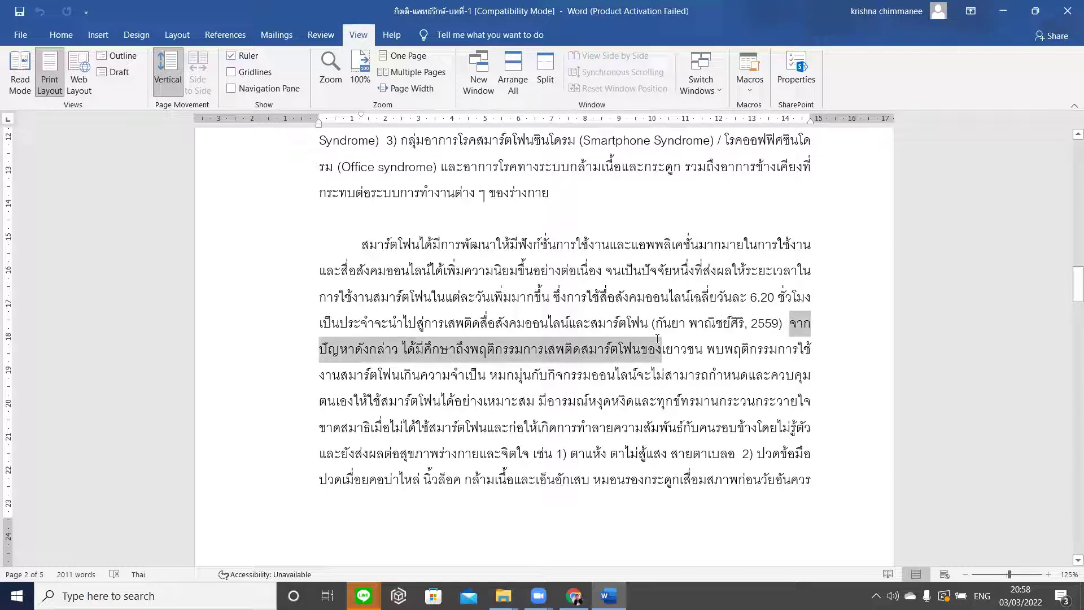
pyautogui.click(572, 356)
pyautogui.moveTo(404, 349); pyautogui.dragTo(722, 463)
pyautogui.click(488, 335)
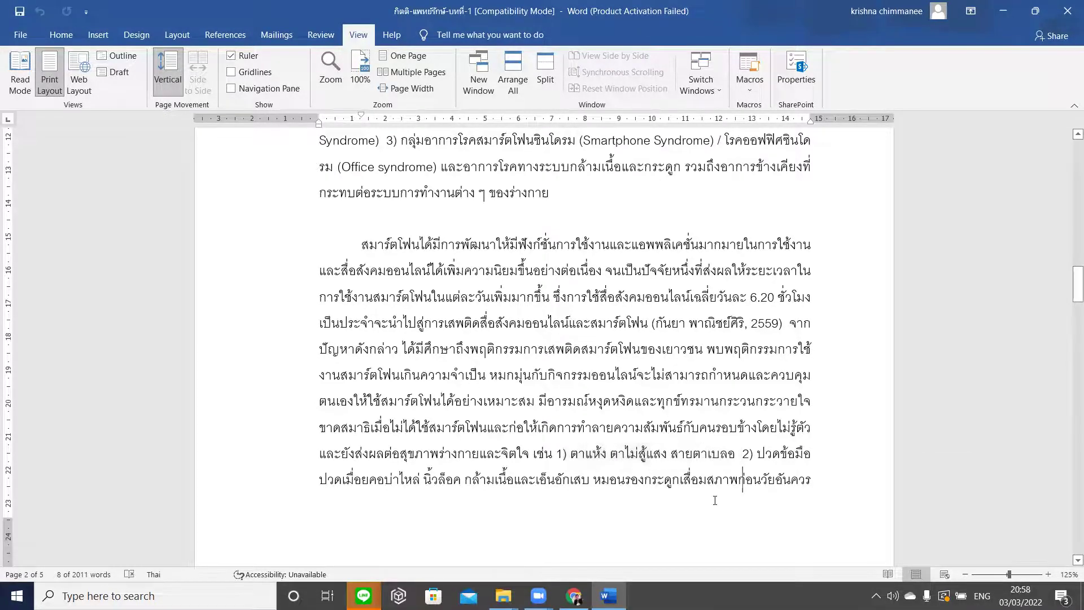
# Highlight the remaining symptoms across pages 2 and 3, including 3) นอนไม่หลับ ภาวะเครียด, then the 2563 citation that follows them
pyautogui.scroll(-3, 488, 336)
pyautogui.moveTo(320, 255); pyautogui.dragTo(579, 260)
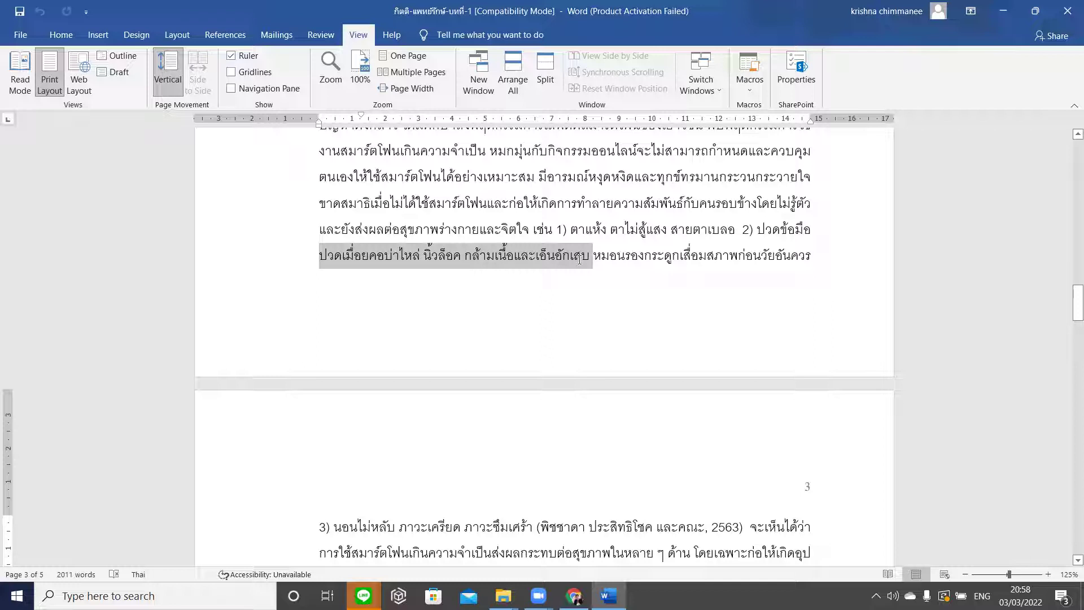
pyautogui.moveTo(579, 260); pyautogui.dragTo(819, 260)
pyautogui.moveTo(320, 526); pyautogui.dragTo(465, 527)
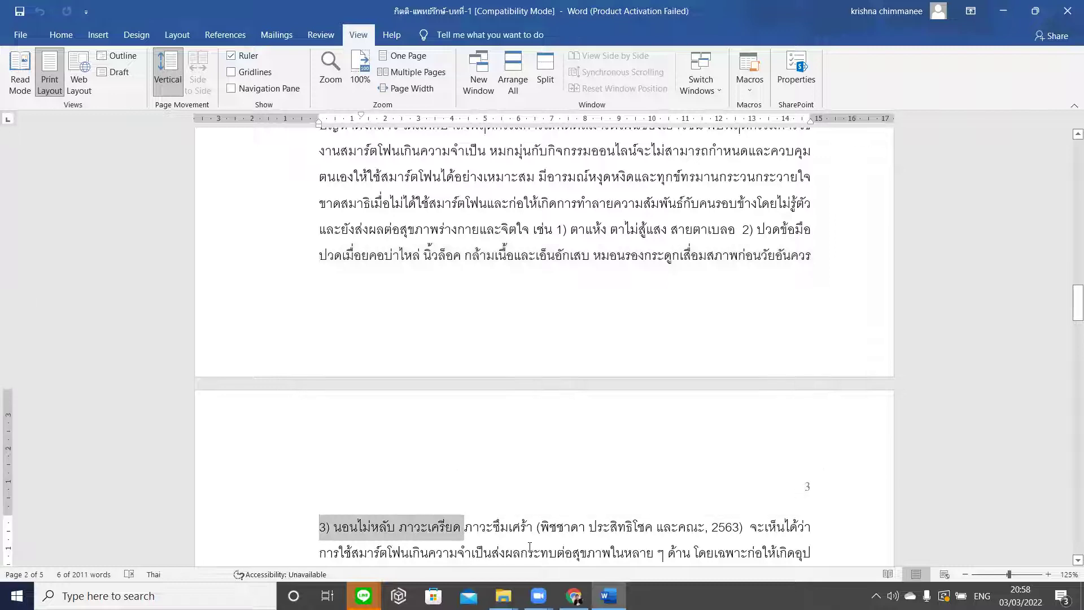
pyautogui.click(529, 548)
pyautogui.moveTo(540, 527); pyautogui.dragTo(745, 526)
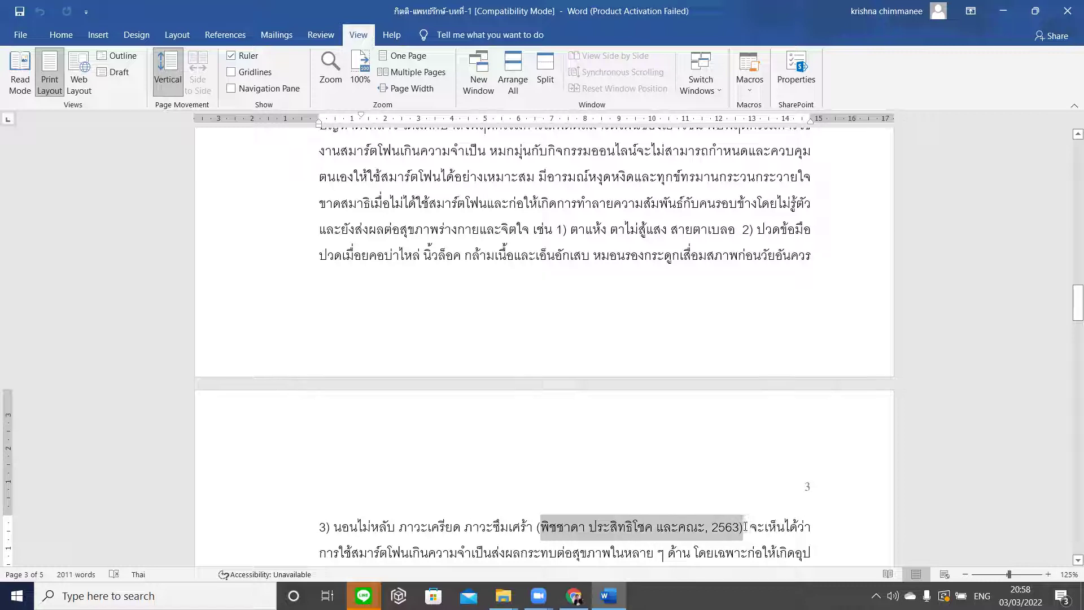
# Apply yellow text highlighting to the 2559 citation in the fourth paragraph on page 2
pyautogui.click(666, 364)
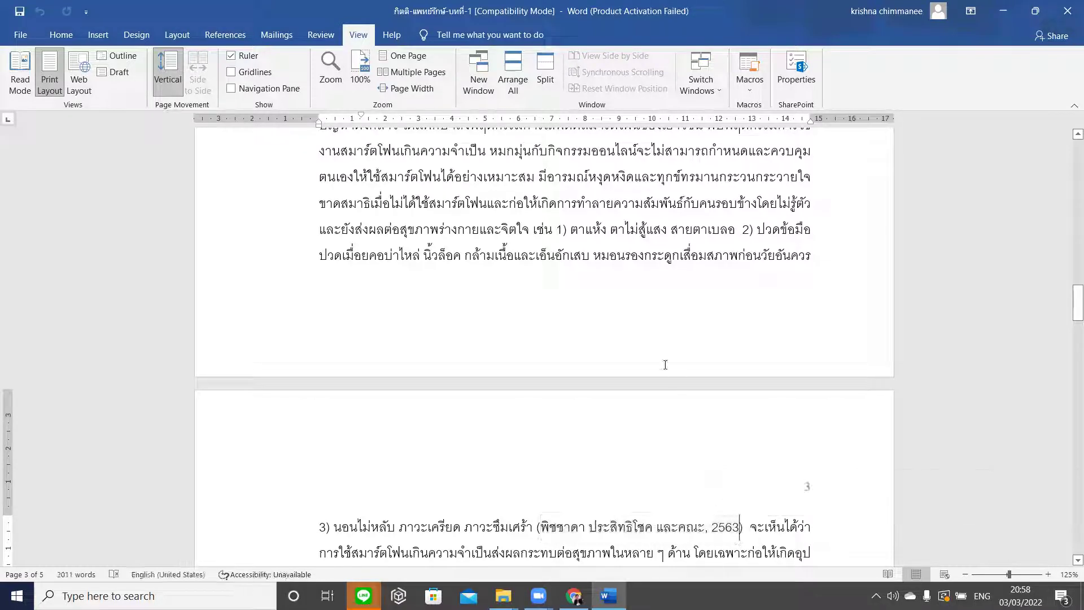
pyautogui.press('Up')
pyautogui.press('Up')
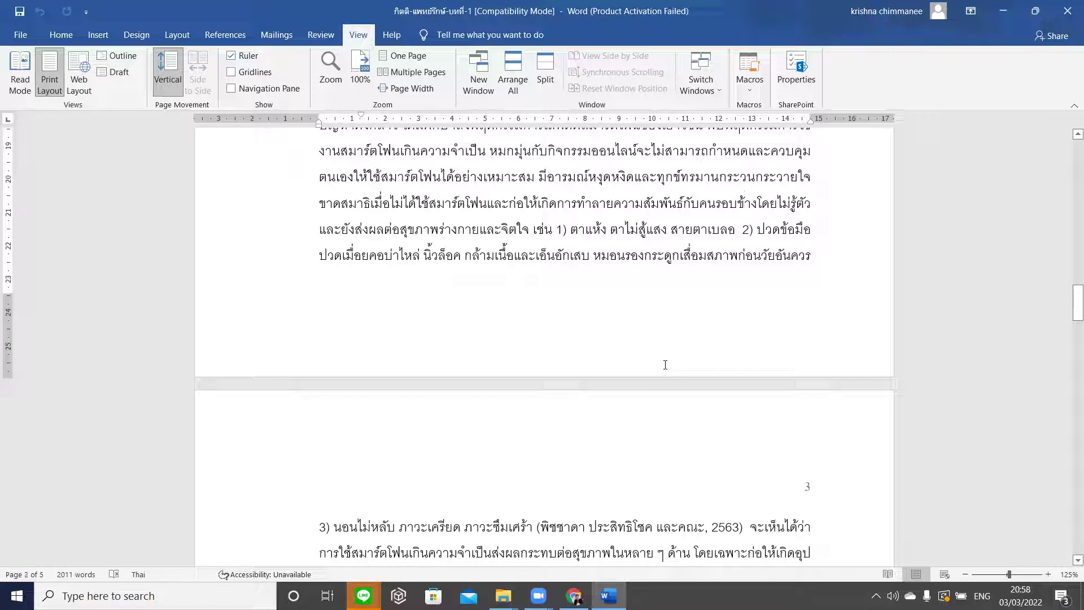
pyautogui.press('Up')
pyautogui.press('Up')
pyautogui.press('Up')
pyautogui.press('Up')
pyautogui.press('Up')
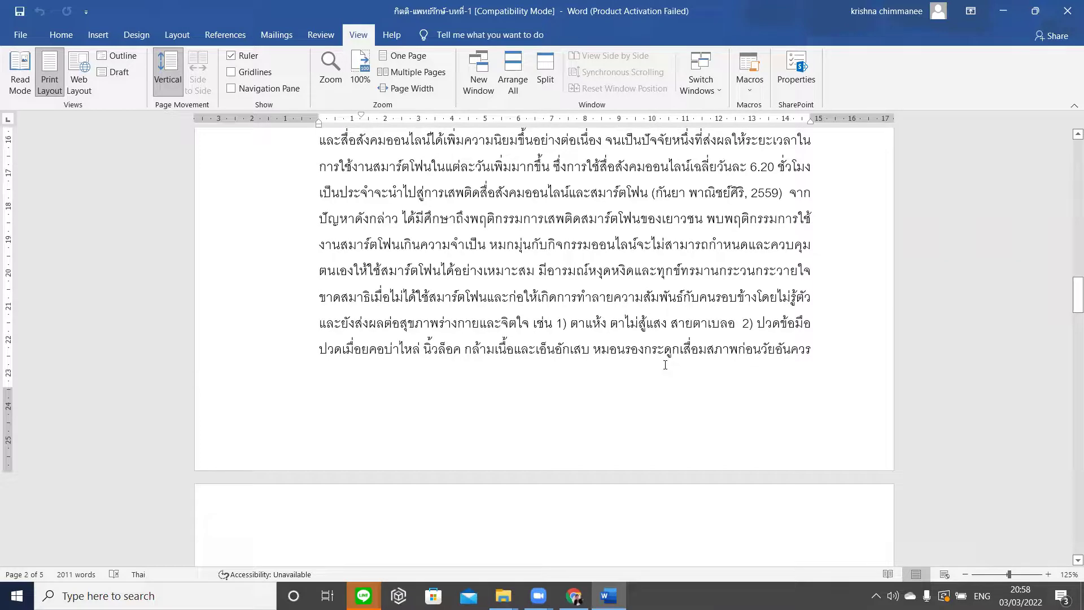
pyautogui.moveTo(652, 192); pyautogui.dragTo(782, 193)
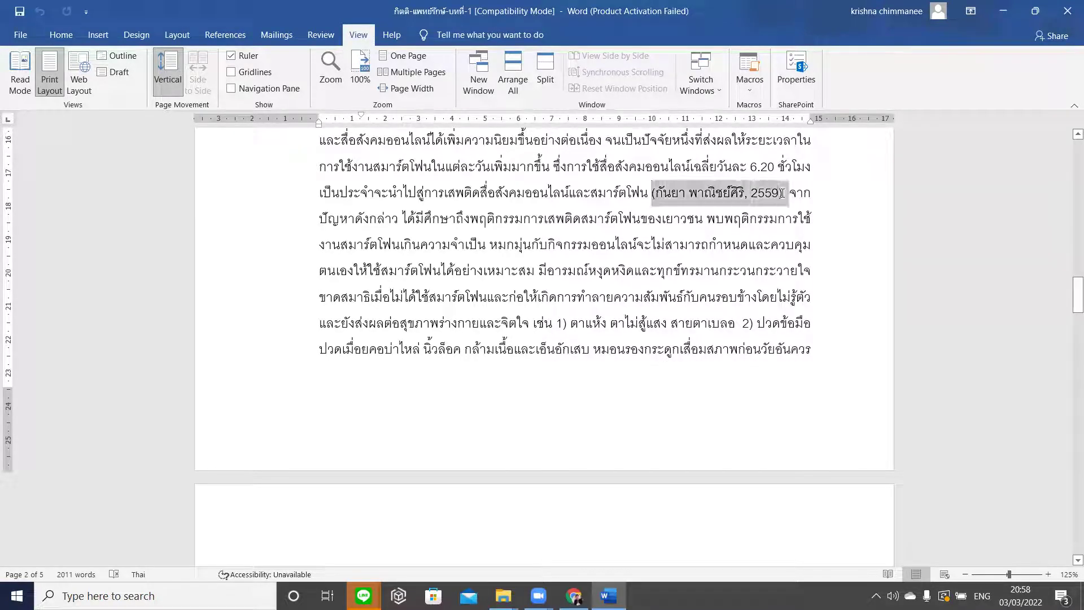
pyautogui.click(60, 35)
pyautogui.click(272, 83)
pyautogui.click(450, 247)
# Apply yellow text highlighting to the 2563 and 2560 citations on page 3
pyautogui.scroll(-6, 448, 247)
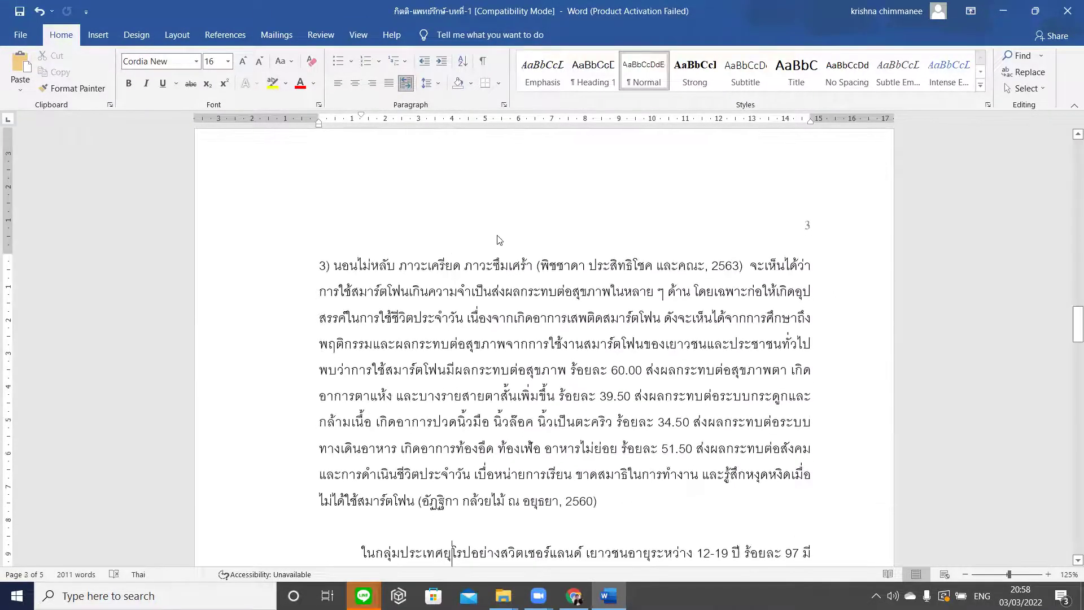
pyautogui.moveTo(540, 266); pyautogui.dragTo(746, 265)
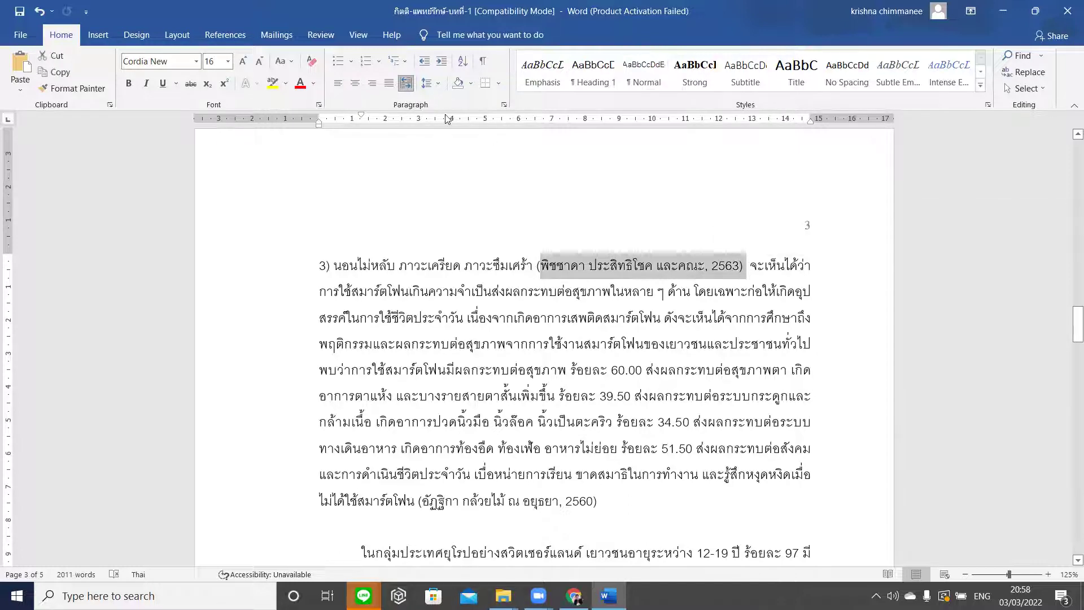
pyautogui.click(272, 84)
pyautogui.click(451, 303)
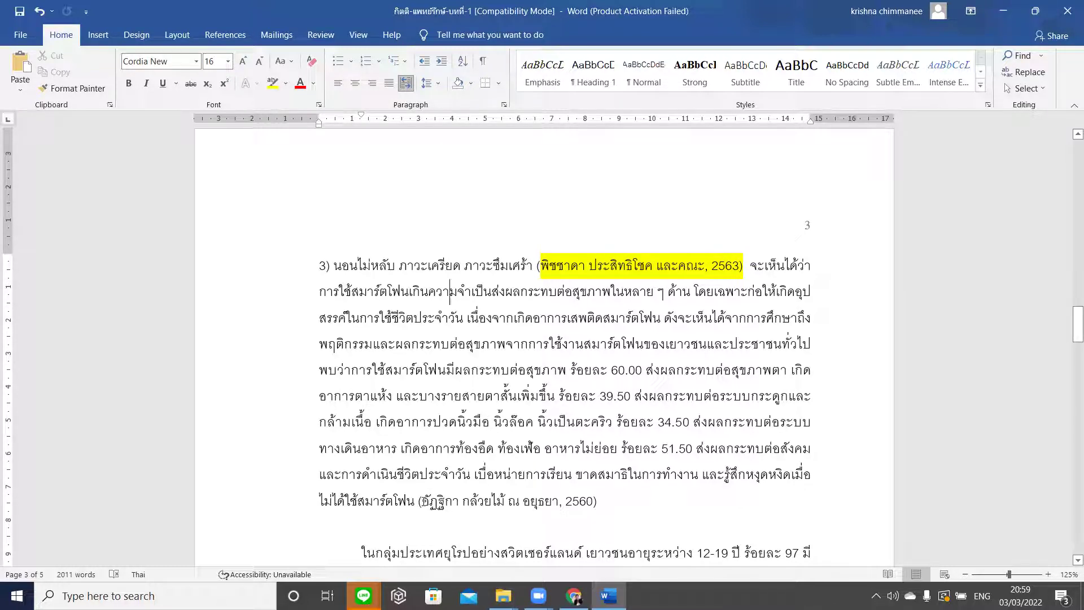
pyautogui.moveTo(422, 501); pyautogui.dragTo(594, 501)
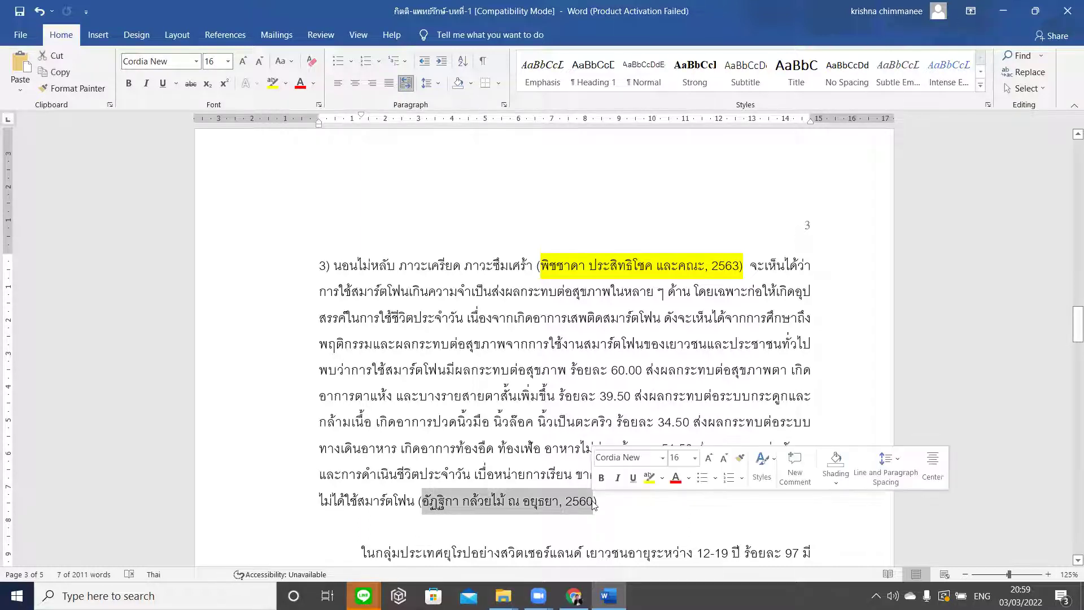
pyautogui.click(649, 477)
pyautogui.click(635, 522)
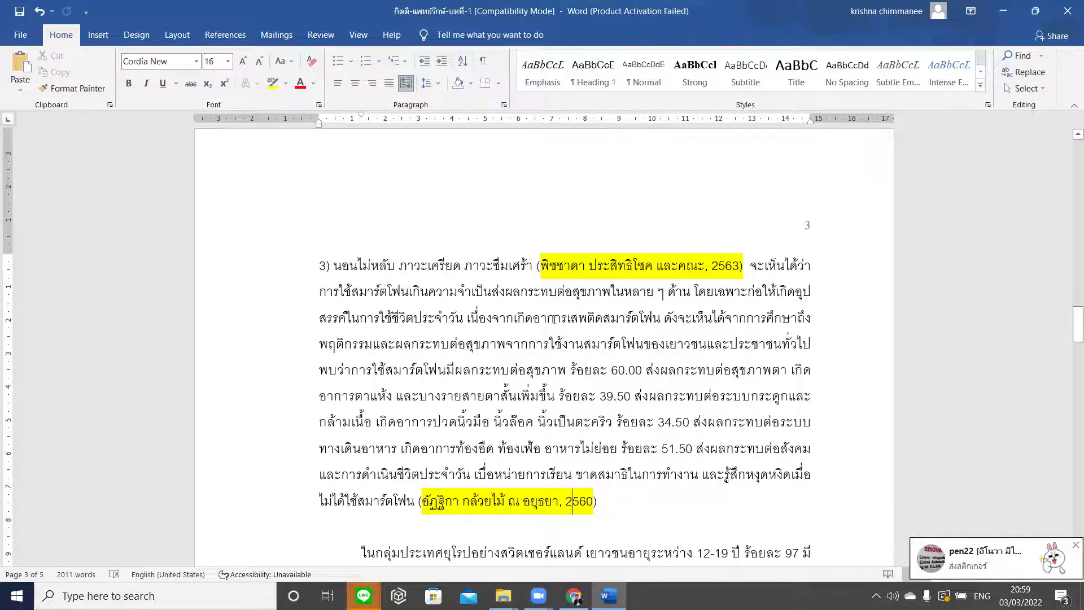
# Examine the fifth paragraph on page 3, beginning ในกลุ่มประเทศยุโรปอย่างสวิตเซอร์แลนด์, for its foreign statistics, health effects and citations
pyautogui.press('Down')
pyautogui.press('Down')
pyautogui.press('Down')
pyautogui.press('Down')
pyautogui.press('Down')
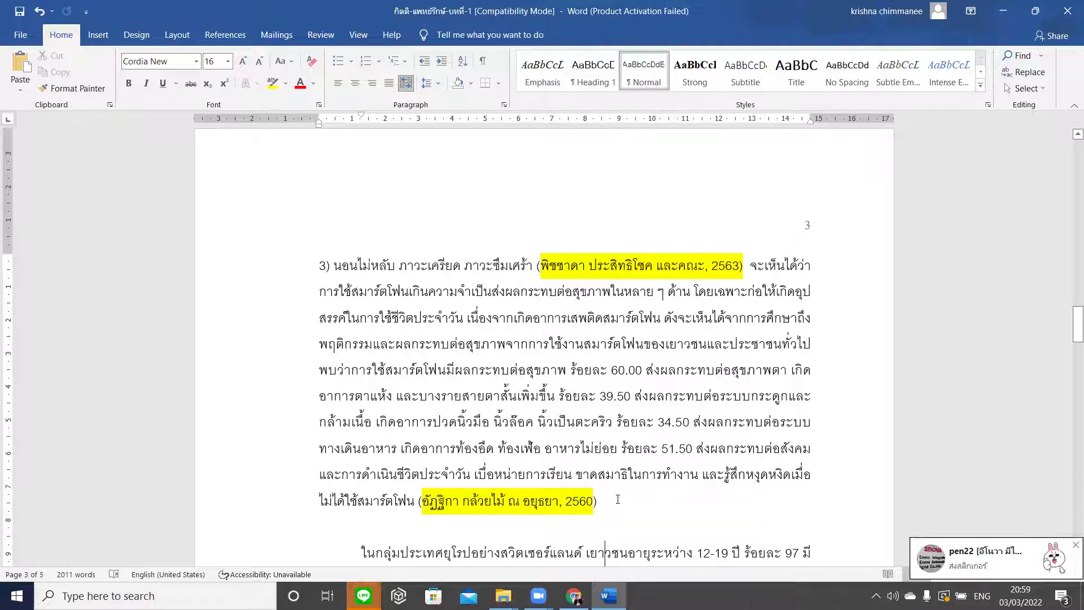
pyautogui.press('Down')
pyautogui.press('Down')
pyautogui.press('Down')
pyautogui.press('Down')
pyautogui.press('Down')
pyautogui.press('Down')
pyautogui.press('Down')
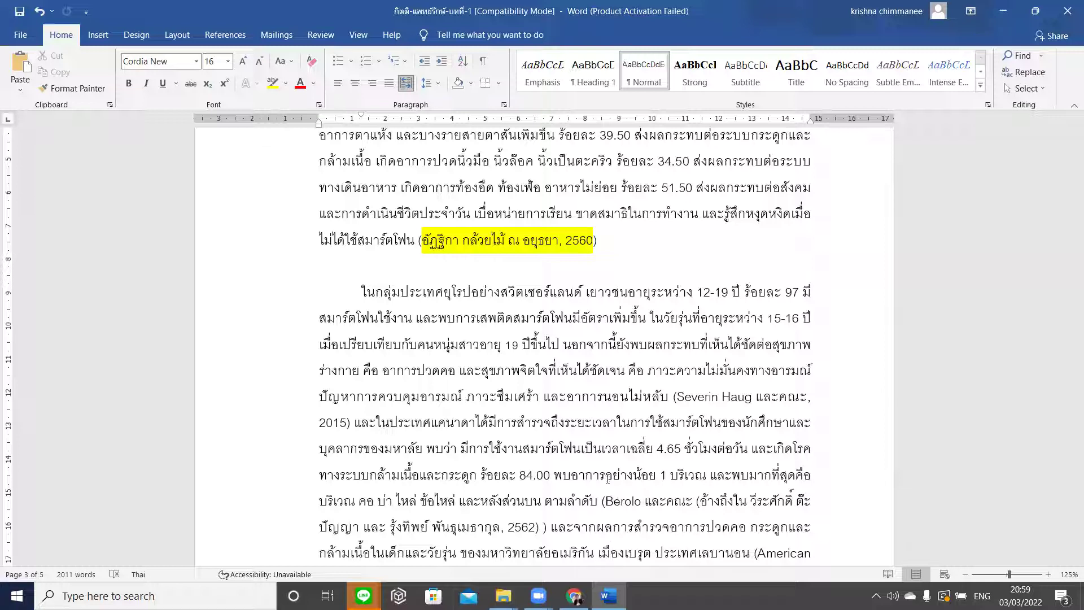
pyautogui.click(487, 292)
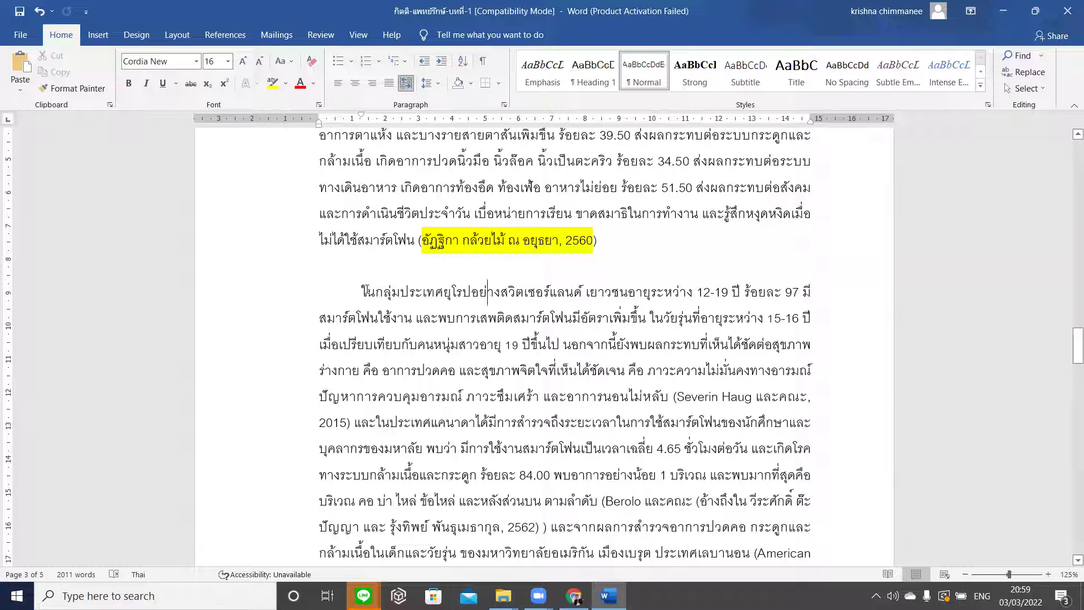
# Select the page 3 text from the 2560 citation back to ภาวะเครียด, clear the selection, and return to the fifth paragraph
pyautogui.moveTo(593, 252); pyautogui.dragTo(378, 199)
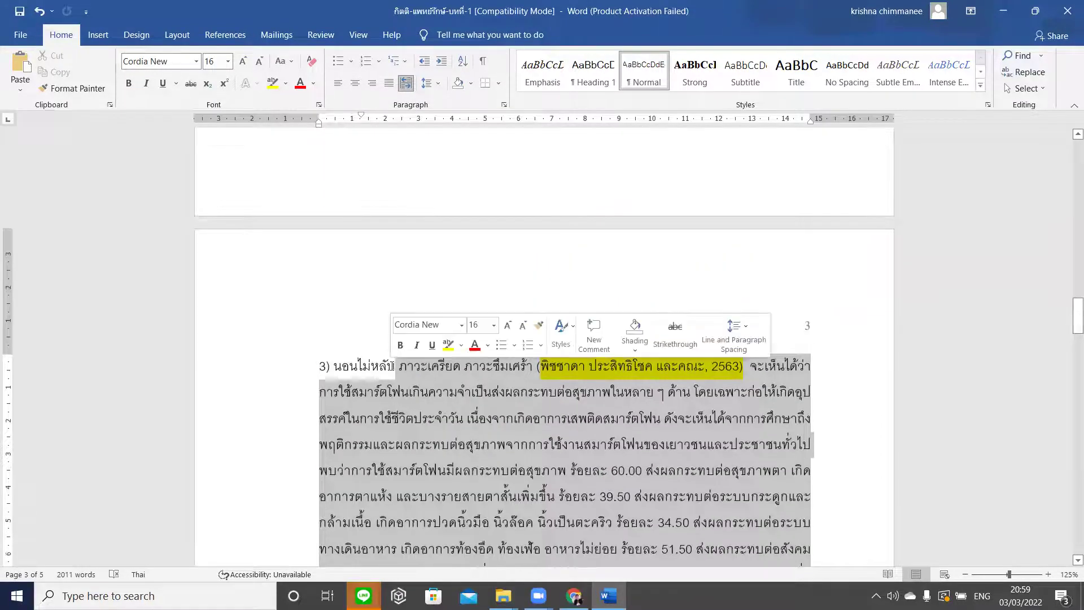
pyautogui.click(415, 462)
pyautogui.press('Down')
pyautogui.press('Down')
pyautogui.press('Down')
pyautogui.press('Down')
pyautogui.press('Down')
pyautogui.press('Down')
pyautogui.press('Down')
pyautogui.press('Down')
pyautogui.press('Down')
pyautogui.press('Down')
pyautogui.press('Down')
pyautogui.press('Down')
pyautogui.press('Down')
pyautogui.press('Down')
pyautogui.press('Down')
pyautogui.press('Down')
pyautogui.press('Down')
pyautogui.press('Down')
pyautogui.press('Down')
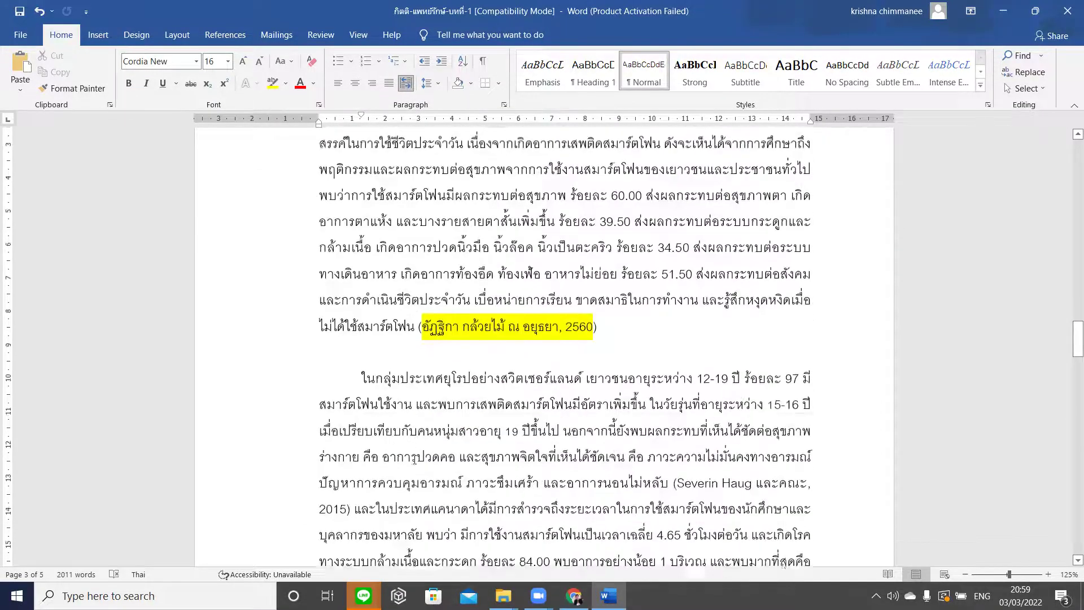
# Select the mention of สวิตเซอร์แลนด์ in the fifth paragraph, and apply yellow highlighting to the 2015 citation supporting it
pyautogui.moveTo(500, 213); pyautogui.dragTo(574, 213)
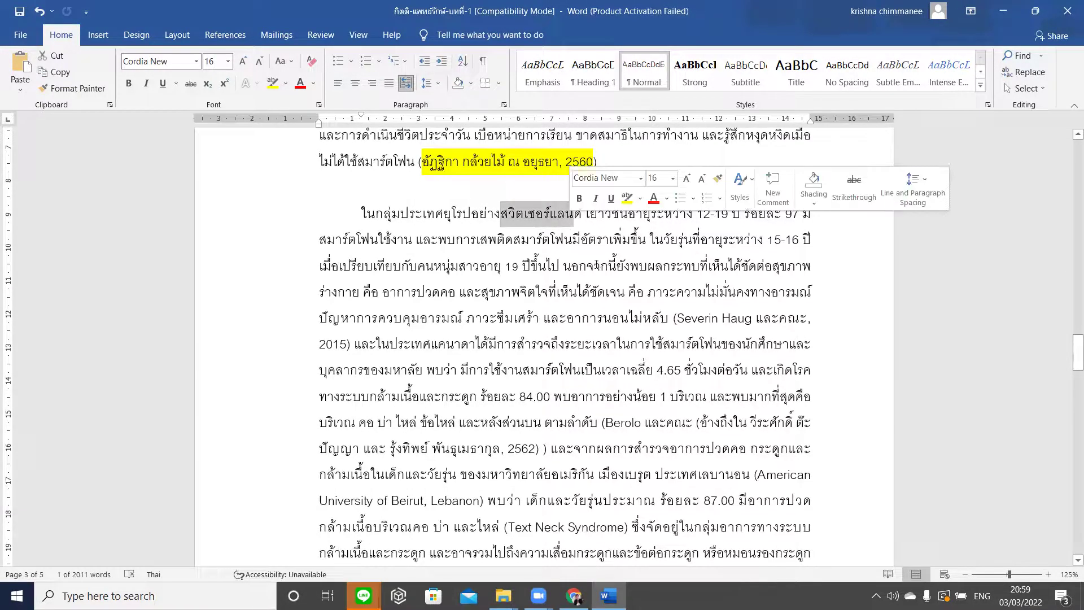
pyautogui.moveTo(422, 234); pyautogui.dragTo(351, 344)
pyautogui.click(661, 384)
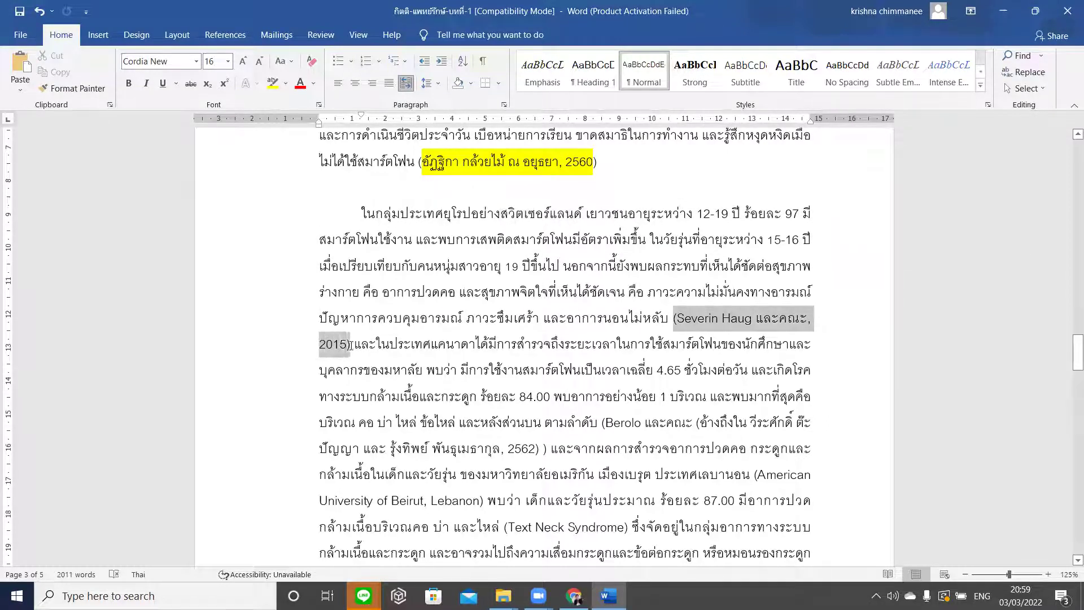
pyautogui.click(273, 83)
pyautogui.click(432, 399)
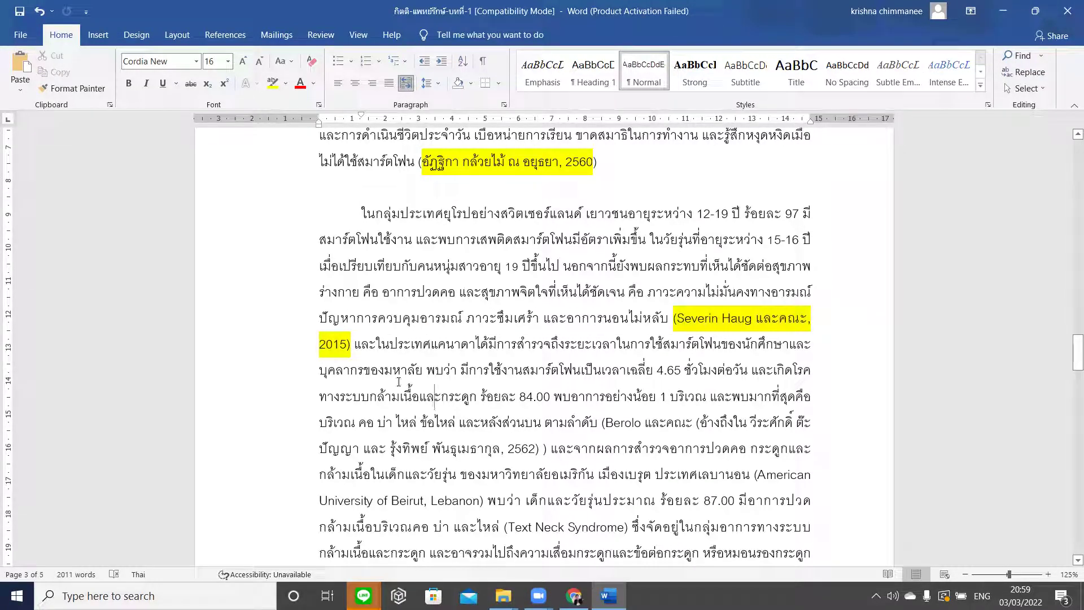
# Select the mentions of สวิตเซอร์แลนด์ and ประเทศแคนาดา, and apply yellow highlighting to the secondary citation dated 2562
pyautogui.moveTo(480, 214); pyautogui.dragTo(604, 213)
pyautogui.moveTo(390, 344); pyautogui.dragTo(489, 344)
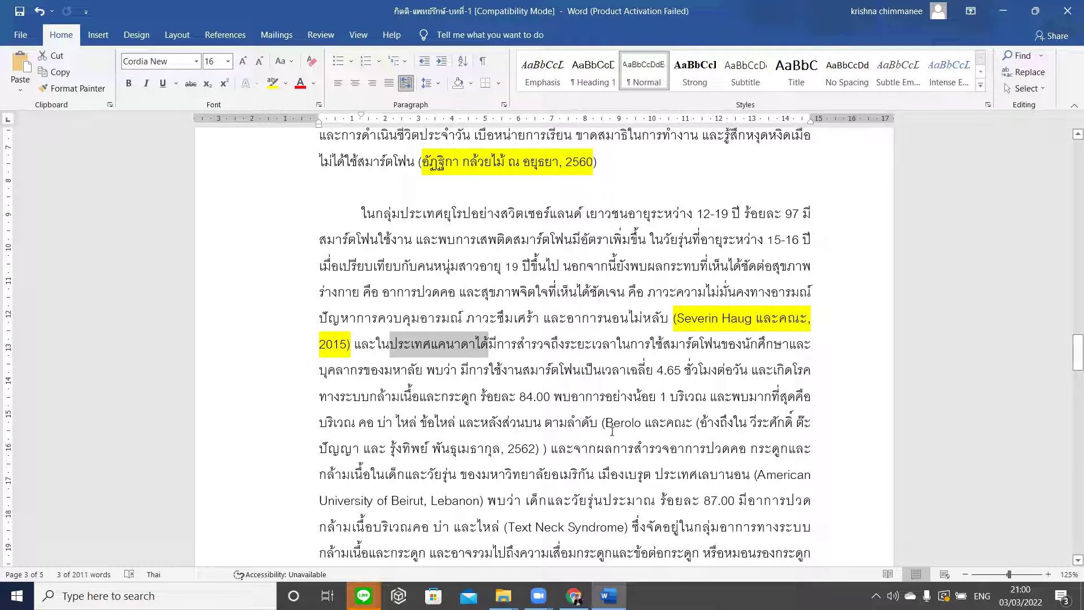
pyautogui.moveTo(604, 422); pyautogui.dragTo(546, 448)
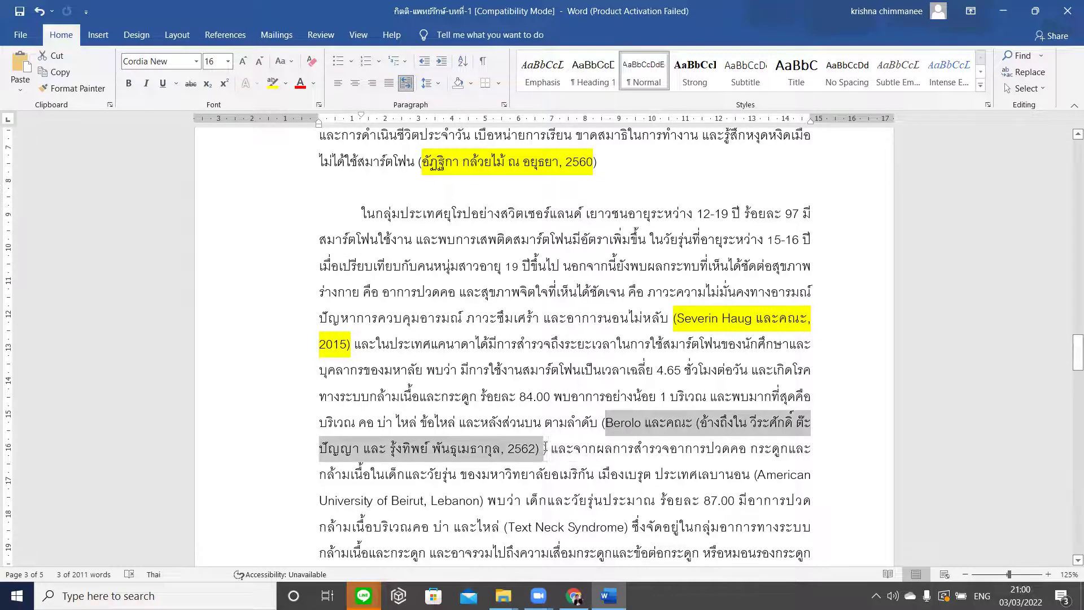
pyautogui.click(272, 83)
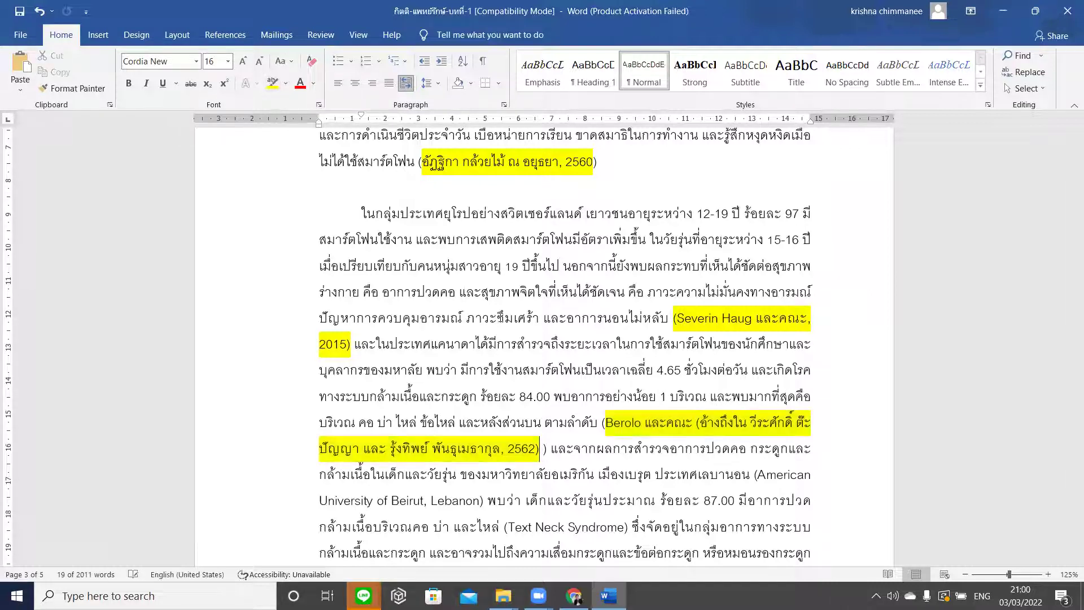
pyautogui.click(634, 439)
# Select the original-author and อ้างถึงใน parts of the 2562 secondary citation in turn, and clear the selection
pyautogui.moveTo(607, 424); pyautogui.dragTo(812, 424)
pyautogui.click(741, 450)
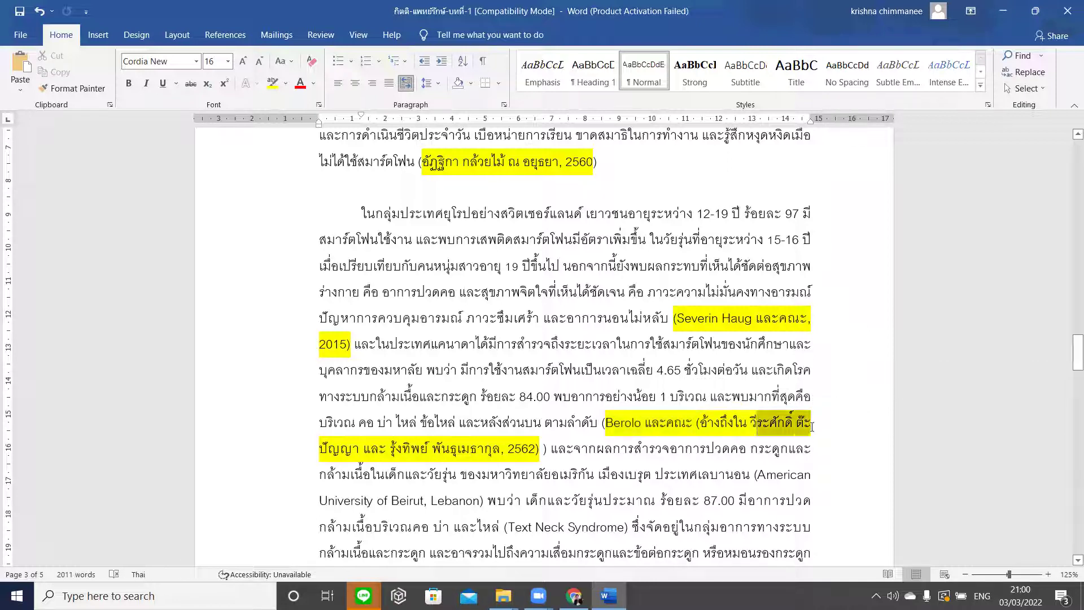
pyautogui.moveTo(320, 449); pyautogui.dragTo(540, 450)
pyautogui.click(631, 445)
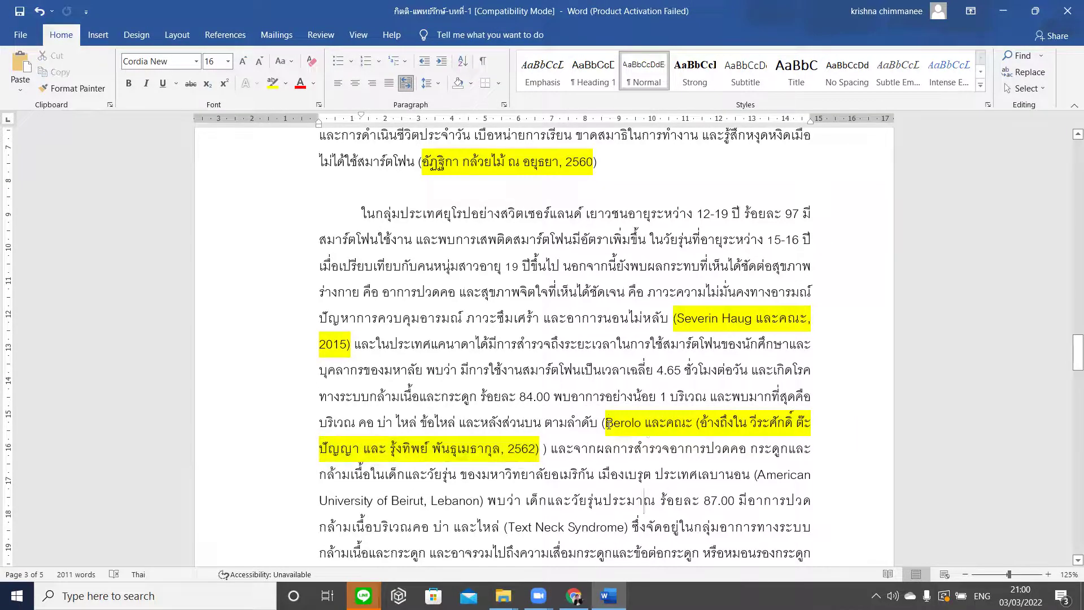
pyautogui.moveTo(627, 423); pyautogui.dragTo(606, 423)
pyautogui.click(719, 487)
# Apply yellow text highlighting to the 2017 citation ending the fifth paragraph on page 4
pyautogui.scroll(-3, 717, 553)
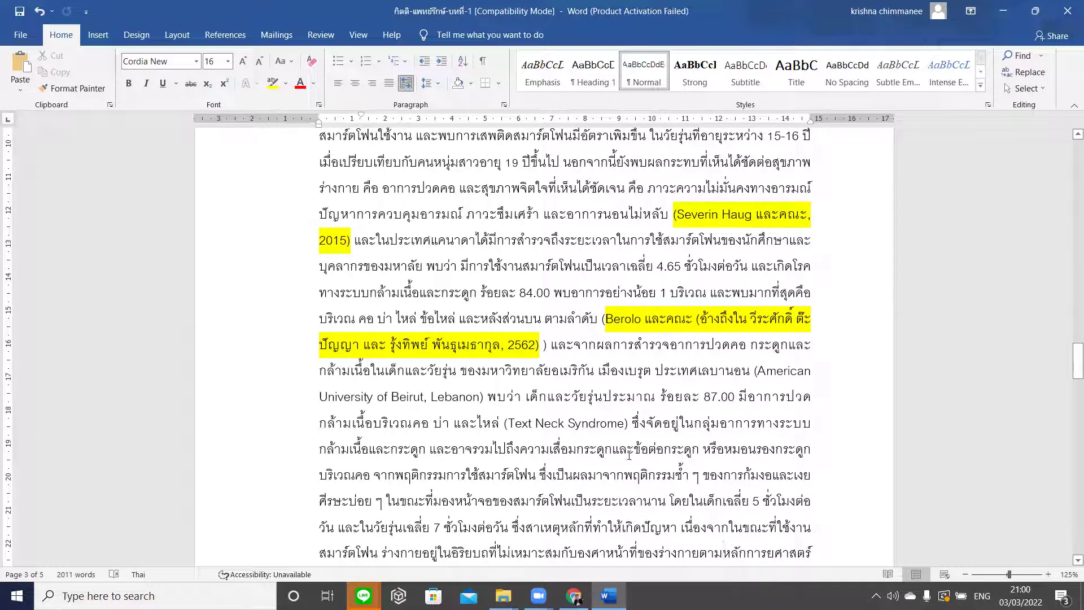
pyautogui.scroll(-10, 578, 518)
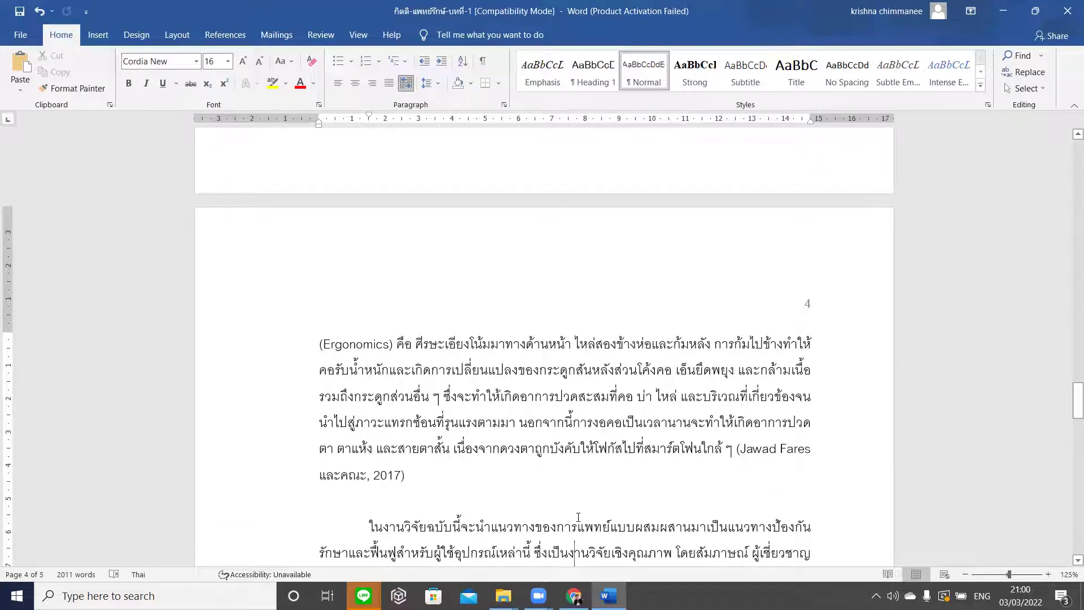
pyautogui.moveTo(740, 450); pyautogui.dragTo(431, 467)
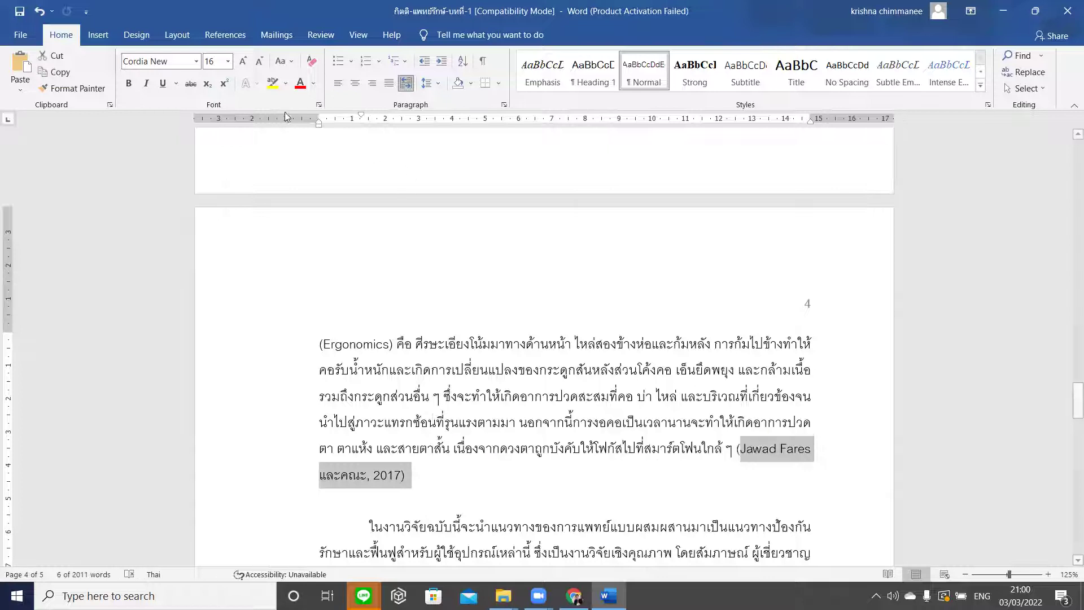
pyautogui.click(273, 83)
# Select the page 4 passage from (Ergonomics) through the 2017 citation, and clear the selection
pyautogui.click(320, 344)
pyautogui.moveTo(321, 345); pyautogui.dragTo(412, 475)
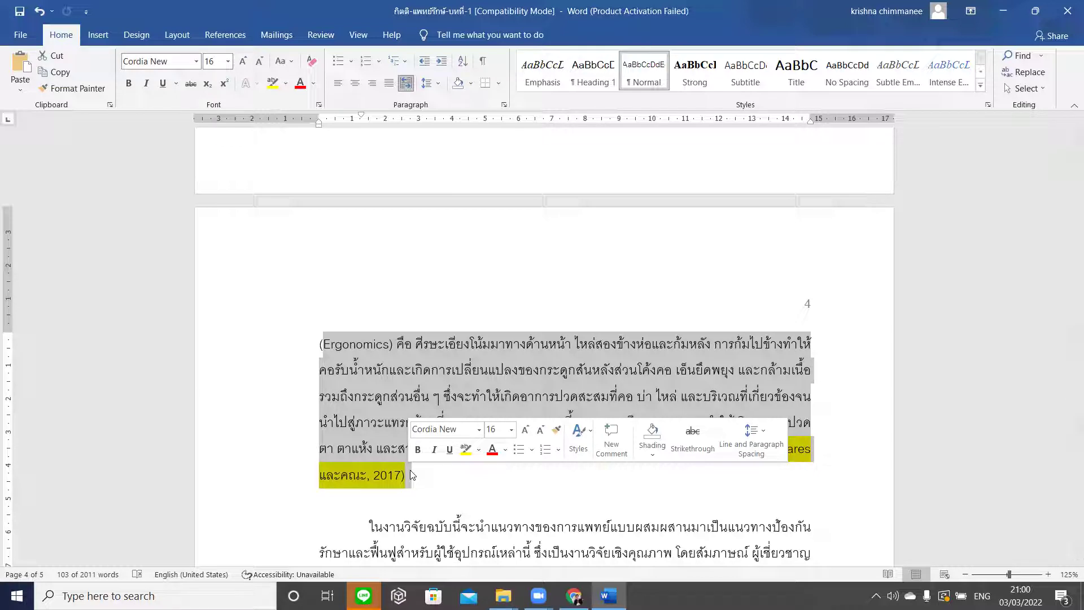
pyautogui.click(411, 487)
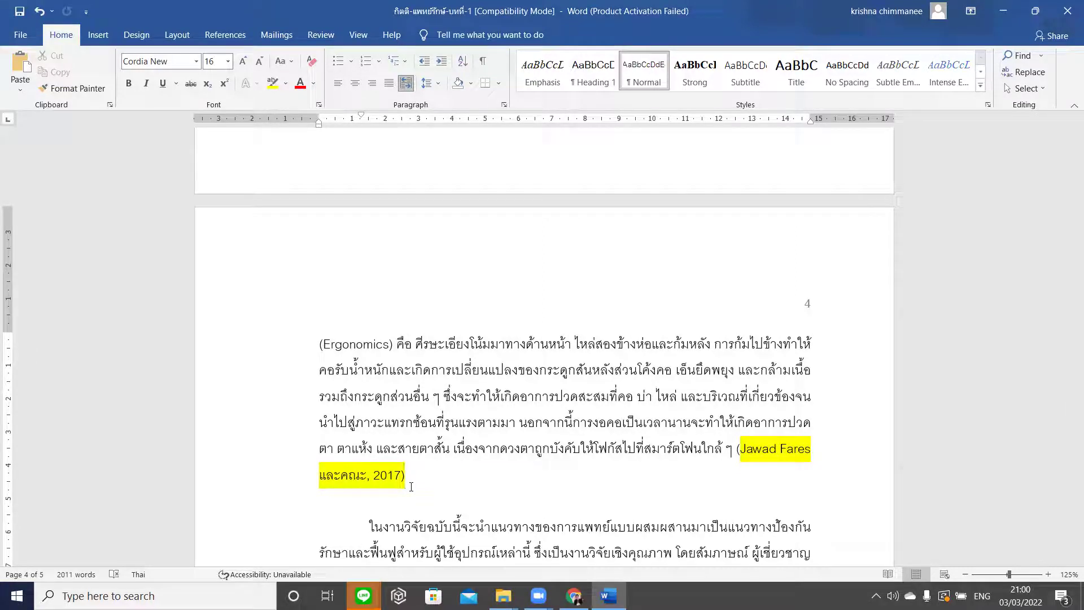
# Select the section 1.1 background text from the 2017 citation back to เมื่อกล่าวถึงการจัดการเทคโนโลยีสารสนเทศ on page 1, and clear the selection
pyautogui.press('Down')
pyautogui.press('Down')
pyautogui.press('Down')
pyautogui.press('Down')
pyautogui.press('Down')
pyautogui.press('Down')
pyautogui.press('Down')
pyautogui.press('Down')
pyautogui.press('Down')
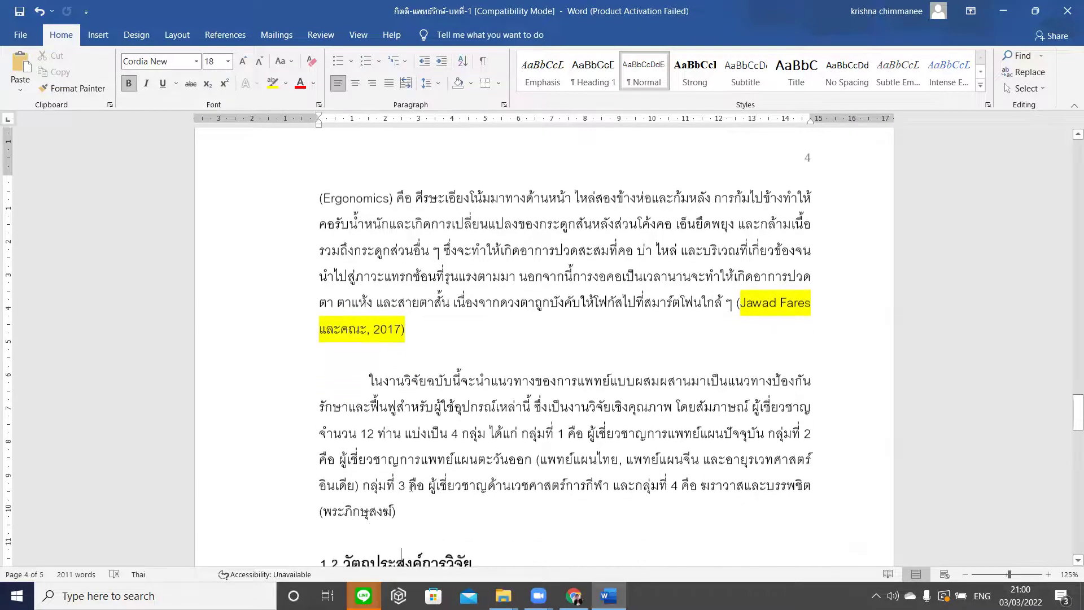
pyautogui.moveTo(419, 319); pyautogui.dragTo(339, 465)
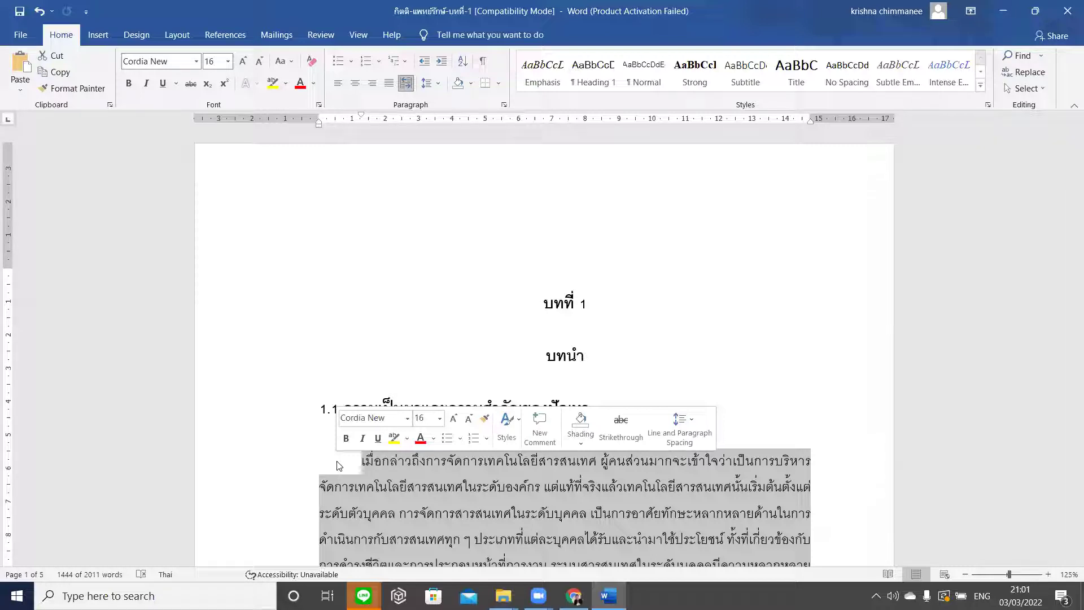
pyautogui.click(769, 439)
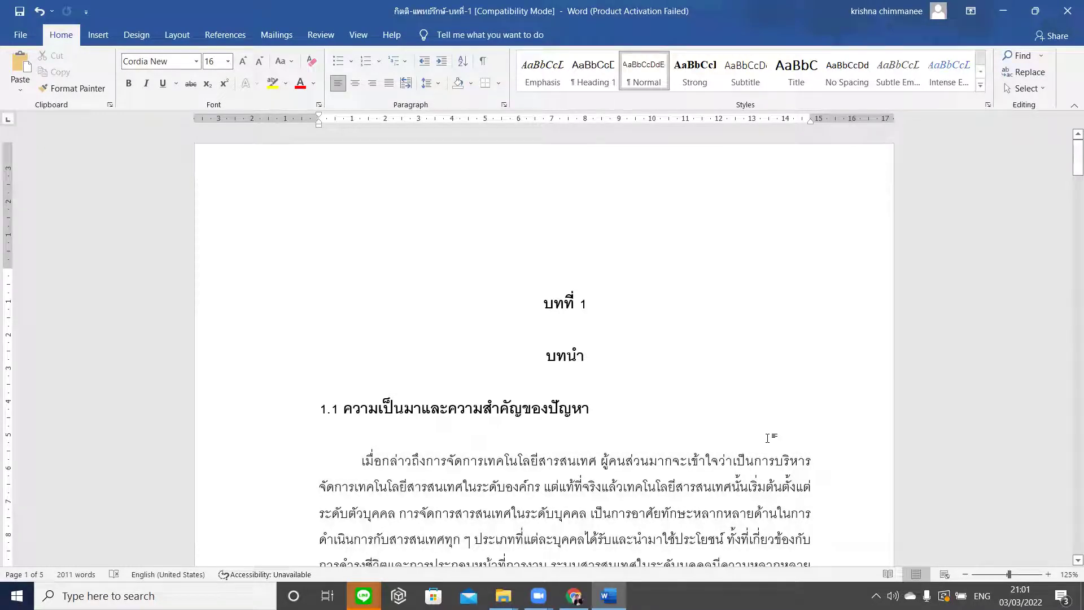
# Select the opening of section 1.1's final paragraph on page 4, from ในงานวิจัยฉบับนี้ through ผู้ใช้อุปกรณ์เหล่านี้
pyautogui.moveTo(1070, 152); pyautogui.dragTo(1072, 412)
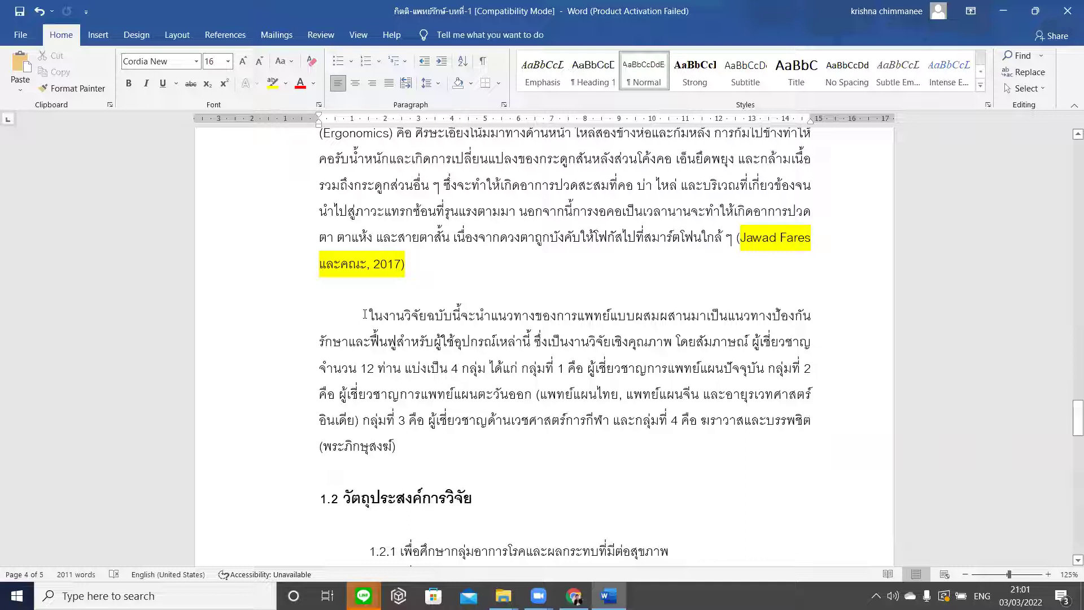
pyautogui.moveTo(366, 315); pyautogui.dragTo(690, 319)
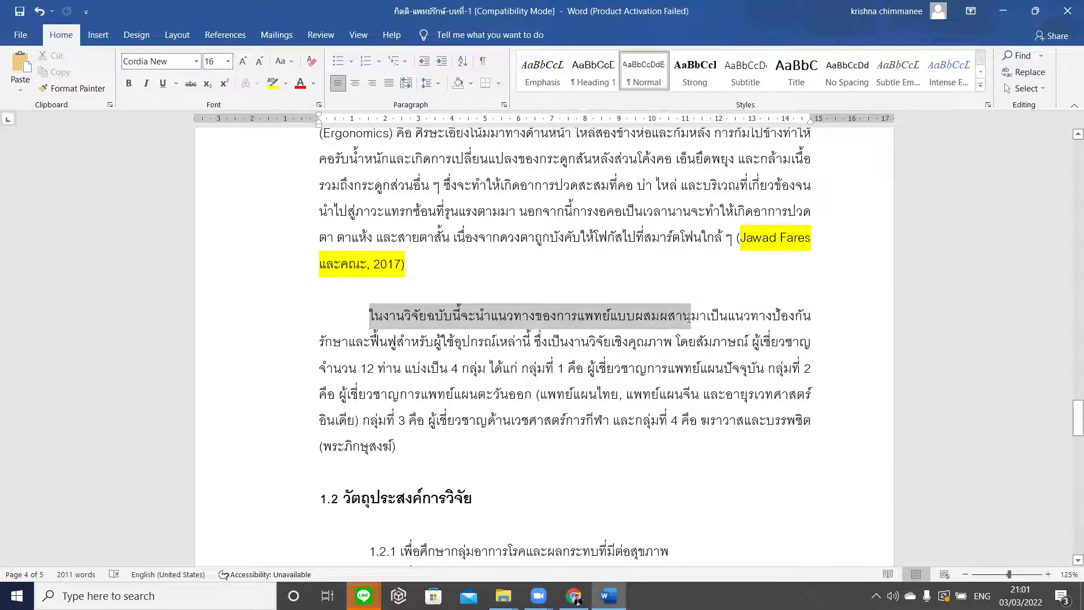
pyautogui.moveTo(689, 317); pyautogui.dragTo(524, 346)
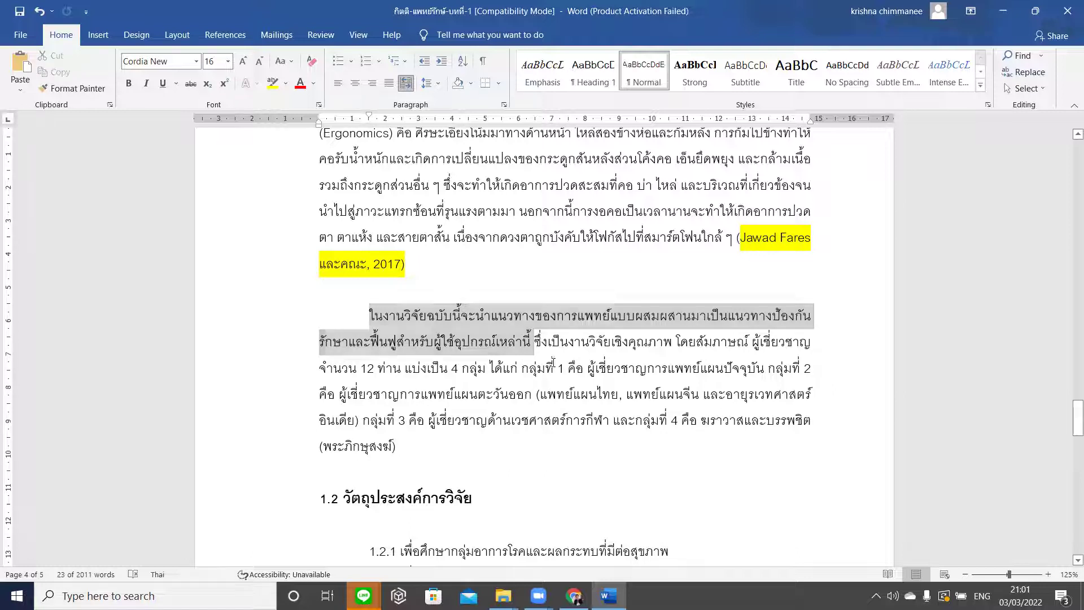
# Select the final paragraph's phrase ซึ่งเป็นงานวิจัยเชิงคุณภาพ, then its description of the expert interviews up to กลุ่มที่ 2, ผู้เชี่ยวชาญการแพทย์แผนตะวันออก
pyautogui.click(535, 342)
pyautogui.moveTo(535, 342); pyautogui.dragTo(657, 340)
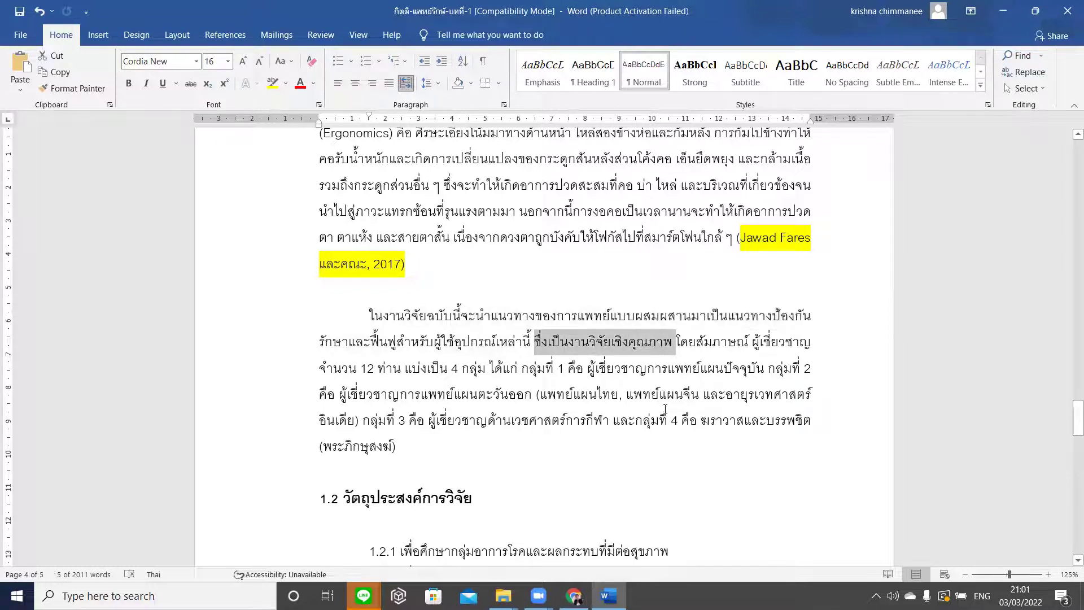
pyautogui.moveTo(676, 342); pyautogui.dragTo(532, 395)
pyautogui.click(512, 414)
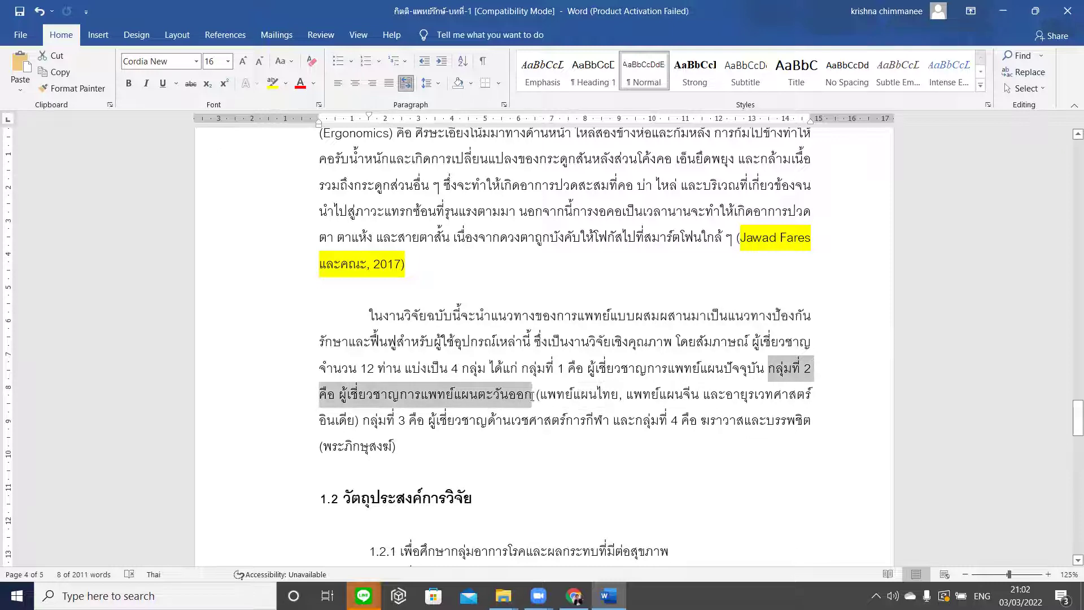
# Select the final paragraph's ending on expert groups 3 and 4, then its opening from ในงานวิจัยฉบับนี้ through จำนวน 12, and clear the selection
pyautogui.moveTo(363, 421); pyautogui.dragTo(737, 454)
pyautogui.click(610, 421)
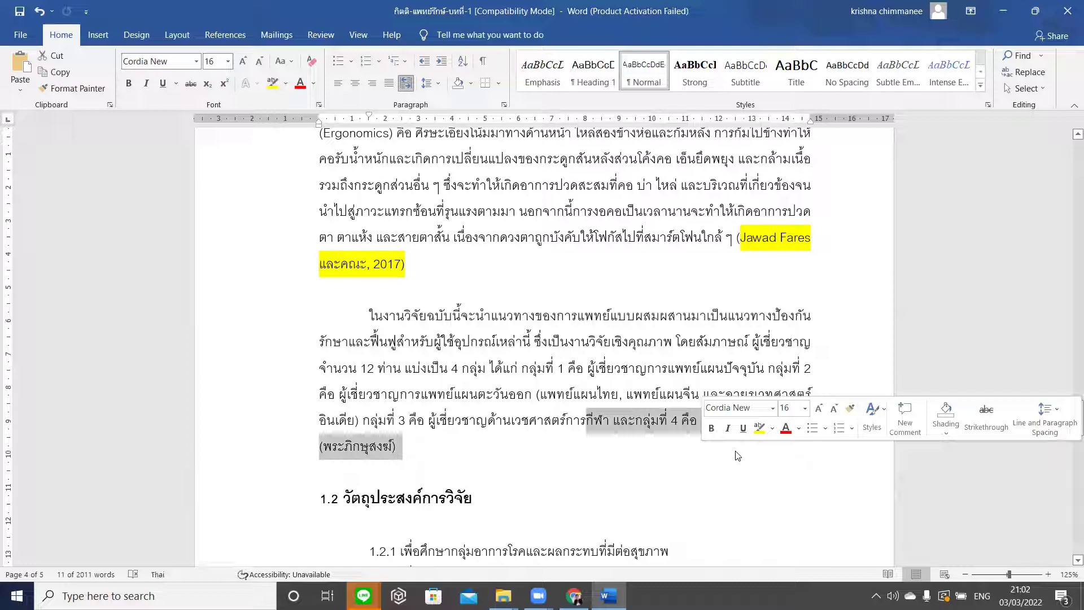
pyautogui.click(736, 455)
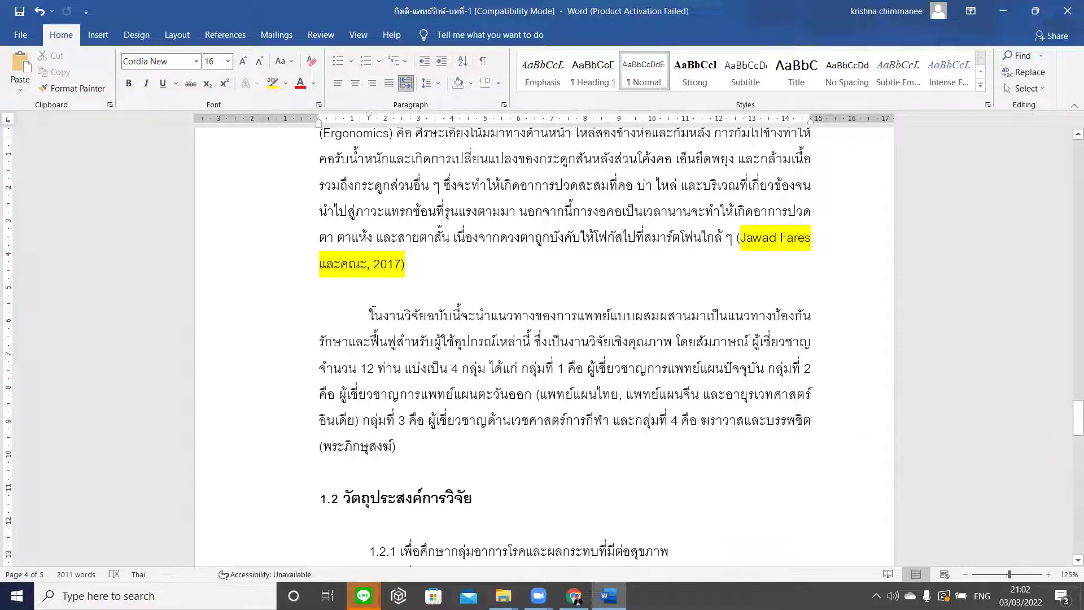
pyautogui.moveTo(371, 311); pyautogui.dragTo(386, 368)
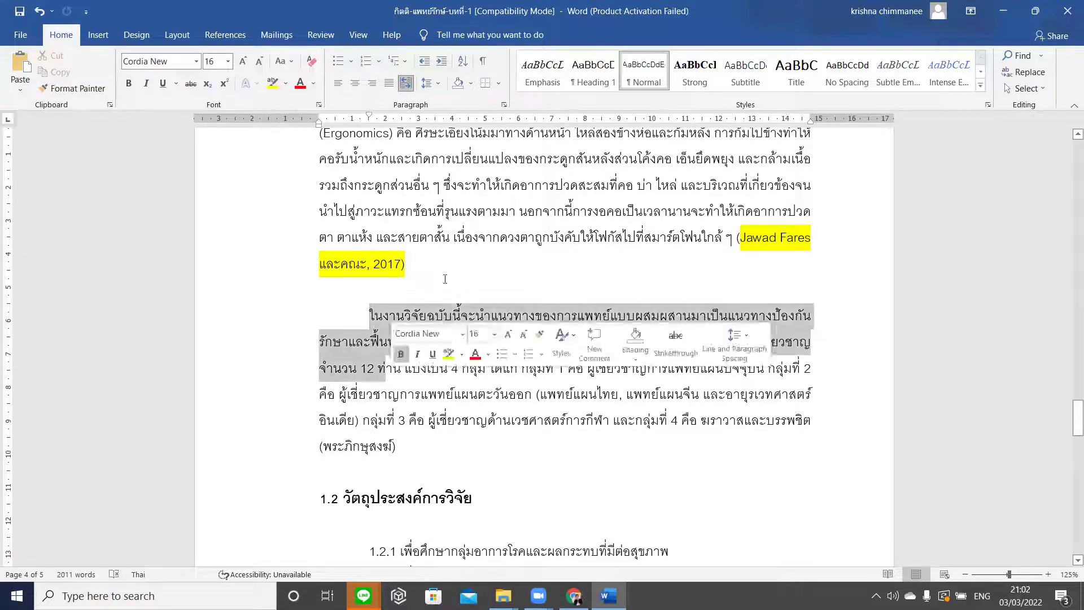
pyautogui.hotkey('shift', 'End')
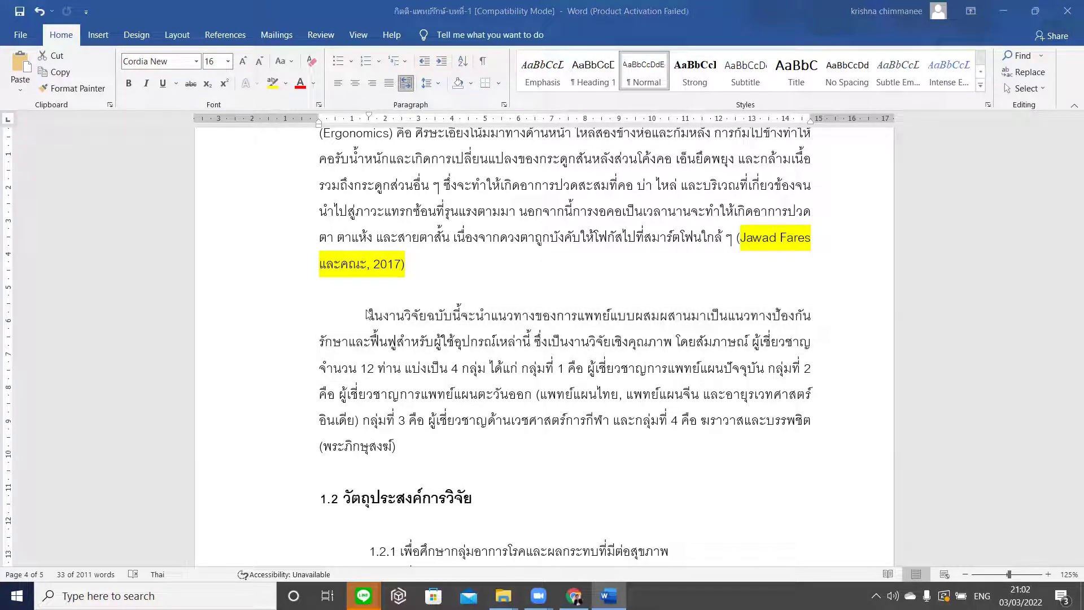
pyautogui.click(432, 479)
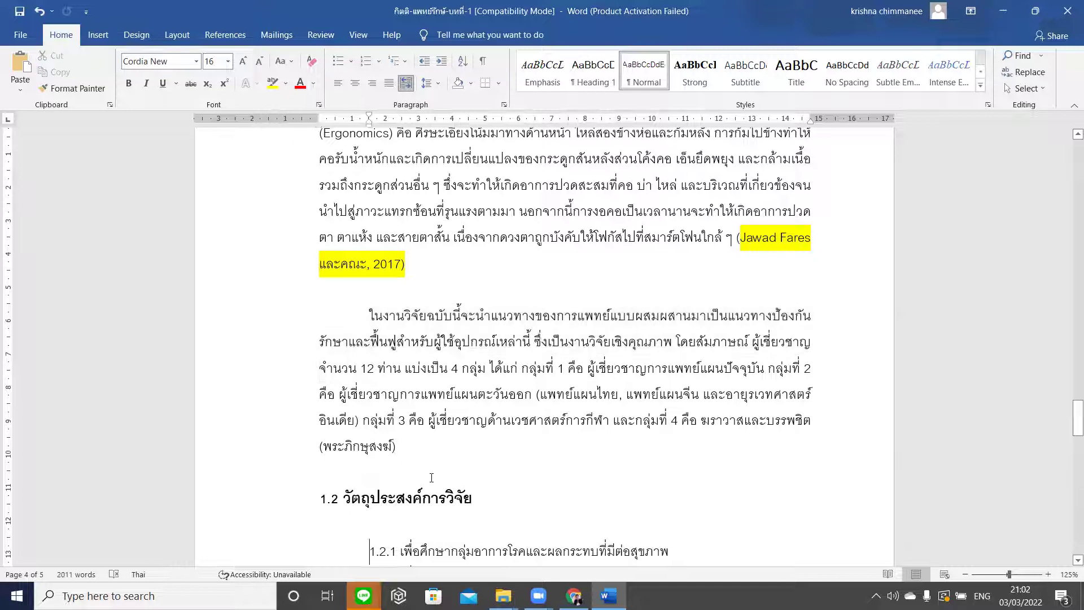
# Select the two research objectives, 1.2.1 and 1.2.2, under heading 1.2 วัตถุประสงค์การวิจัย
pyautogui.press('Down')
pyautogui.press('Down')
pyautogui.press('Down')
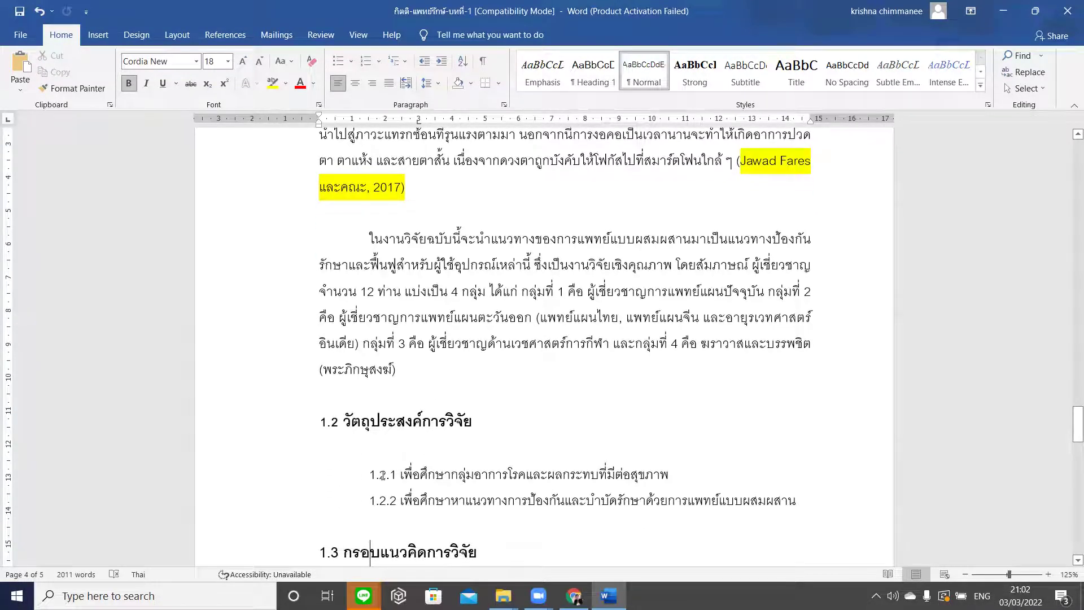
pyautogui.moveTo(370, 474); pyautogui.dragTo(823, 503)
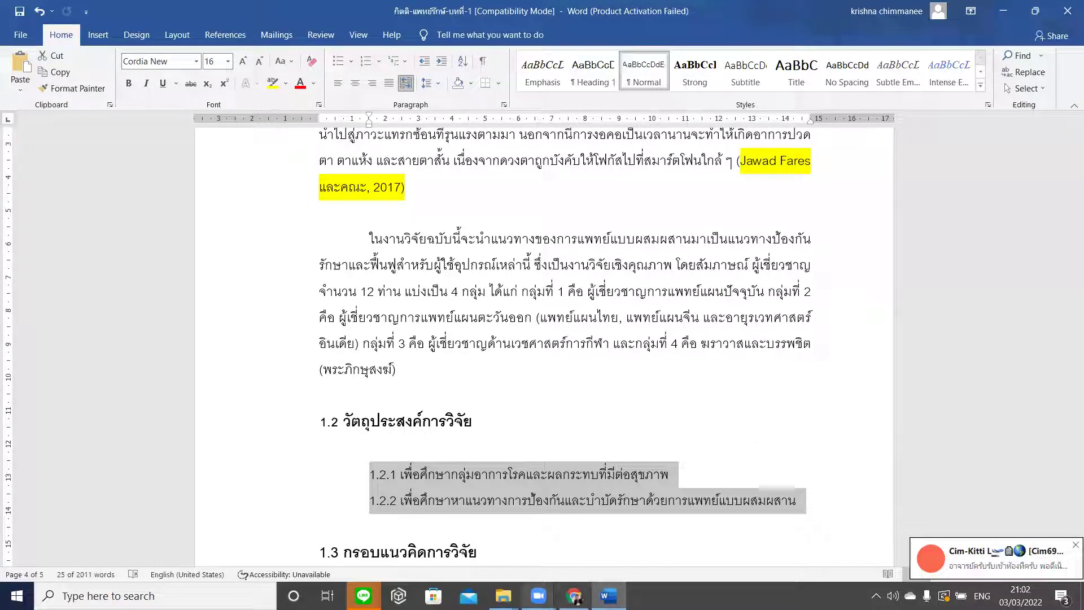
# Switch briefly to the Zoom meeting, return to the Word document and clear the objectives selection
pyautogui.click(539, 596)
pyautogui.click(579, 537)
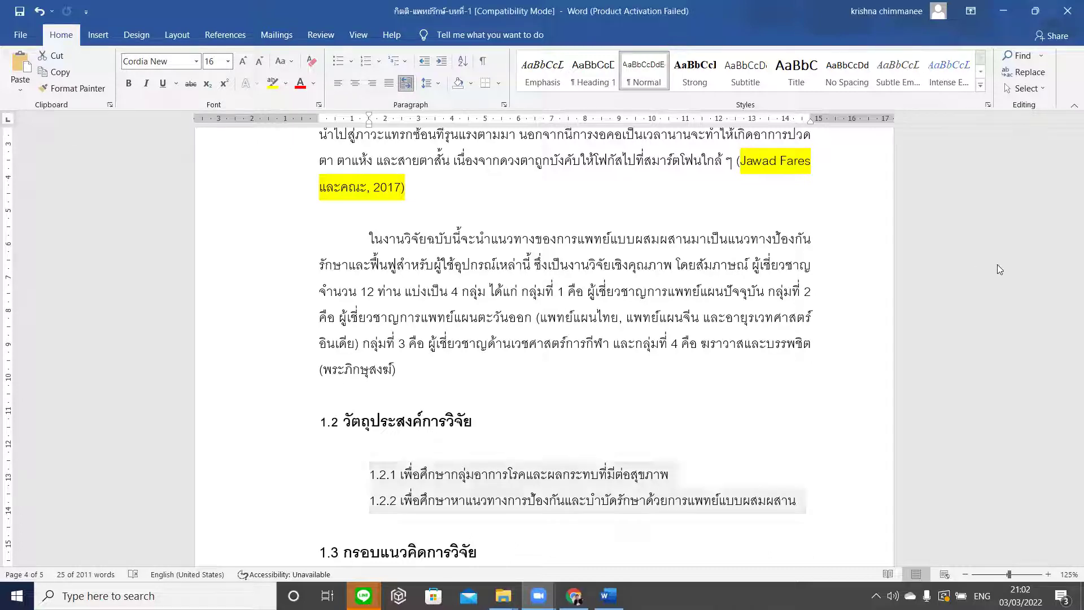
pyautogui.click(826, 413)
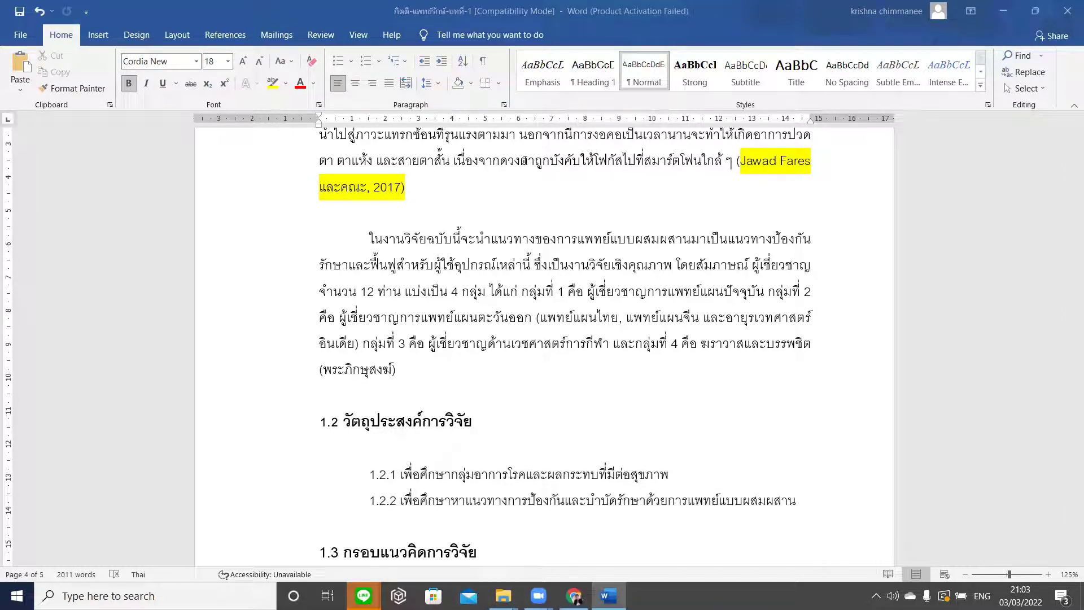
# Look through section 1.3 กรอบแนวคิดการวิจัย, examining items 1.3.1 to 1.3.6 across pages 4 and 5
pyautogui.press('Down')
pyautogui.press('Down')
pyautogui.press('Down')
pyautogui.press('Down')
pyautogui.press('Down')
pyautogui.press('Down')
pyautogui.press('Down')
pyautogui.press('Down')
pyautogui.press('Down')
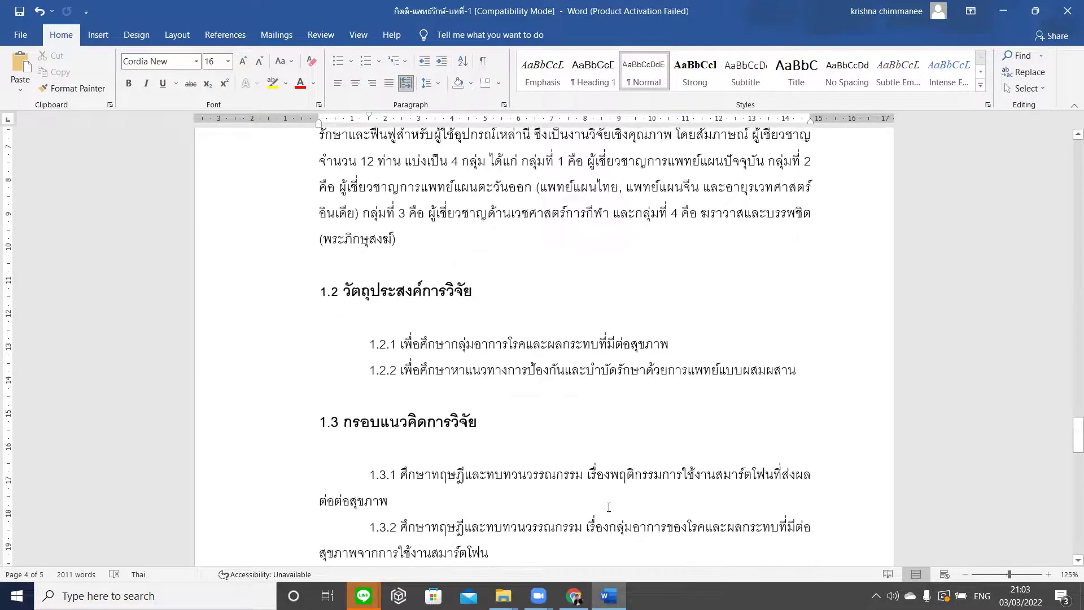
pyautogui.press('Return')
pyautogui.hotkey('ctrl', 'v')
pyautogui.scroll(-6, 608, 511)
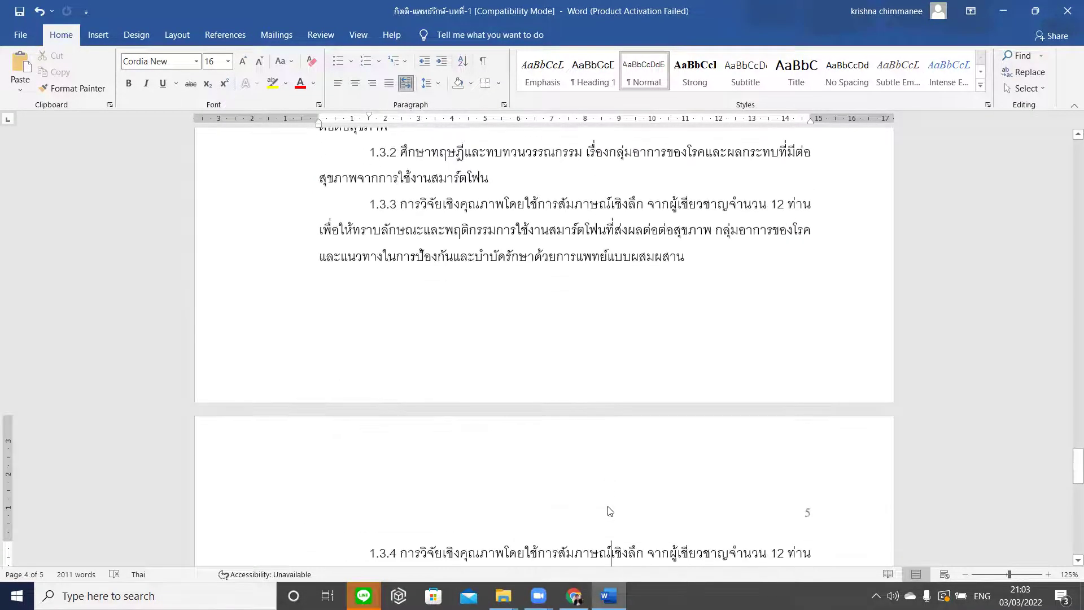
pyautogui.scroll(4, 609, 507)
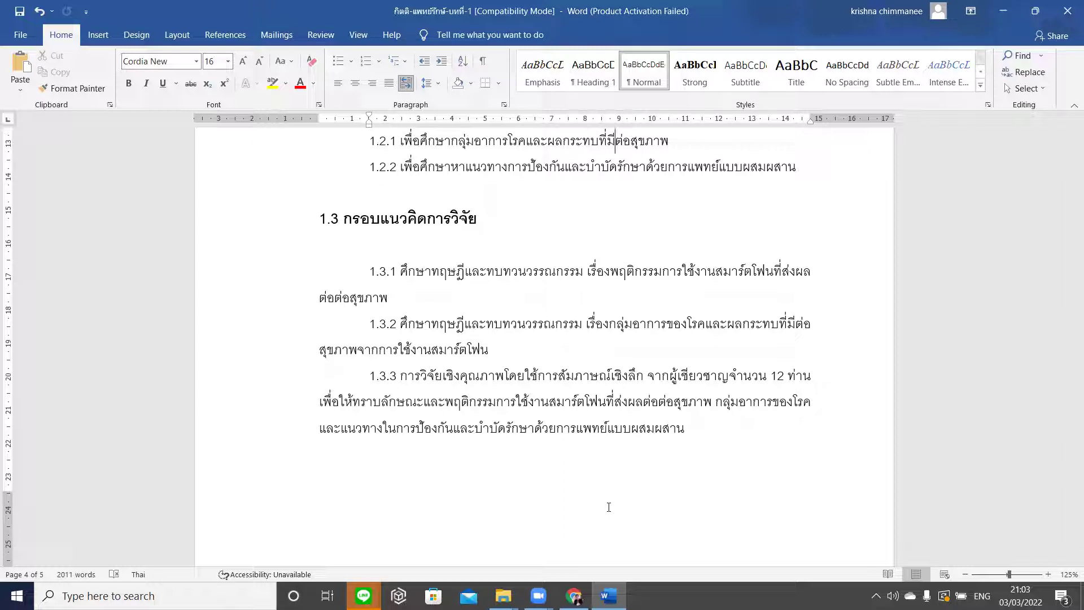
pyautogui.click(472, 324)
pyautogui.scroll(-5, 471, 324)
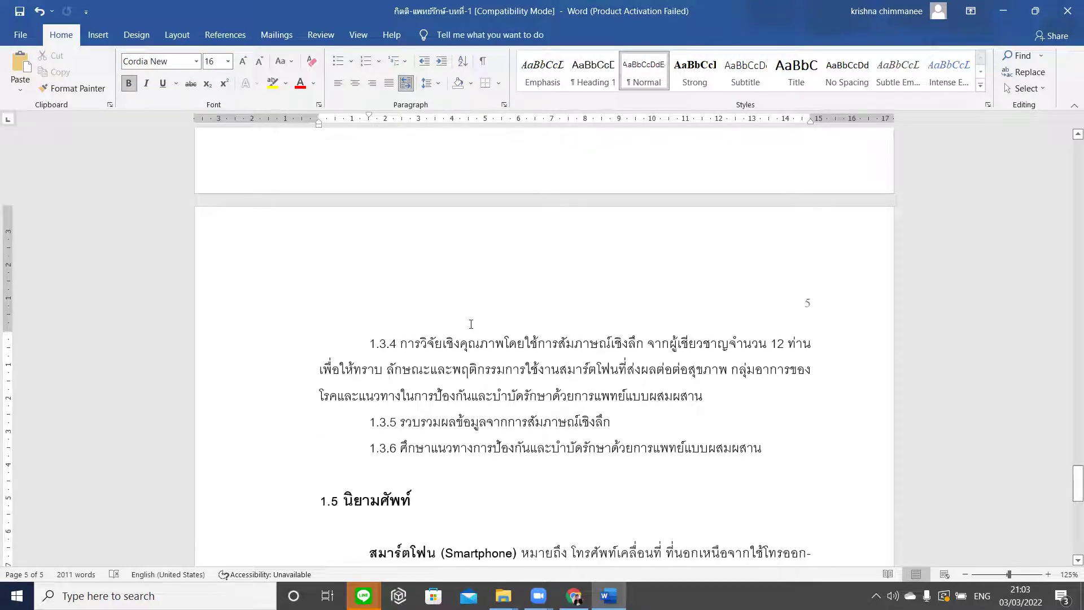
pyautogui.scroll(5, 471, 324)
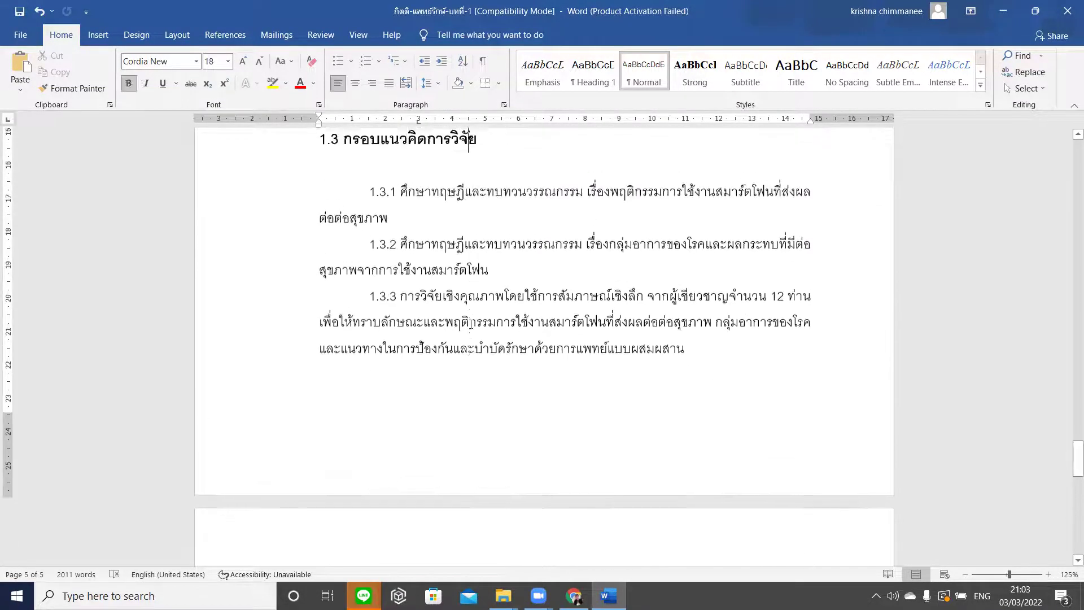
pyautogui.scroll(2, 470, 325)
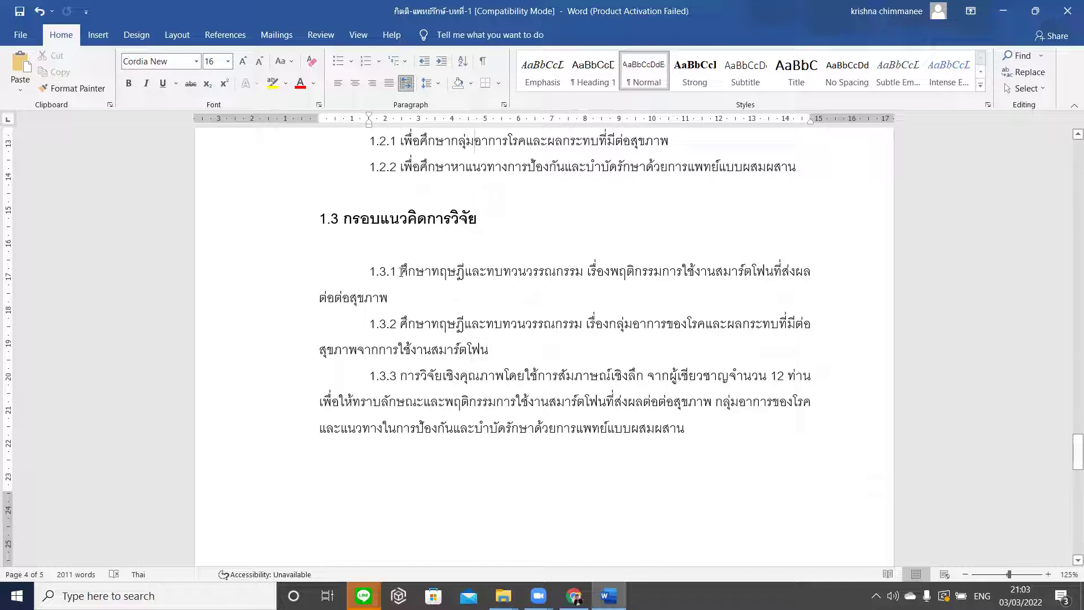
# Select ศึกษาทฤษฎีและทบทวนวรรณกรรม in item 1.3.1, then the whole in-depth interview description in item 1.3.3
pyautogui.moveTo(392, 271); pyautogui.dragTo(585, 270)
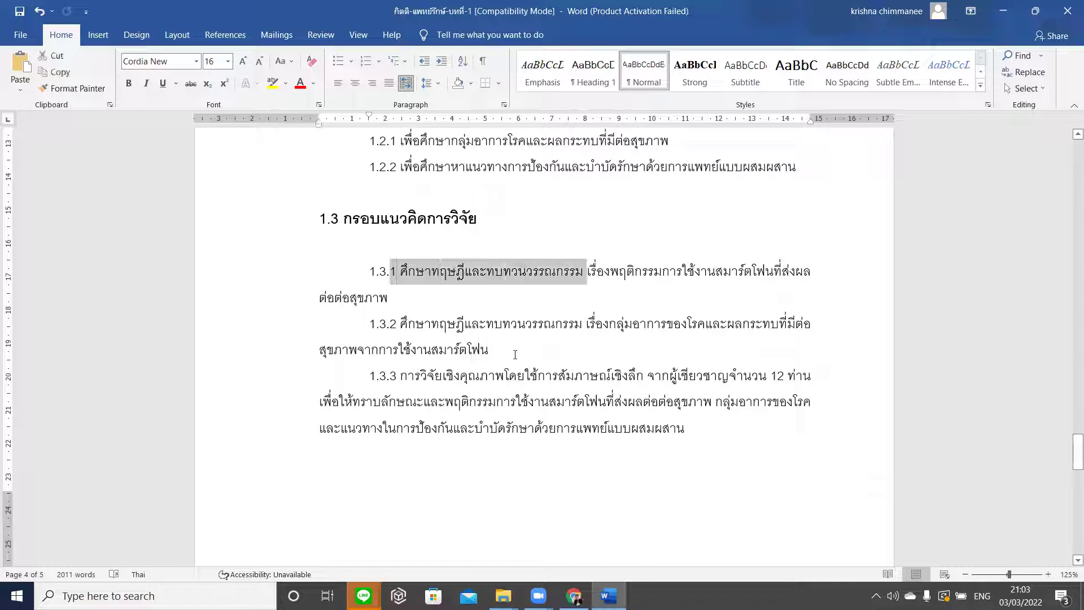
pyautogui.click(497, 355)
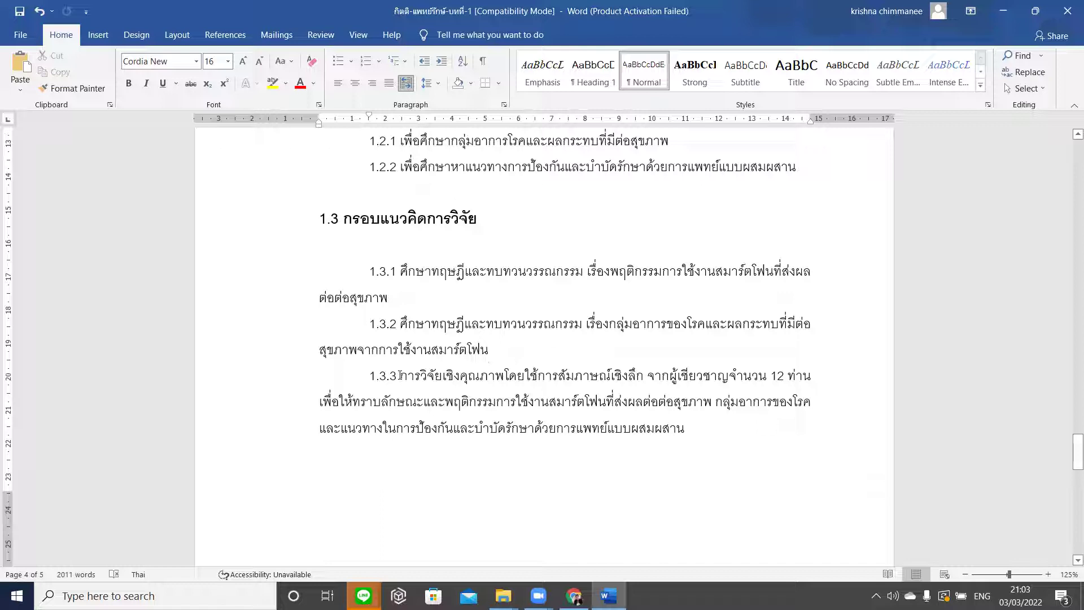
pyautogui.moveTo(390, 376); pyautogui.dragTo(697, 435)
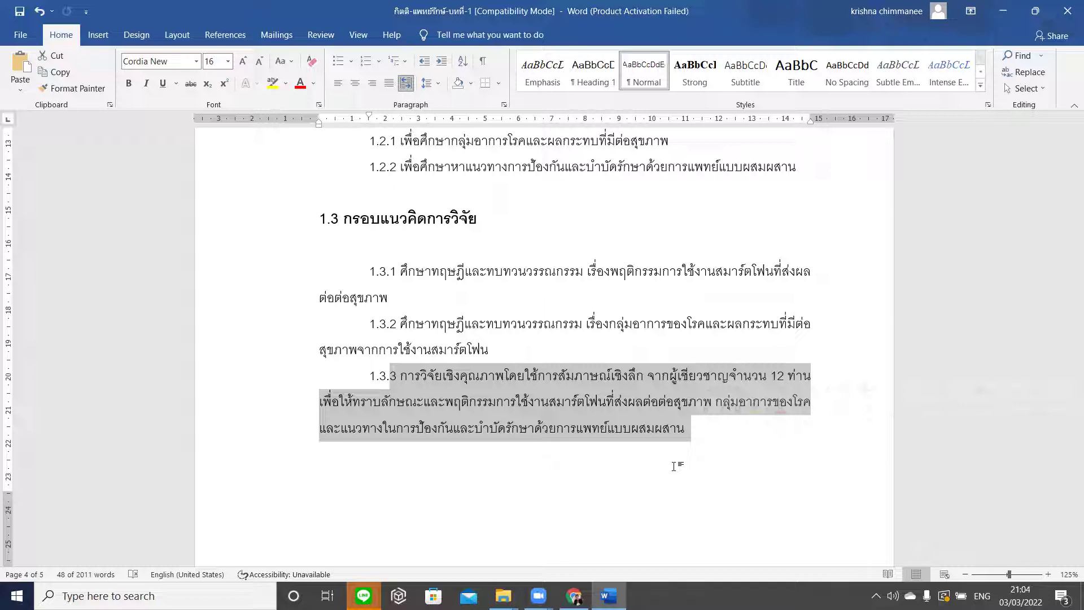
# Review section 1.5's definitions, select the Smartphone definition and the term การป้องกัน (Prevention), and clear the selection
pyautogui.scroll(-10, 728, 477)
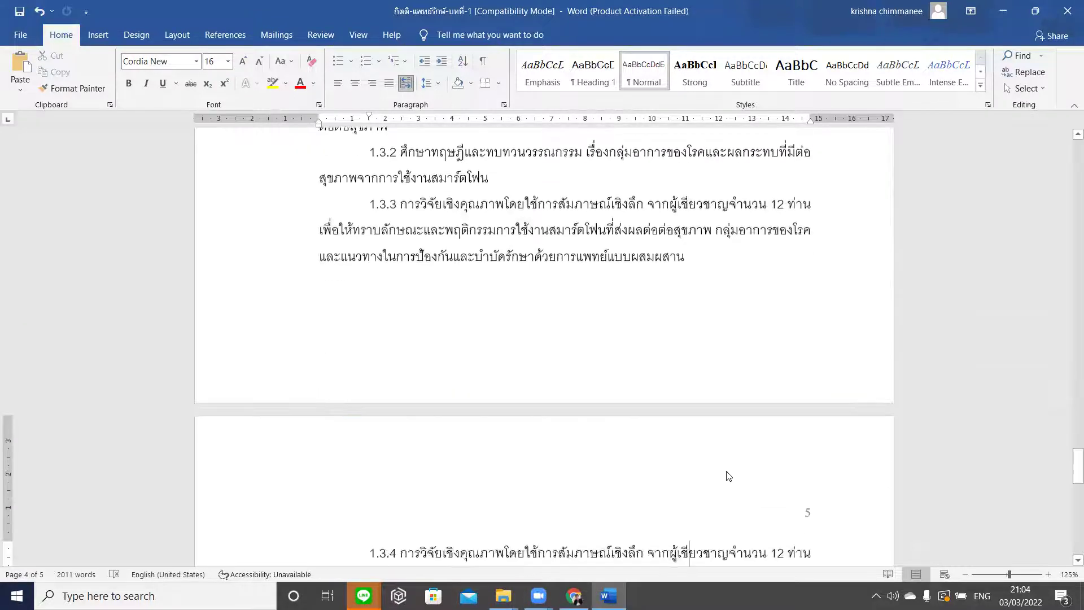
pyautogui.scroll(-5, 727, 470)
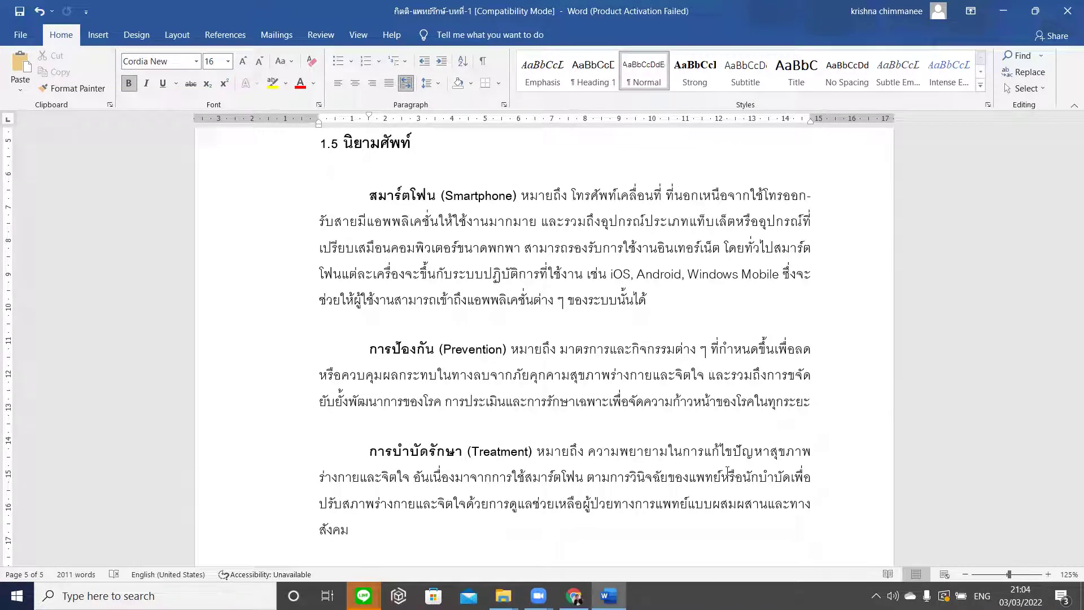
pyautogui.scroll(-3, 729, 473)
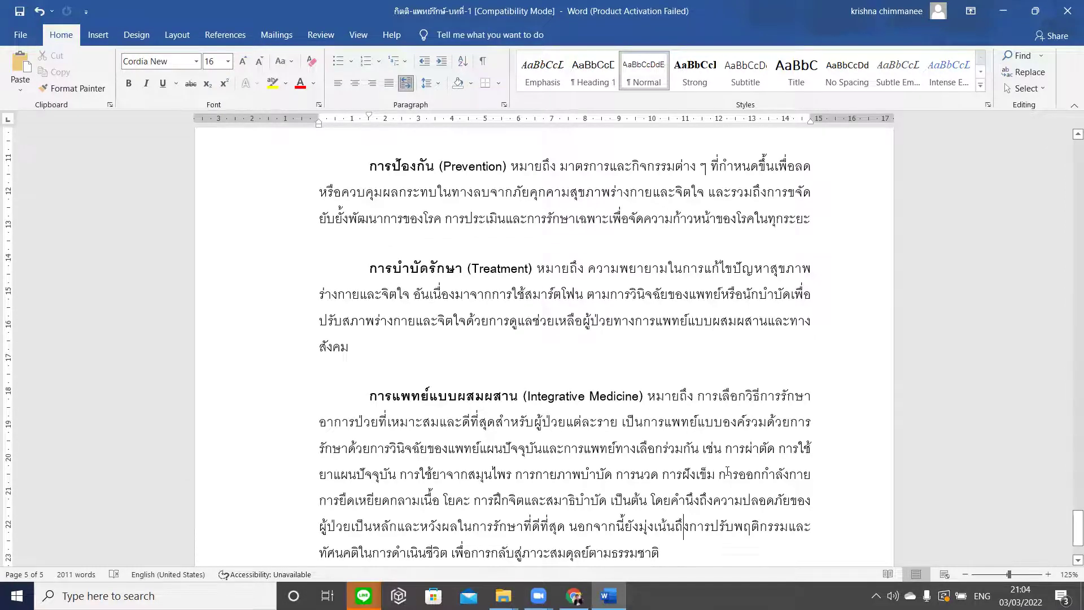
pyautogui.scroll(2, 727, 473)
pyautogui.scroll(3, 727, 471)
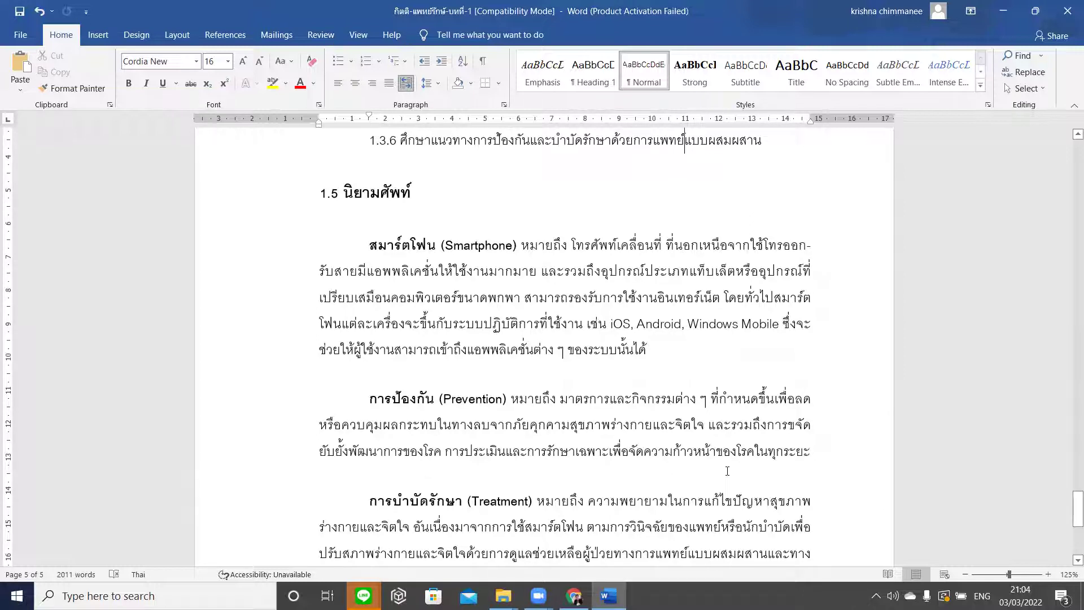
pyautogui.moveTo(368, 245); pyautogui.dragTo(619, 364)
pyautogui.hotkey('ctrl', 'b')
pyautogui.moveTo(368, 399); pyautogui.dragTo(510, 402)
pyautogui.hotkey('ctrl', 'b')
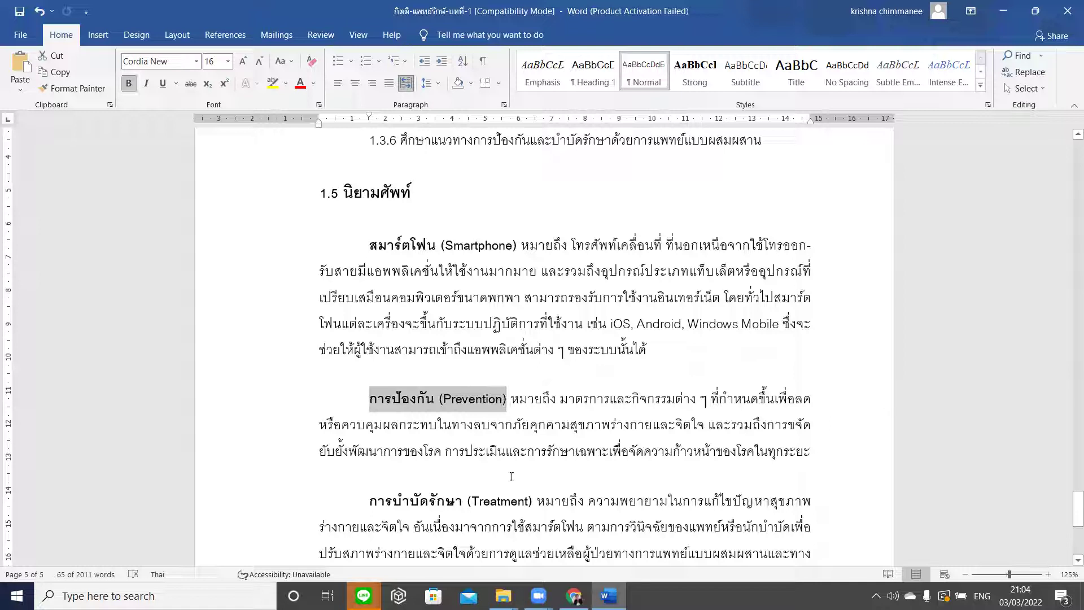
pyautogui.click(512, 477)
# Select the Thai term การแพทย์แบบผสมผสาน in the Integrative Medicine definition, and clear the selection
pyautogui.press('Down')
pyautogui.press('Down')
pyautogui.press('Down')
pyautogui.press('Down')
pyautogui.press('Down')
pyautogui.press('Down')
pyautogui.press('Down')
pyautogui.press('Down')
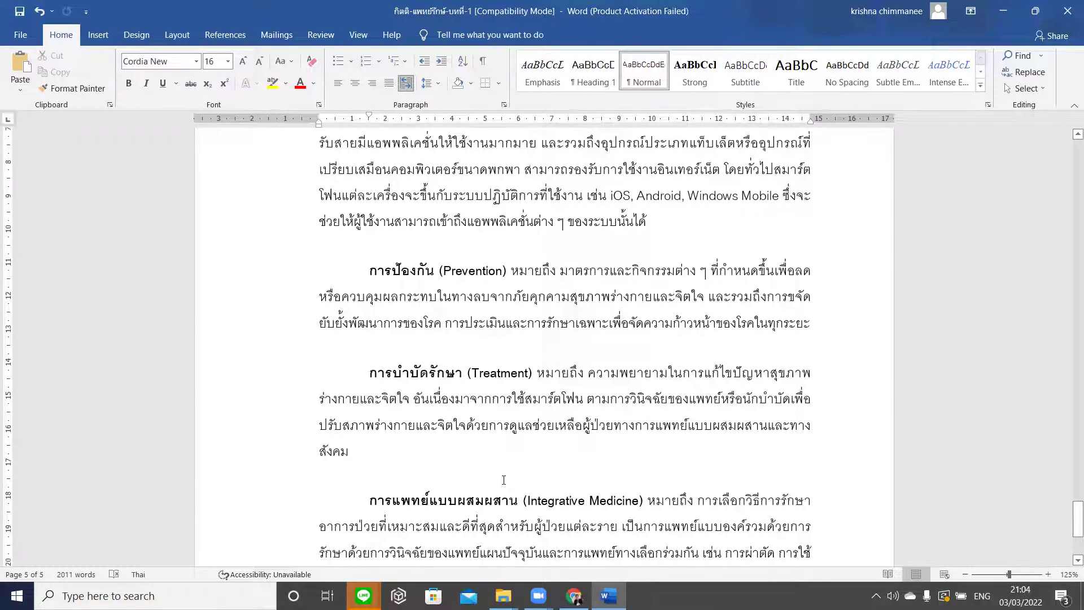
pyautogui.moveTo(371, 501); pyautogui.dragTo(508, 505)
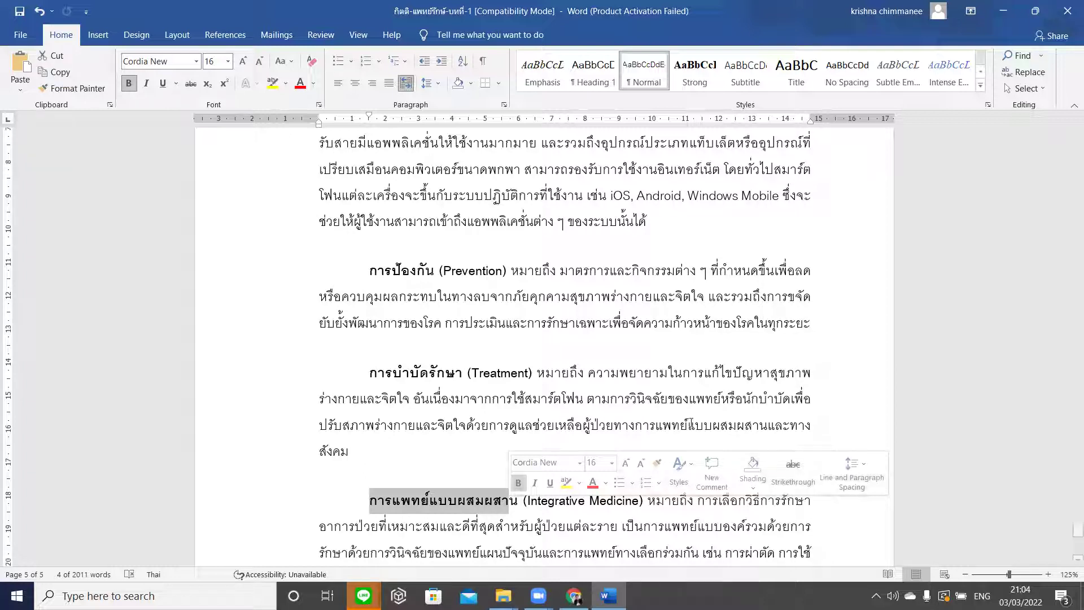
pyautogui.click(639, 330)
# Select from section 1.5's heading text นิยามศัพท์ through the term สมาร์ตโฟน, and clear the selection
pyautogui.press('Up')
pyautogui.press('Up')
pyautogui.press('Up')
pyautogui.press('Up')
pyautogui.press('Up')
pyautogui.press('Up')
pyautogui.press('Up')
pyautogui.press('Up')
pyautogui.press('Up')
pyautogui.press('Up')
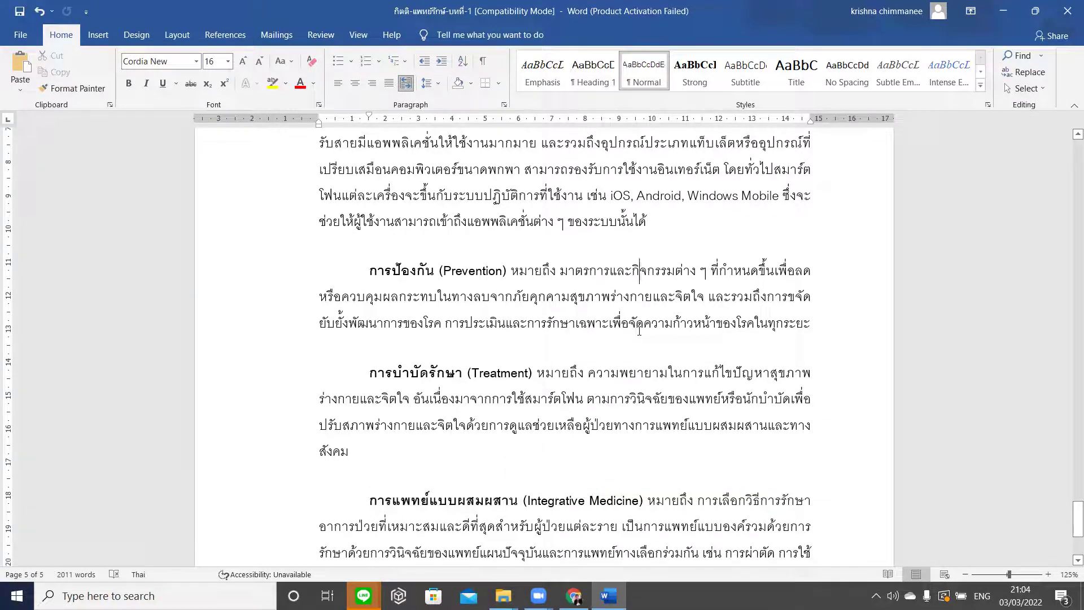
pyautogui.press('Up')
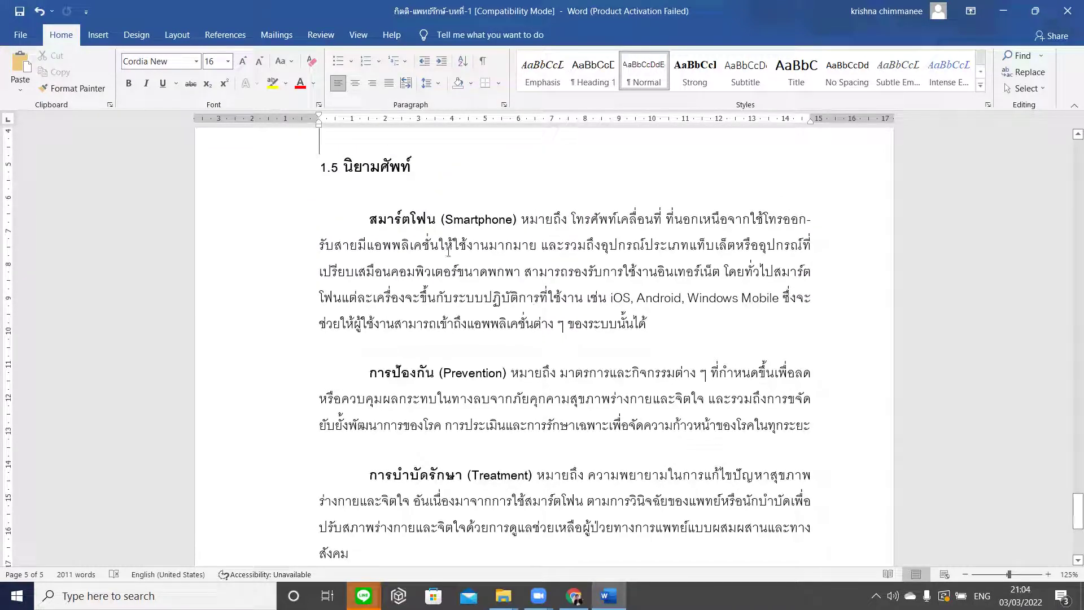
pyautogui.moveTo(342, 168); pyautogui.dragTo(441, 221)
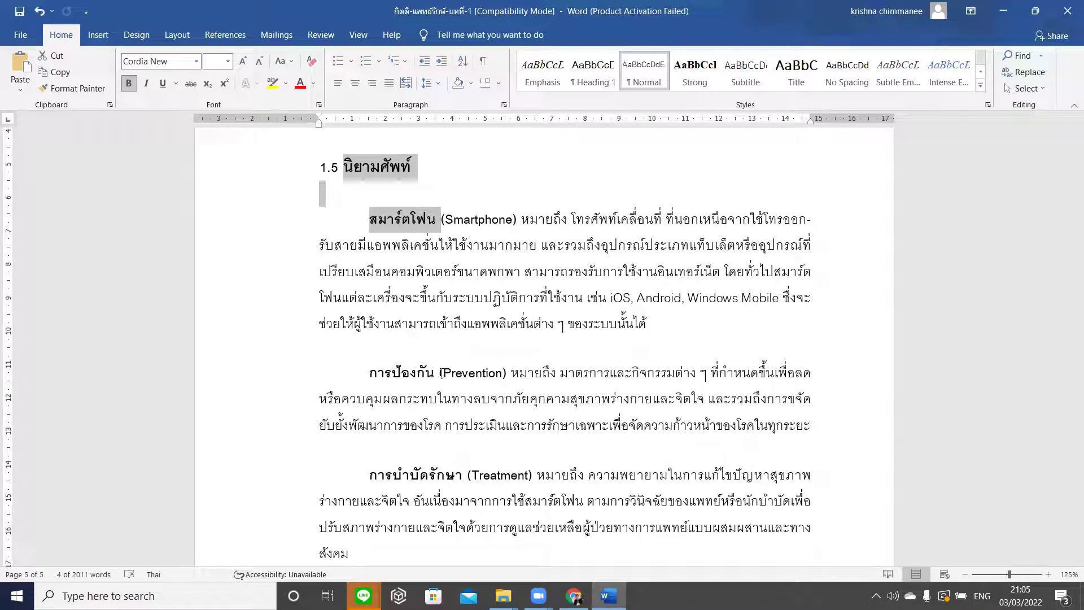
pyautogui.click(369, 372)
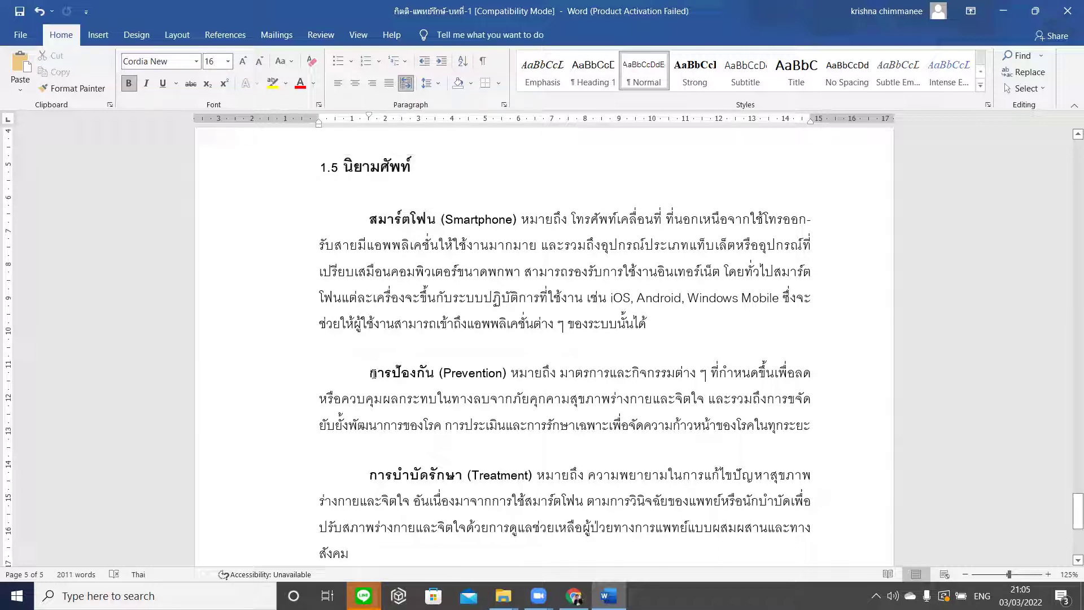
# Select the term การป้องกัน (Prevention), then parts of its definition including มาตรการและกิจกรรม, and clear the selection
pyautogui.moveTo(375, 367); pyautogui.dragTo(493, 374)
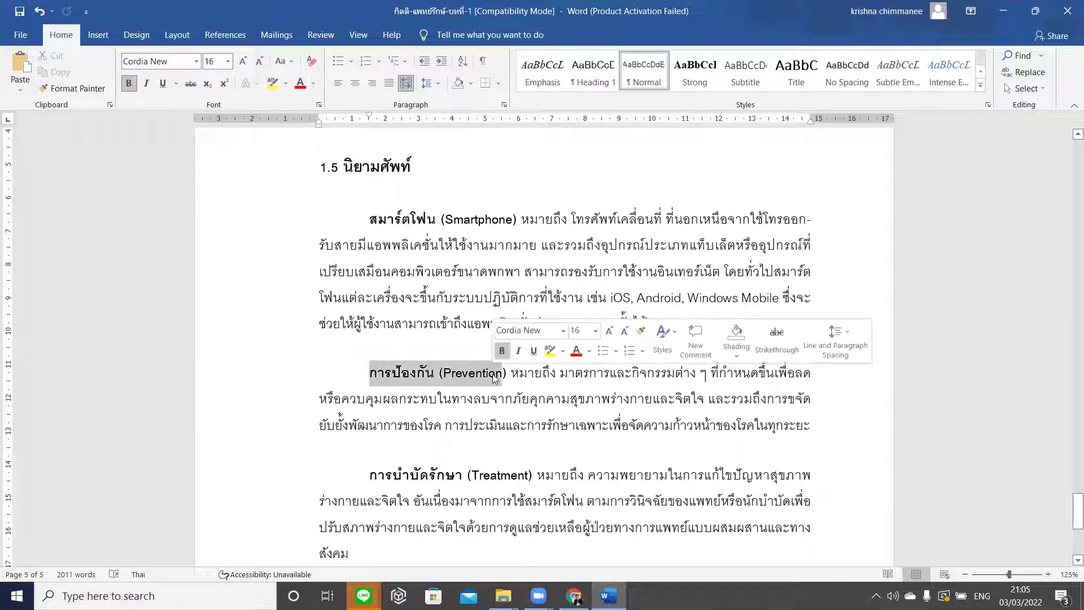
pyautogui.moveTo(562, 372); pyautogui.dragTo(737, 398)
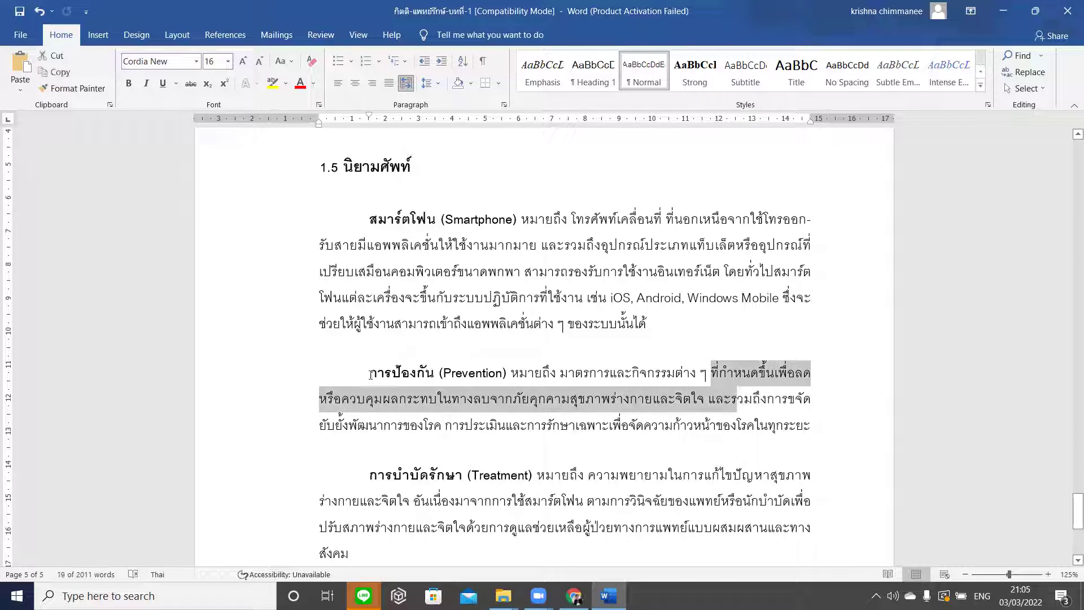
pyautogui.moveTo(370, 376); pyautogui.dragTo(704, 373)
pyautogui.click(308, 448)
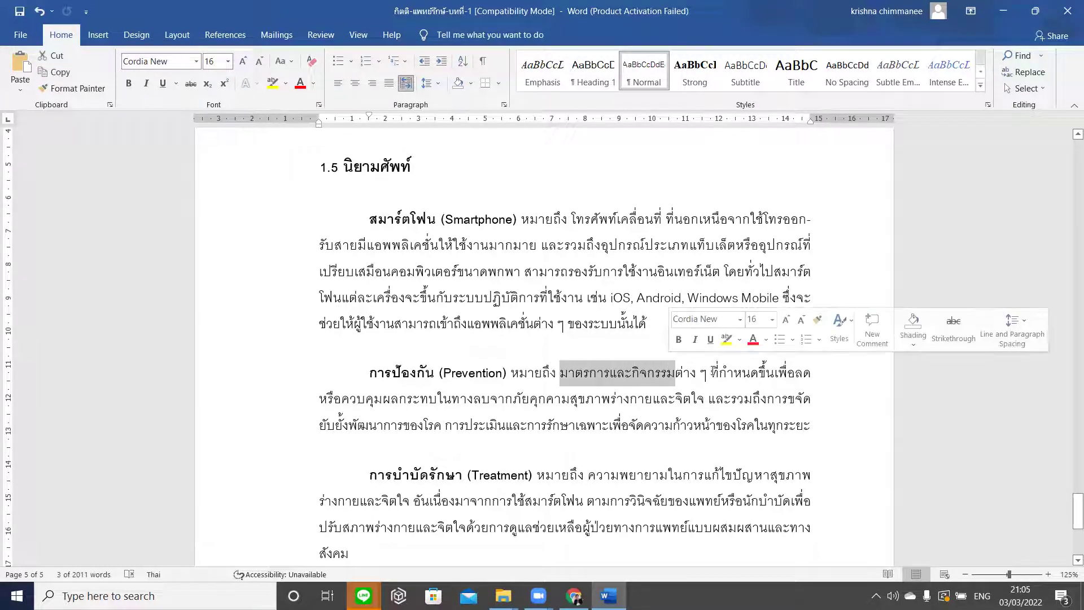
pyautogui.click(707, 421)
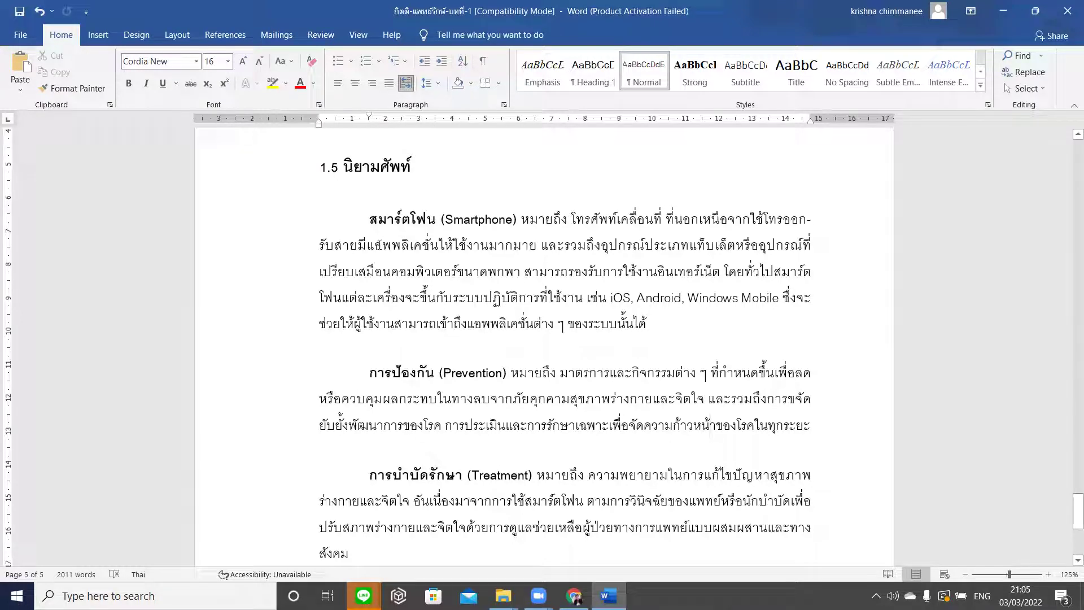
# Select the Thai term สมาร์ตโฟน at the start of section 1.5's first definition
pyautogui.moveTo(368, 218); pyautogui.dragTo(427, 222)
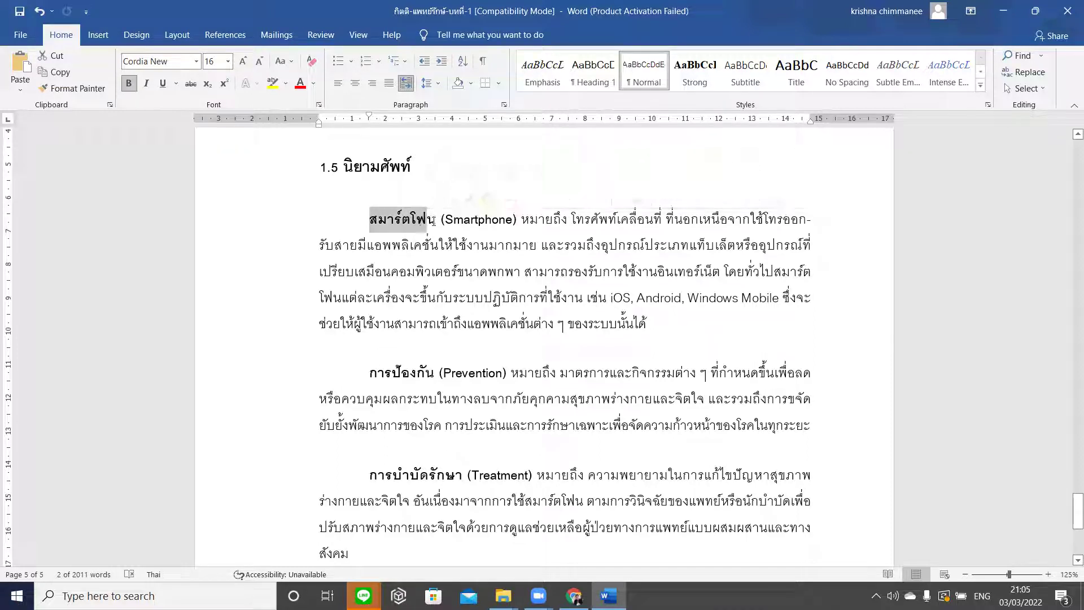
pyautogui.click(435, 221)
pyautogui.moveTo(366, 218); pyautogui.dragTo(432, 226)
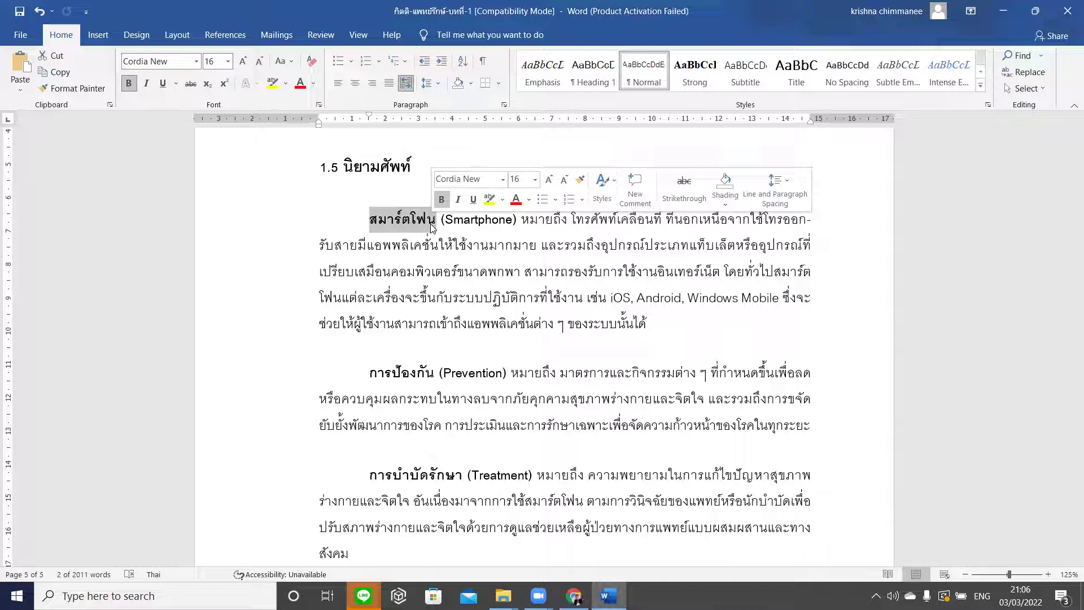
# Clear the selection and move the cursor to the blank line above the 1.5 นิยามศัพท์ heading
pyautogui.click(511, 308)
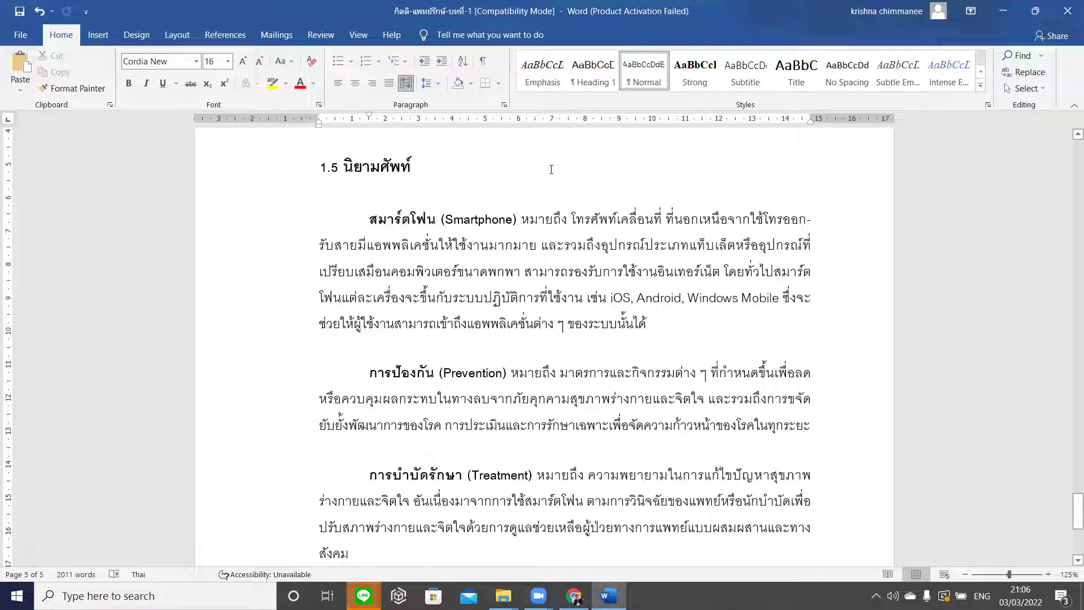
pyautogui.hotkey('ctrl', 'Up')
pyautogui.hotkey('ctrl', 'Up')
pyautogui.hotkey('ctrl', 'Up')
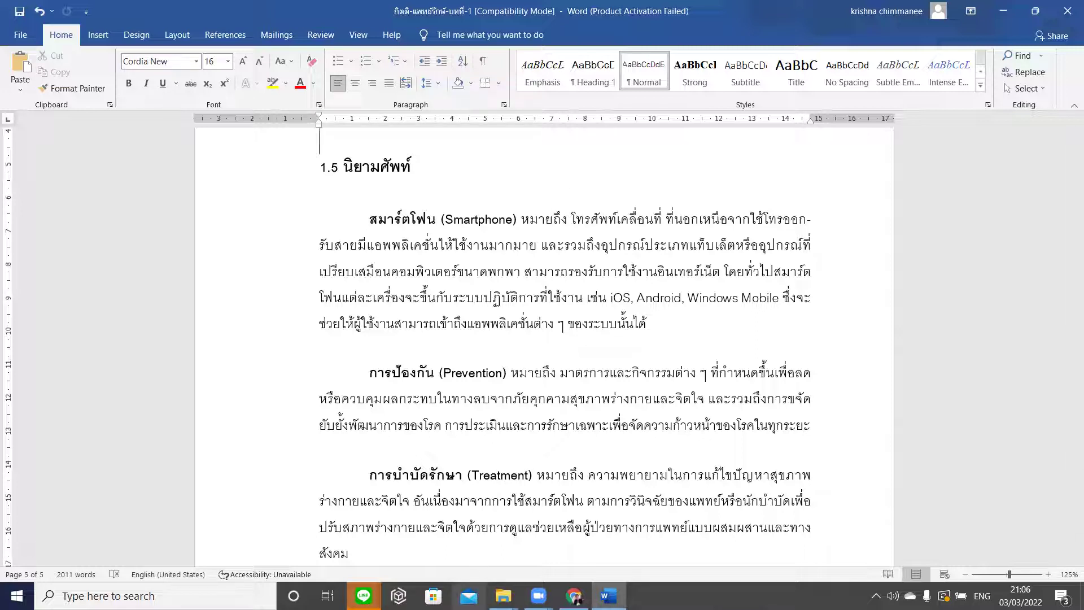
# Open the มจร-2565 article's Word document from the บทที่-1-030365 folder and view its title page
pyautogui.moveTo(503, 597)
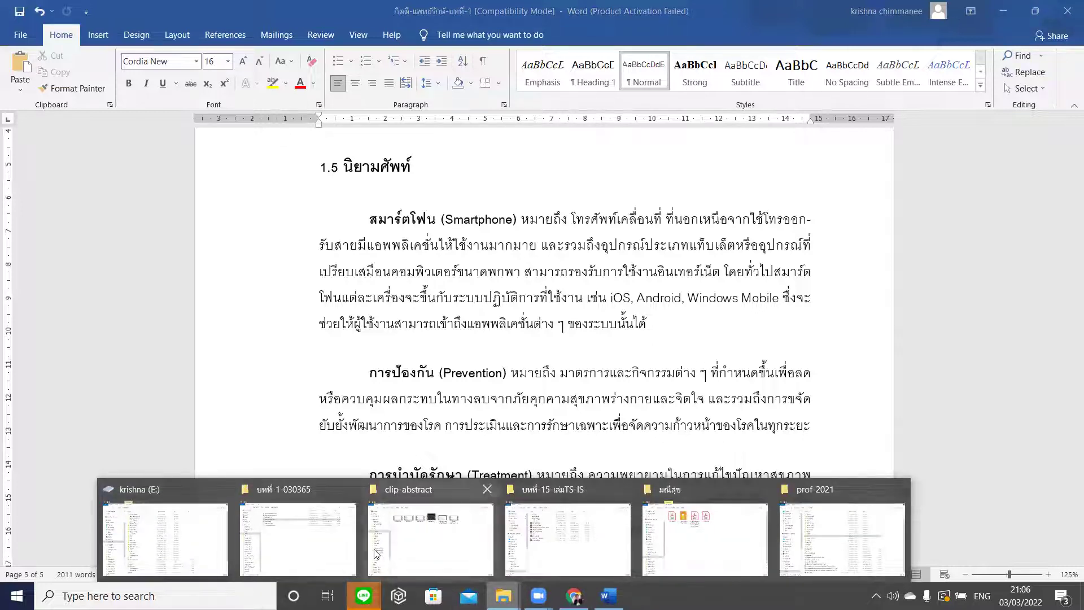
pyautogui.click(298, 531)
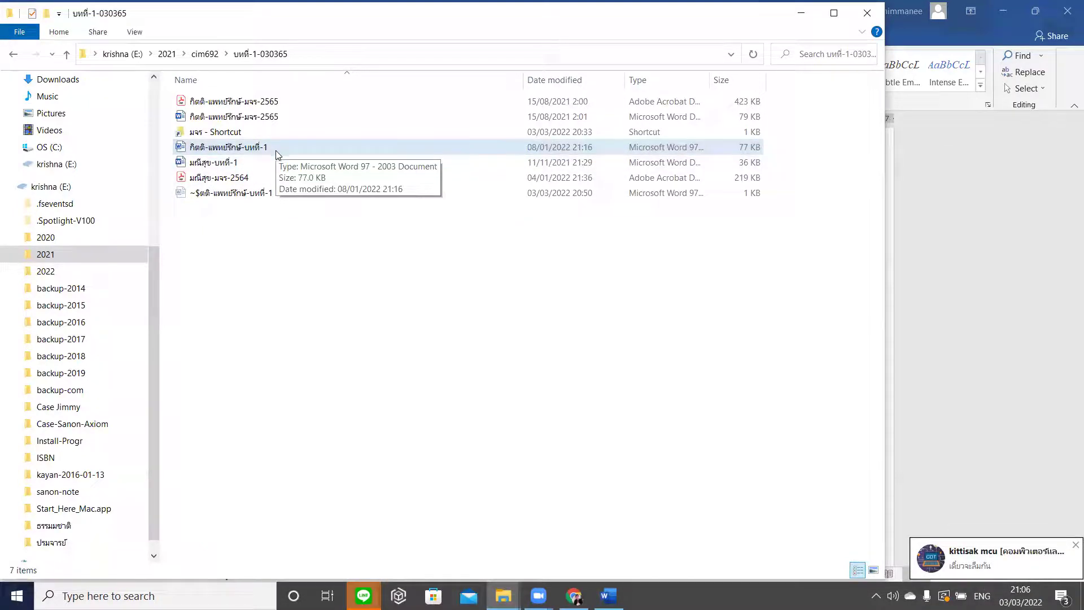
pyautogui.click(247, 105)
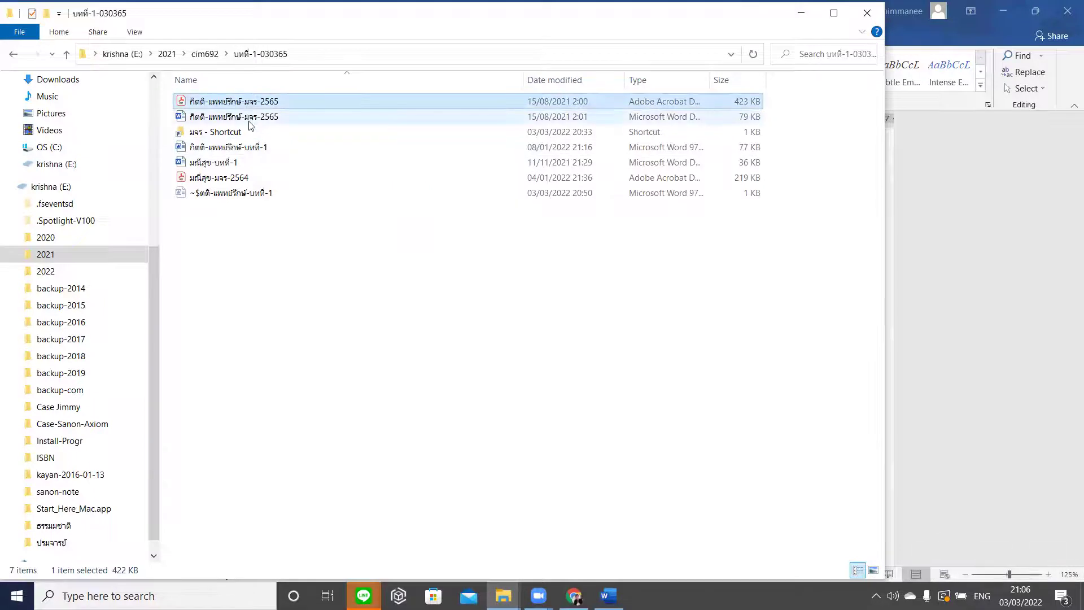
pyautogui.click(249, 119)
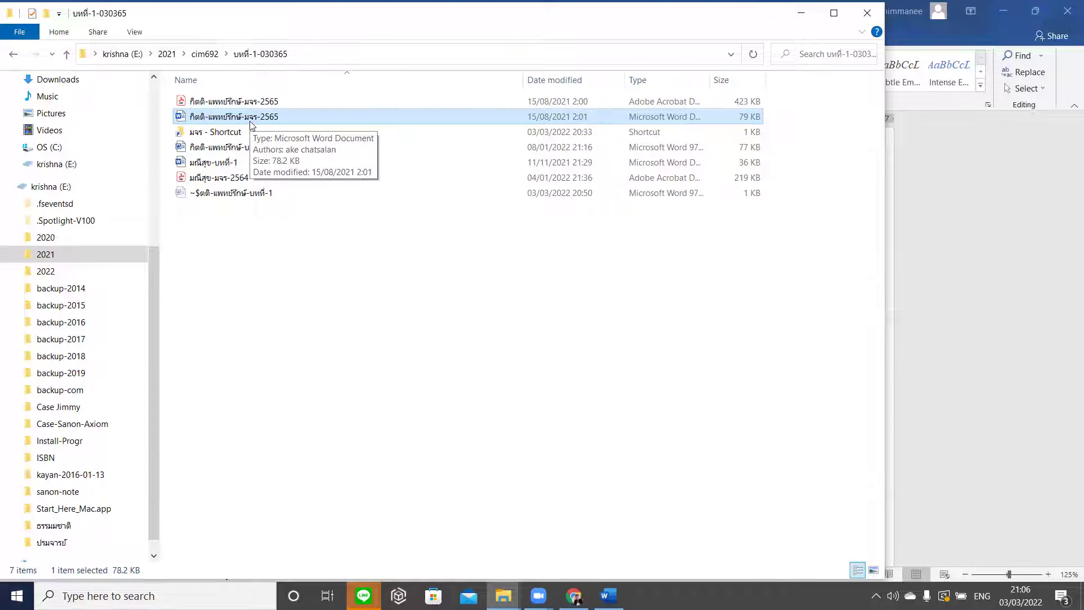
pyautogui.doubleClick(252, 119)
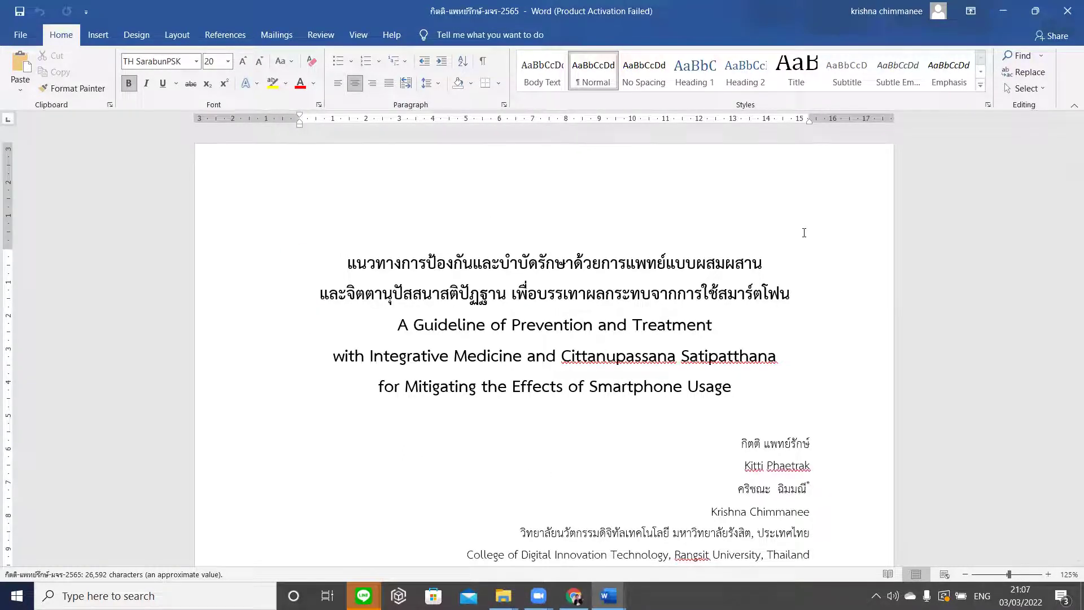
pyautogui.moveTo(1069, 152); pyautogui.dragTo(1069, 210)
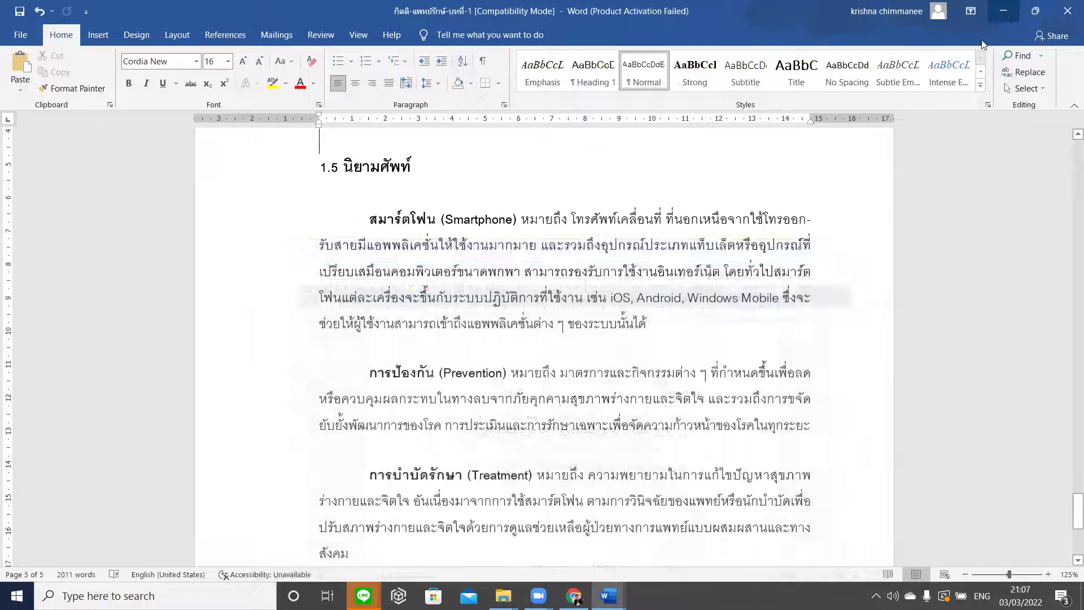
# Open the PDF version of the มจร-2565 article from the บทที่-1-030365 folder and view its title and author block
pyautogui.moveTo(516, 583)
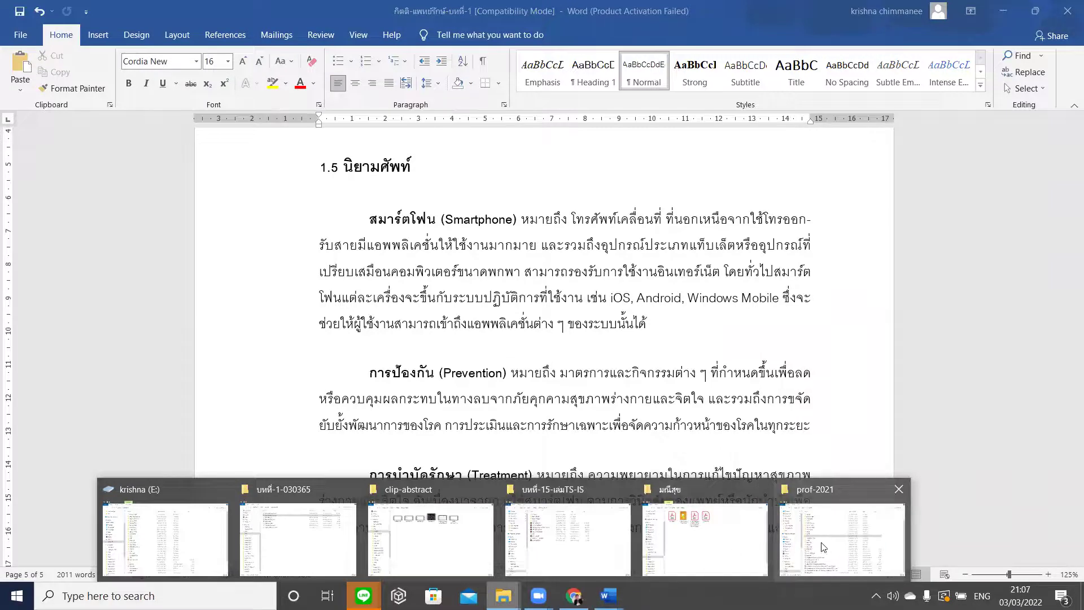
pyautogui.click(297, 536)
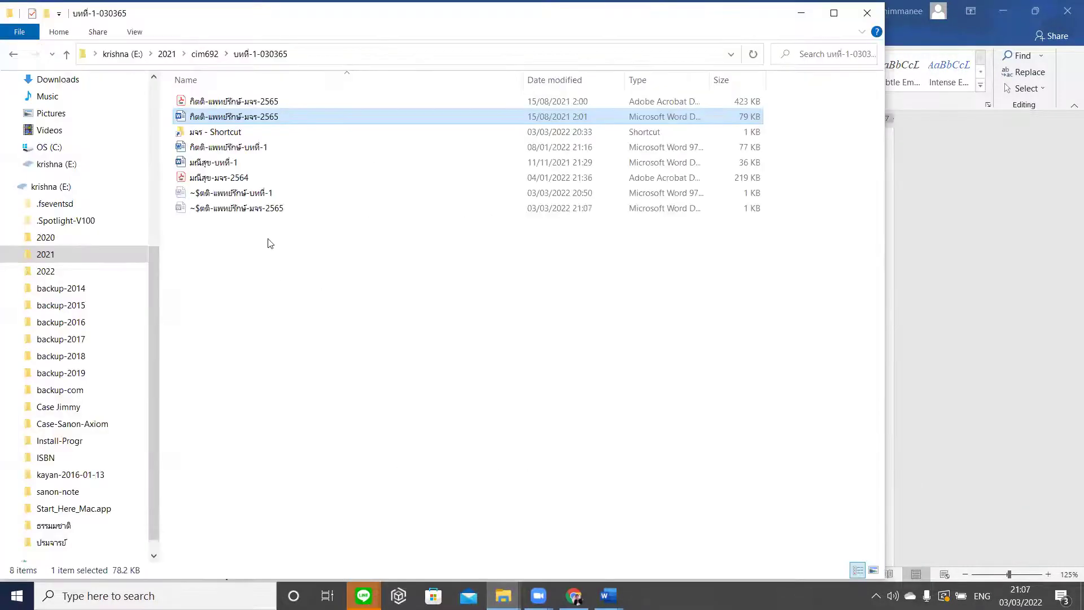
pyautogui.doubleClick(234, 102)
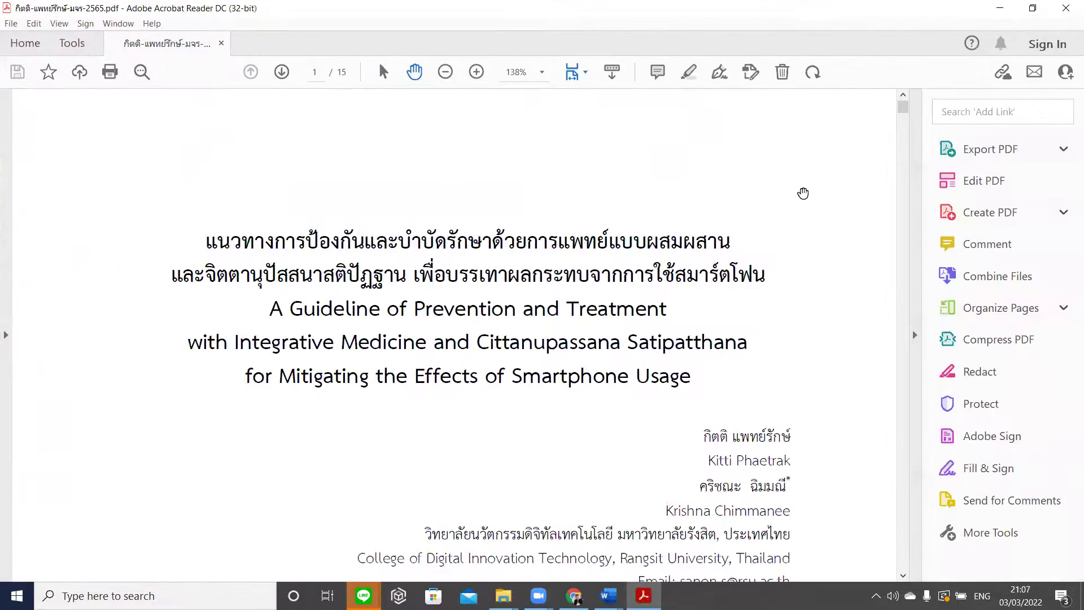
pyautogui.moveTo(822, 322); pyautogui.dragTo(825, 240)
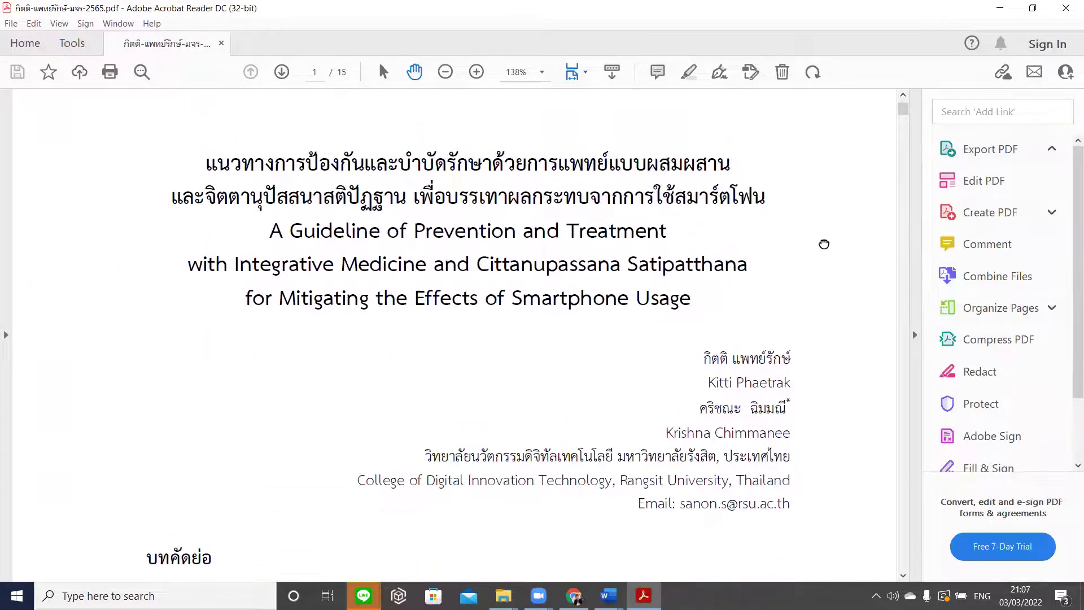